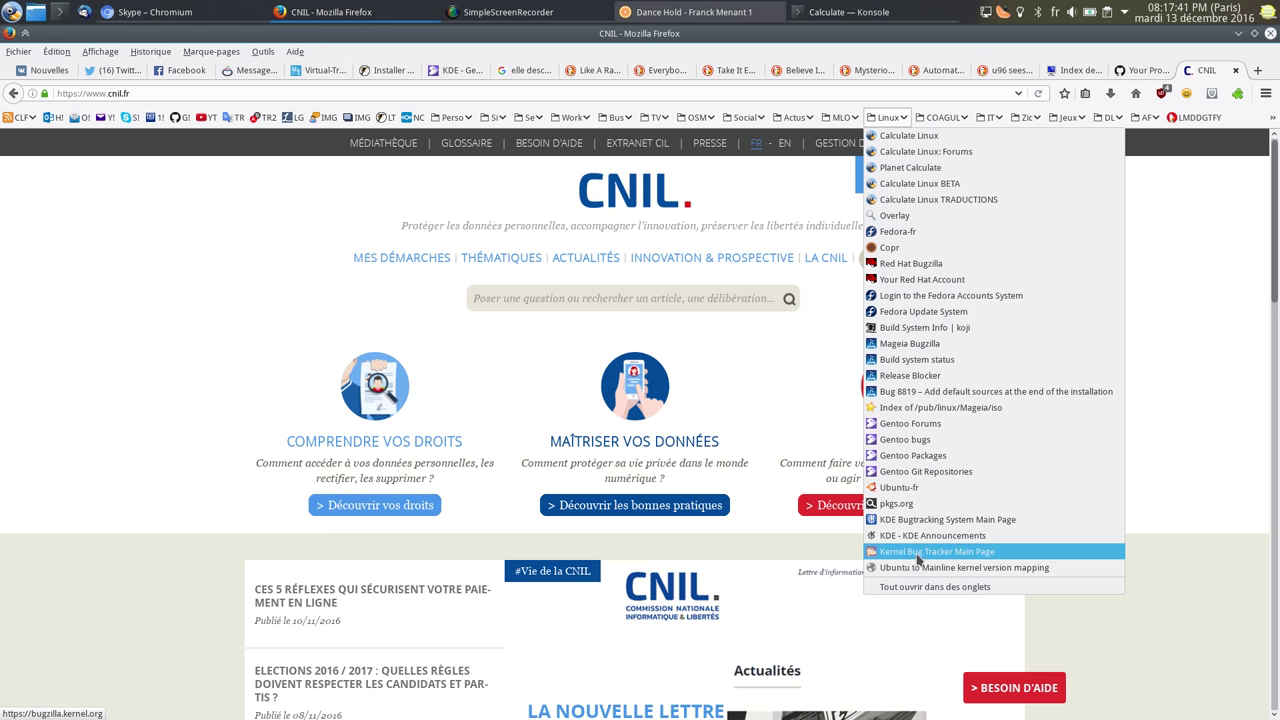
# - Open the Kernel Bug Tracker main page from the Linux bookmarks and search it for "atheros 8161"
pyautogui.click(928, 554)
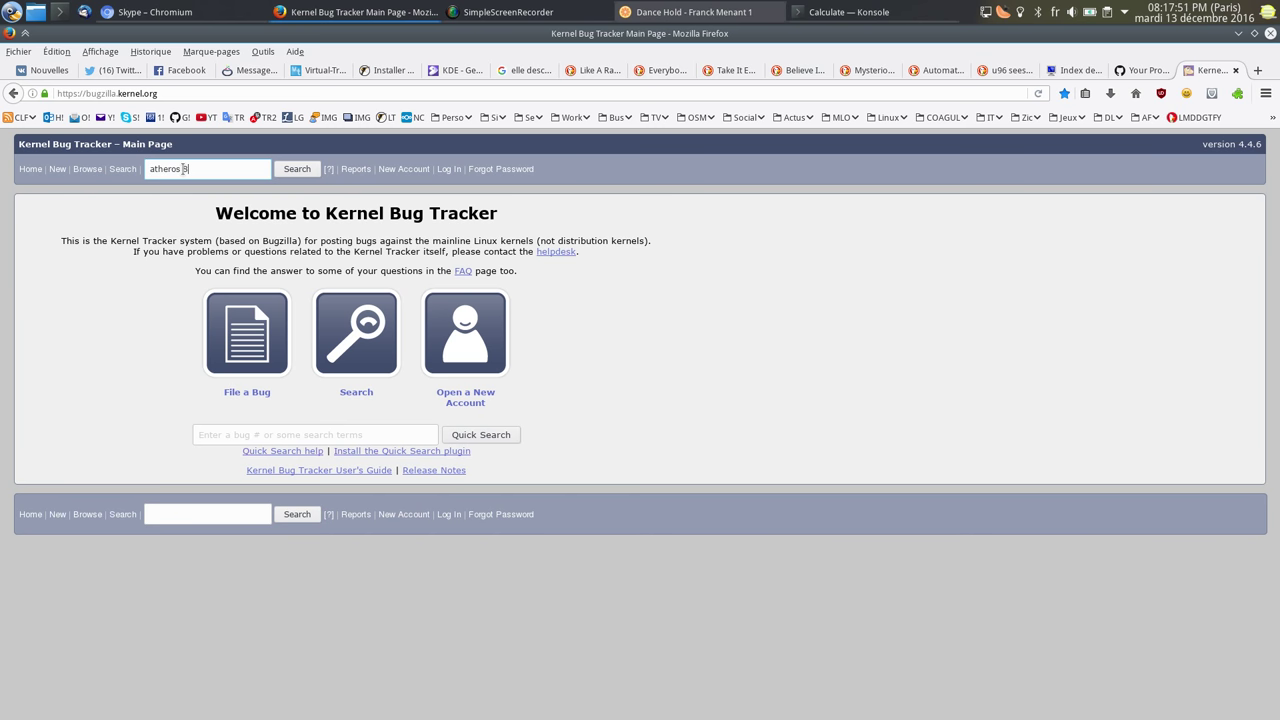
pyautogui.write('16')
pyautogui.press('Return')
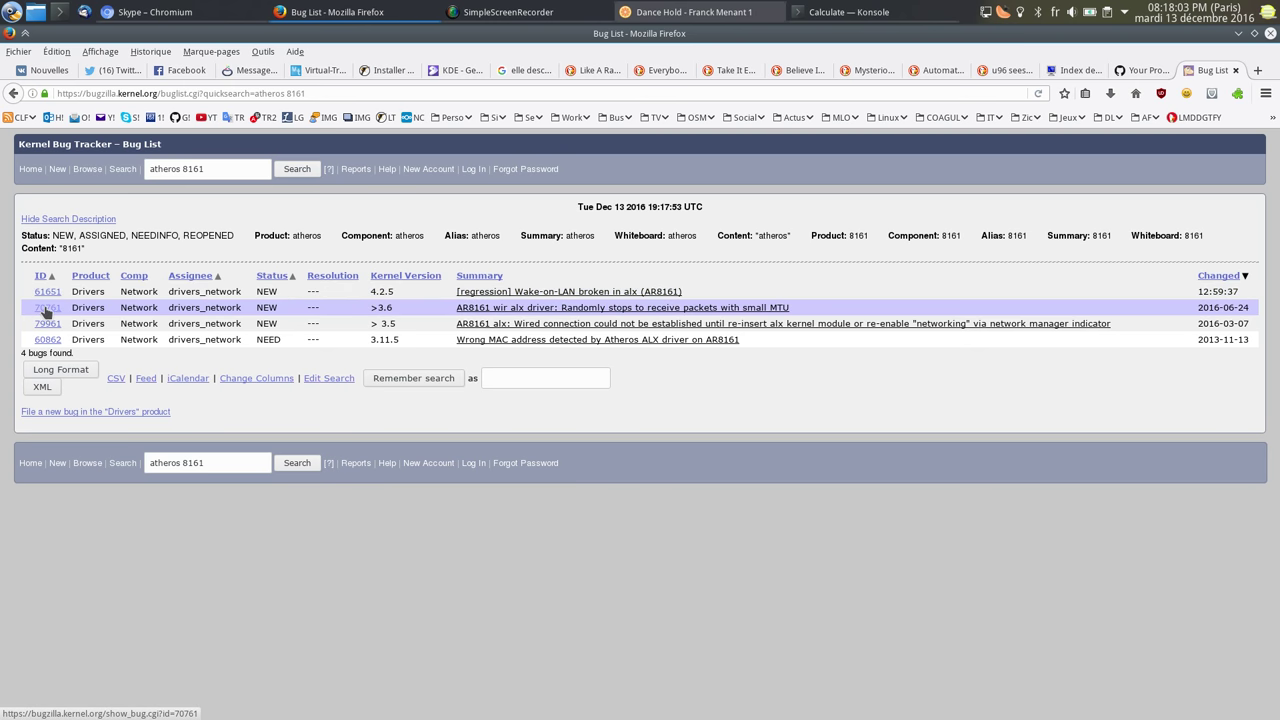
# - Open the bug "AR8161 wir alx driver: Randomly stops to receive packets with small MTU" and read through its comments about the MTU workaround
pyautogui.click(609, 309)
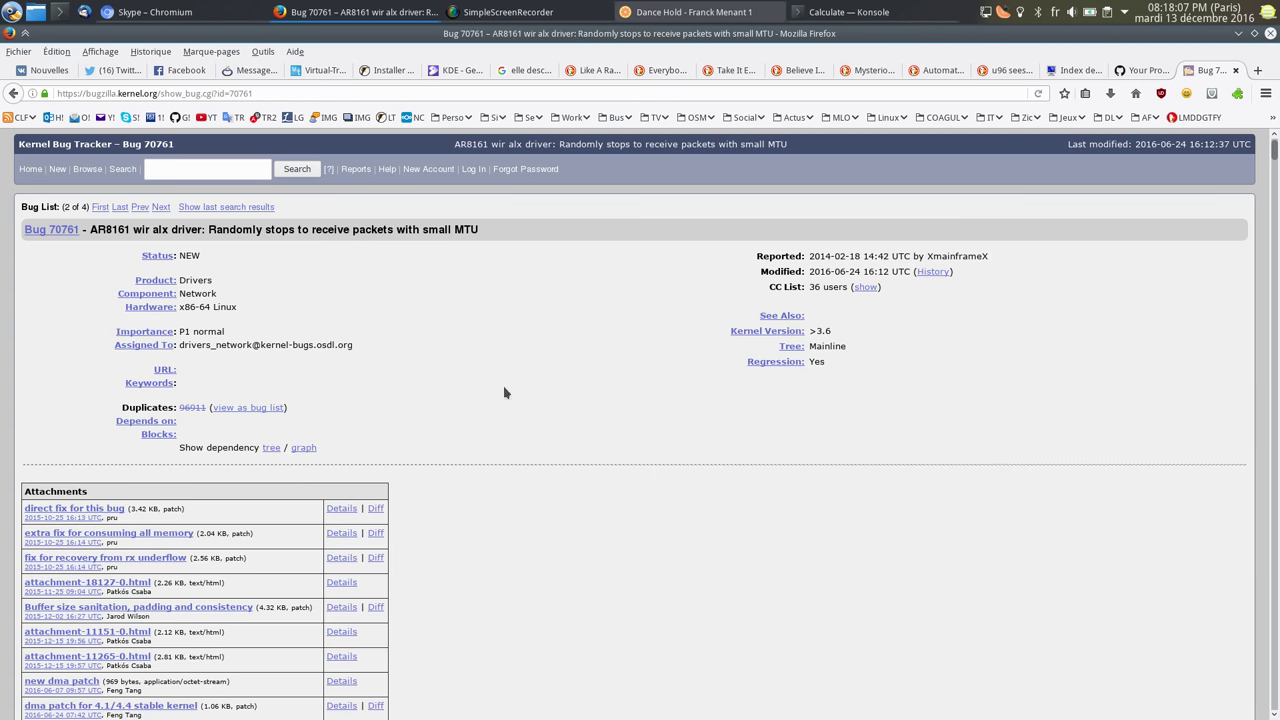
pyautogui.scroll(-1, 410, 302)
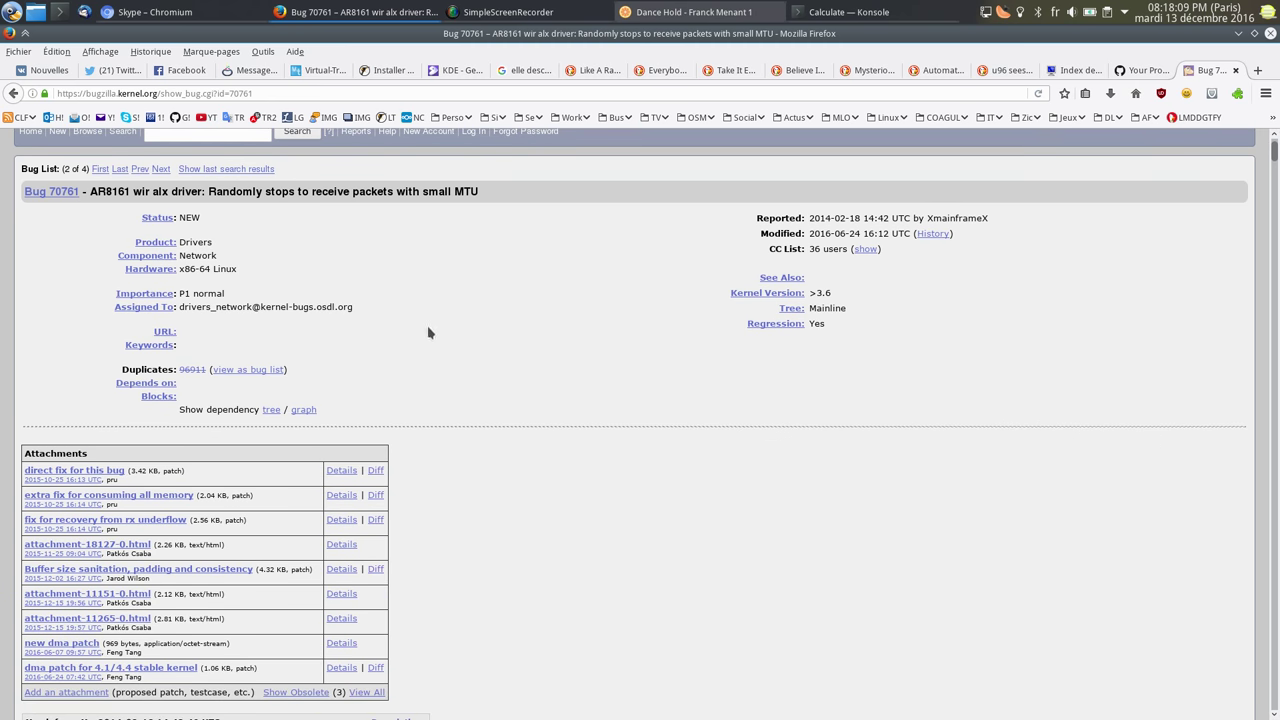
pyautogui.scroll(-5, 428, 332)
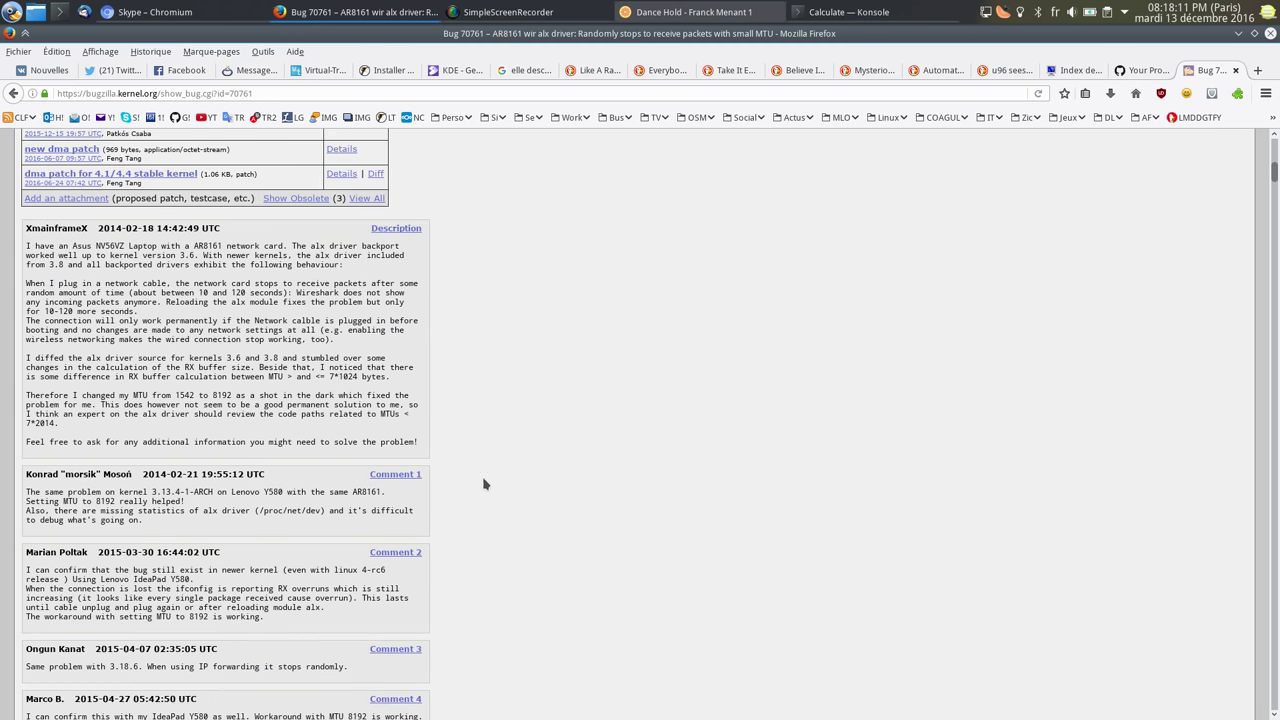
pyautogui.scroll(-6, 470, 486)
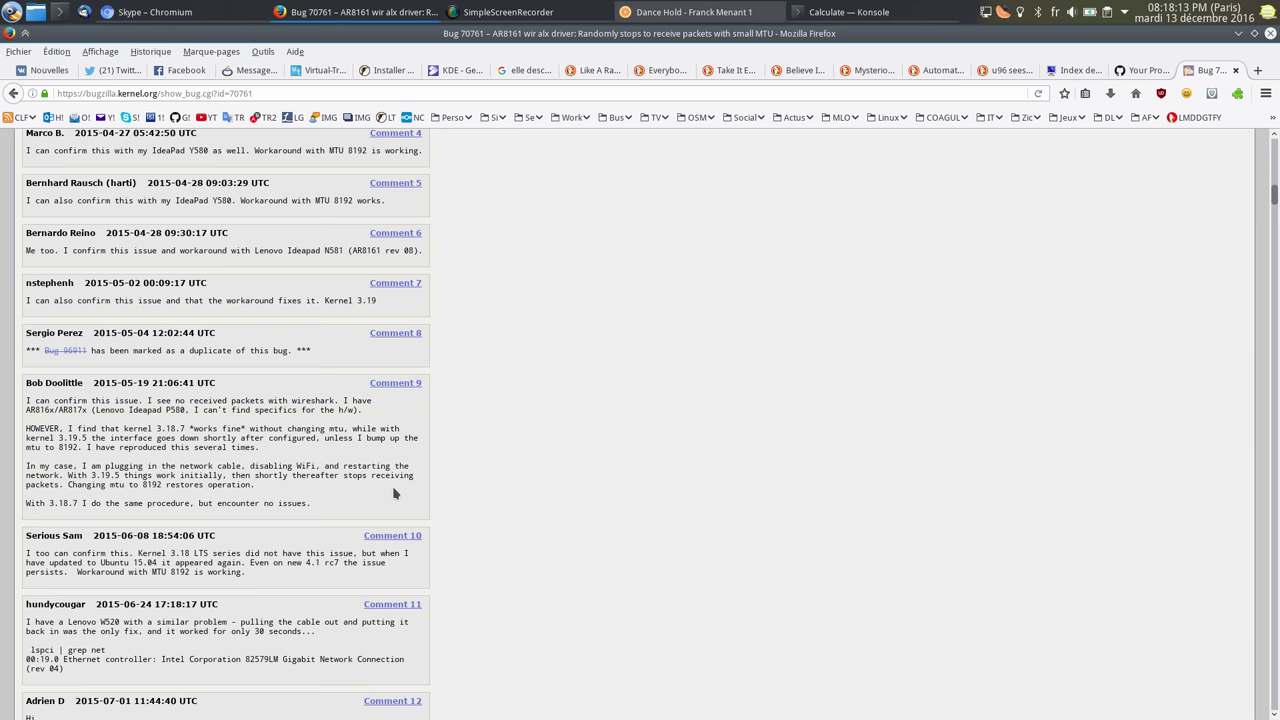
pyautogui.scroll(-6, 393, 493)
pyautogui.scroll(-6, 393, 493)
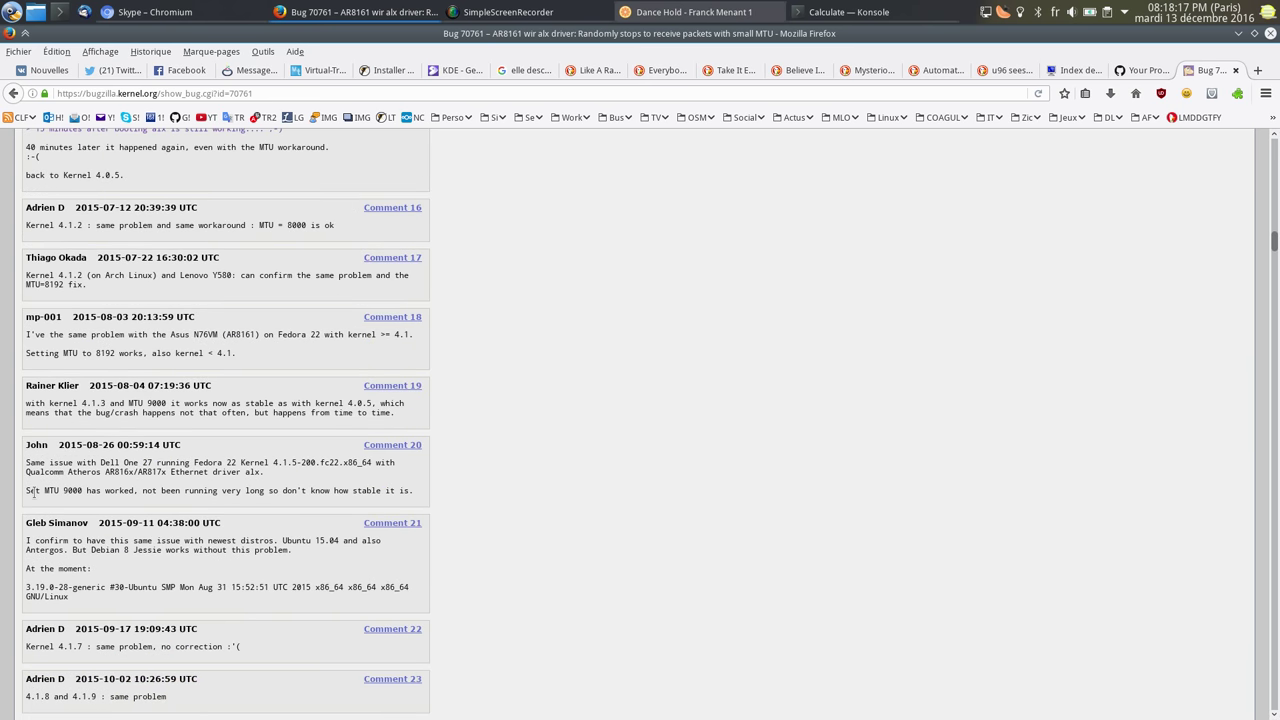
pyautogui.moveTo(48, 494); pyautogui.dragTo(97, 492)
pyautogui.click(110, 490)
pyautogui.moveTo(66, 640); pyautogui.dragTo(227, 650)
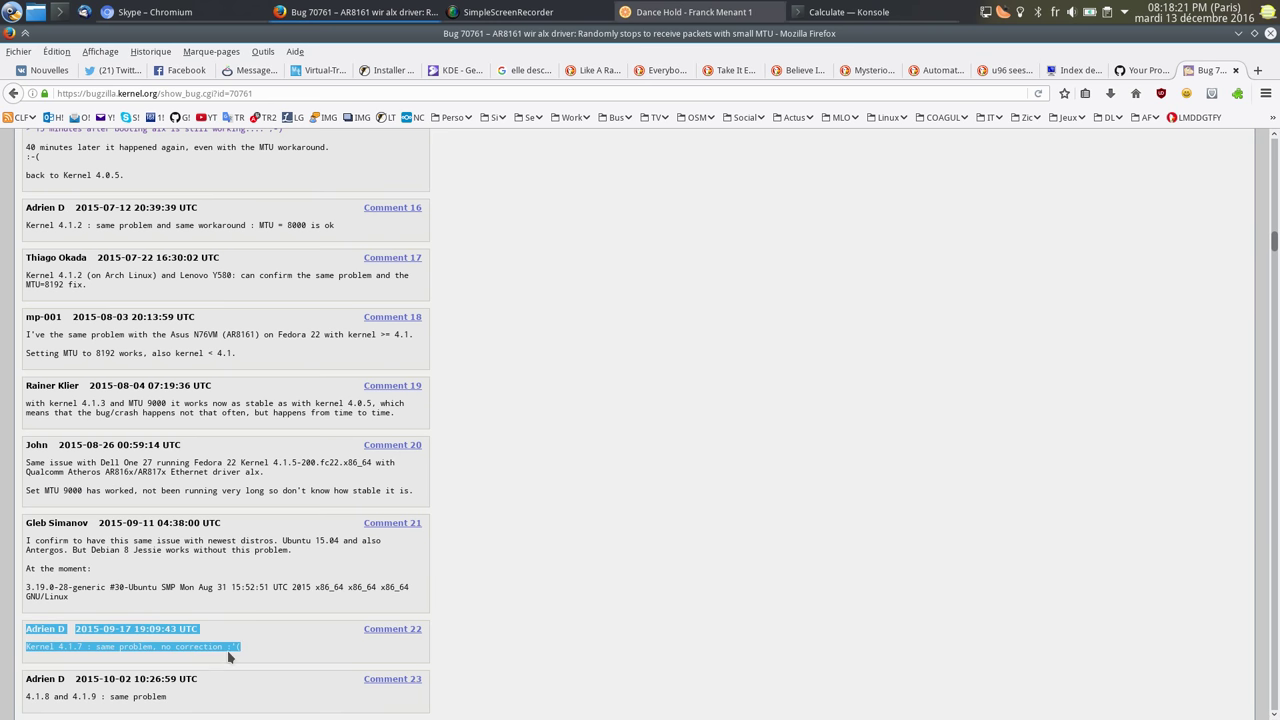
pyautogui.click(227, 650)
pyautogui.scroll(-2, 214, 599)
pyautogui.scroll(-1, 212, 590)
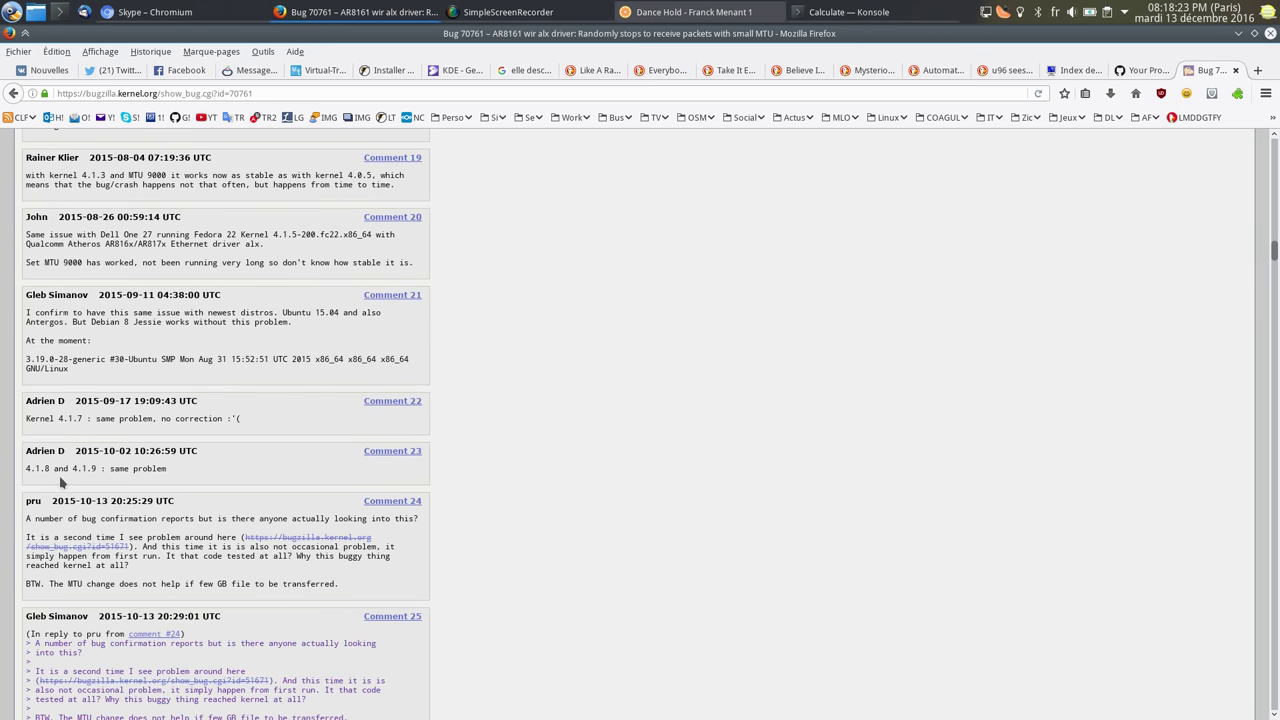
pyautogui.moveTo(190, 479); pyautogui.dragTo(128, 474)
pyautogui.click(760, 471)
# - Bookmark the AR8161 bug page at the end of the Linux bookmarks folder and return to the start of the page
pyautogui.click(892, 117)
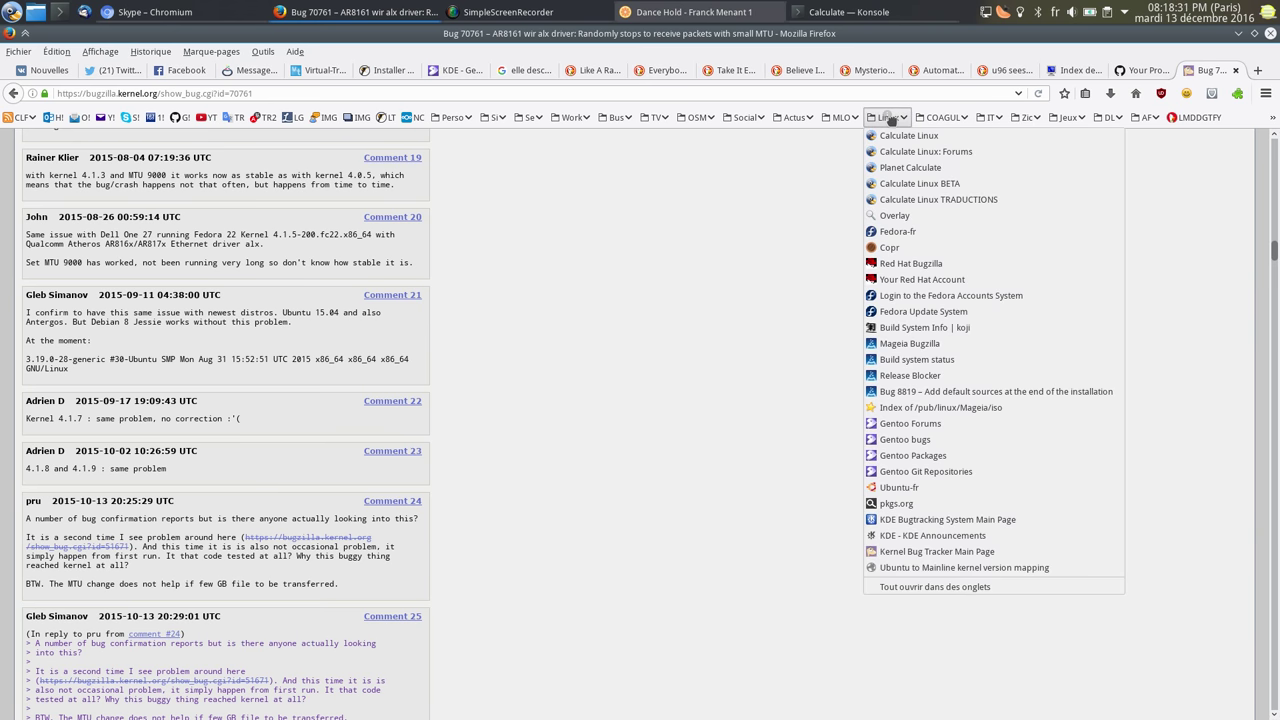
pyautogui.moveTo(910, 537); pyautogui.dragTo(912, 574)
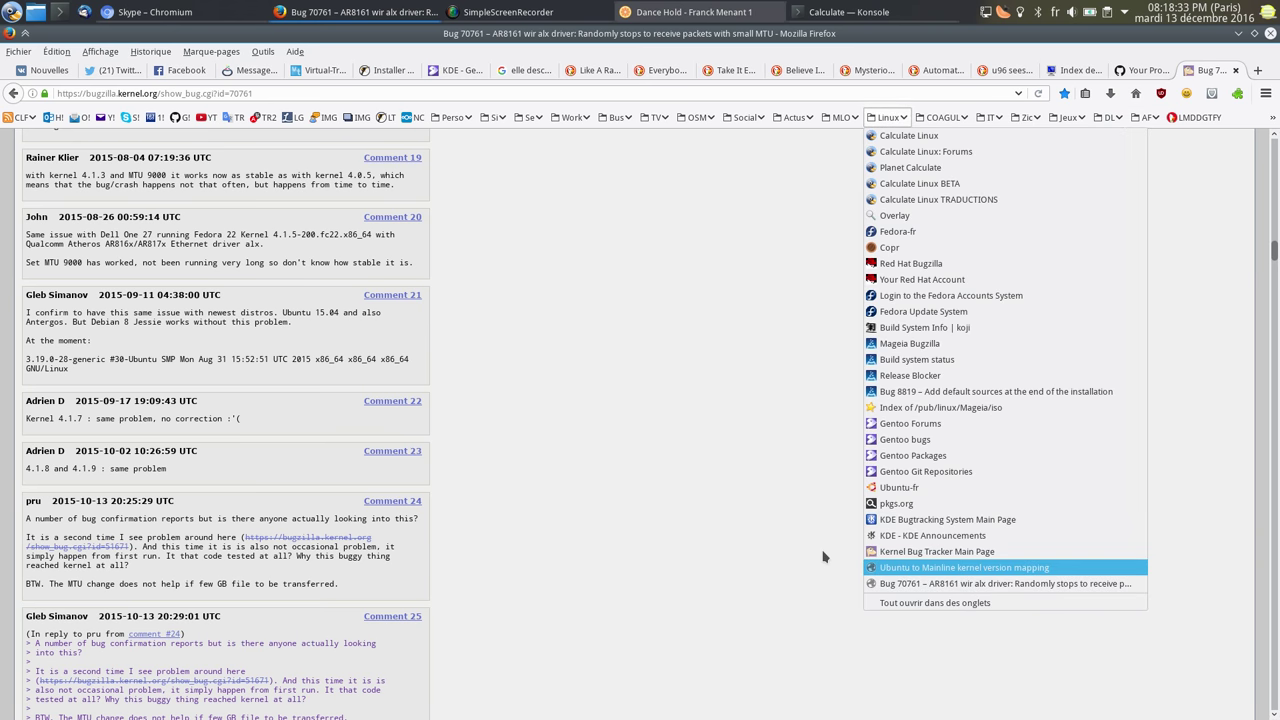
pyautogui.press('Home')
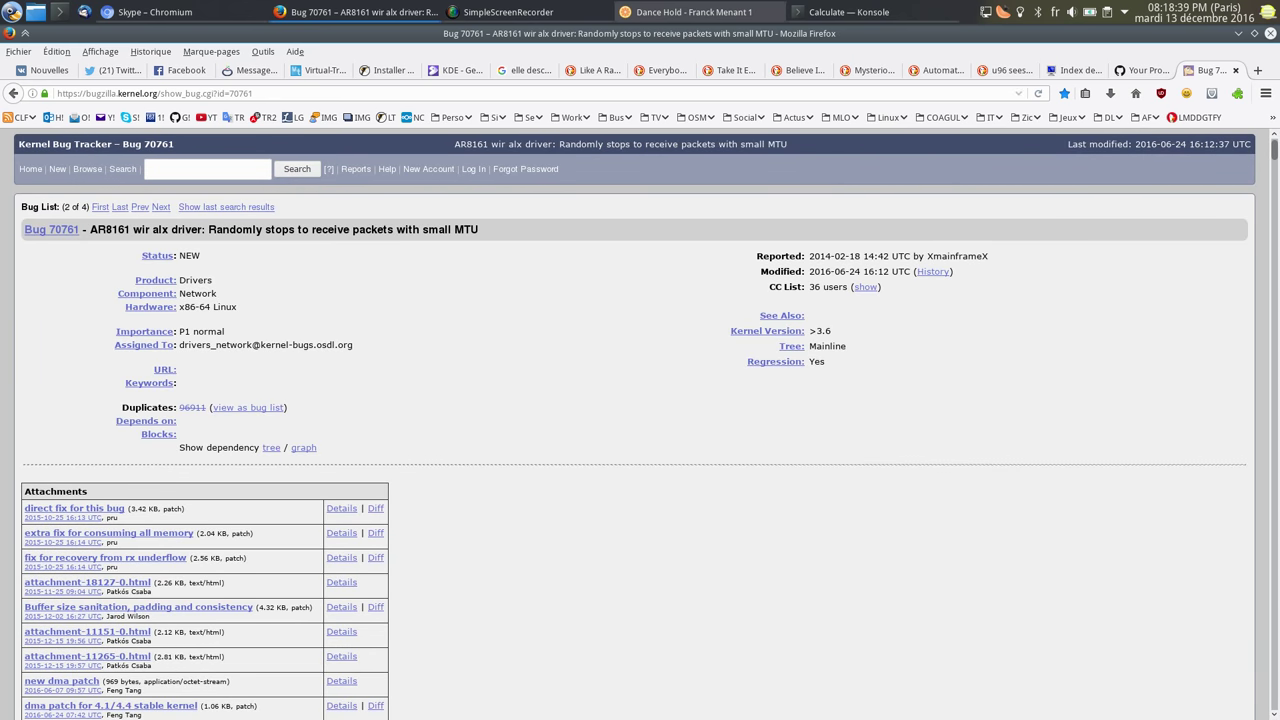
# - Minimize the browser window and close the Konsole terminal
pyautogui.click(1238, 35)
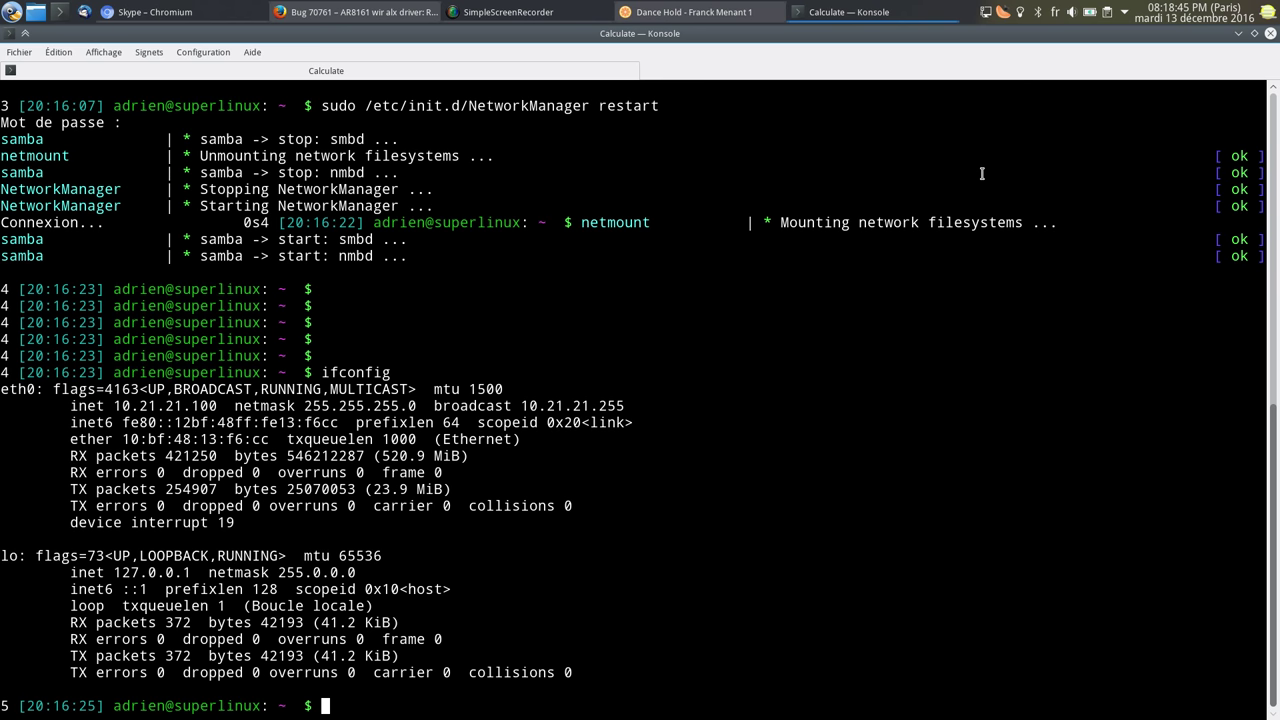
pyautogui.click(1270, 33)
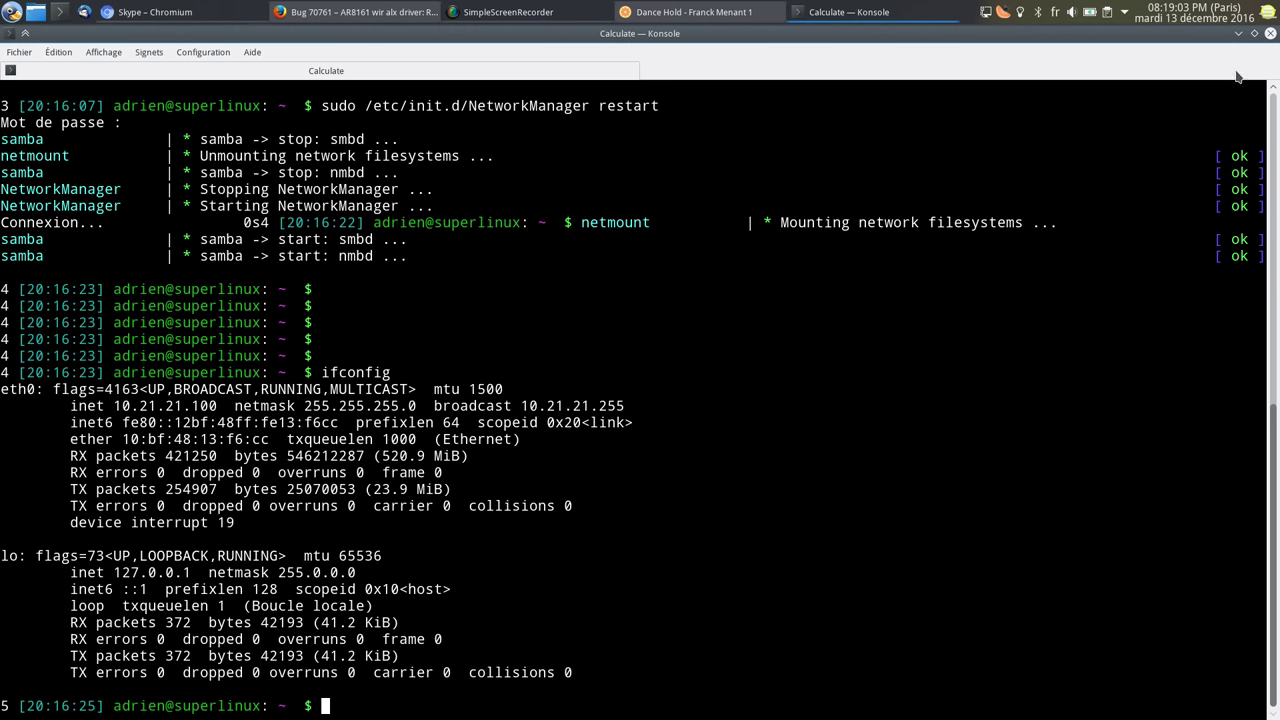
pyautogui.click(1270, 34)
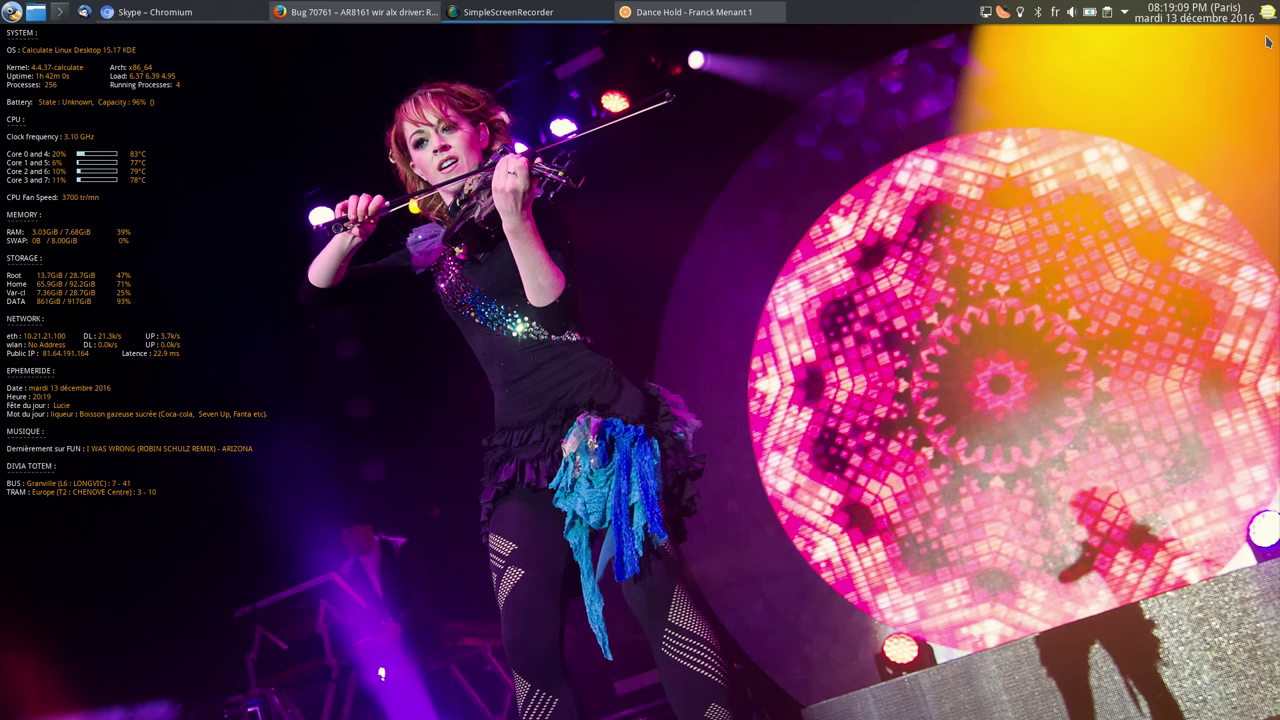
# - Switch to the Clementine music player, lower the system volume to 50 %, and stop the stream
pyautogui.click(694, 12)
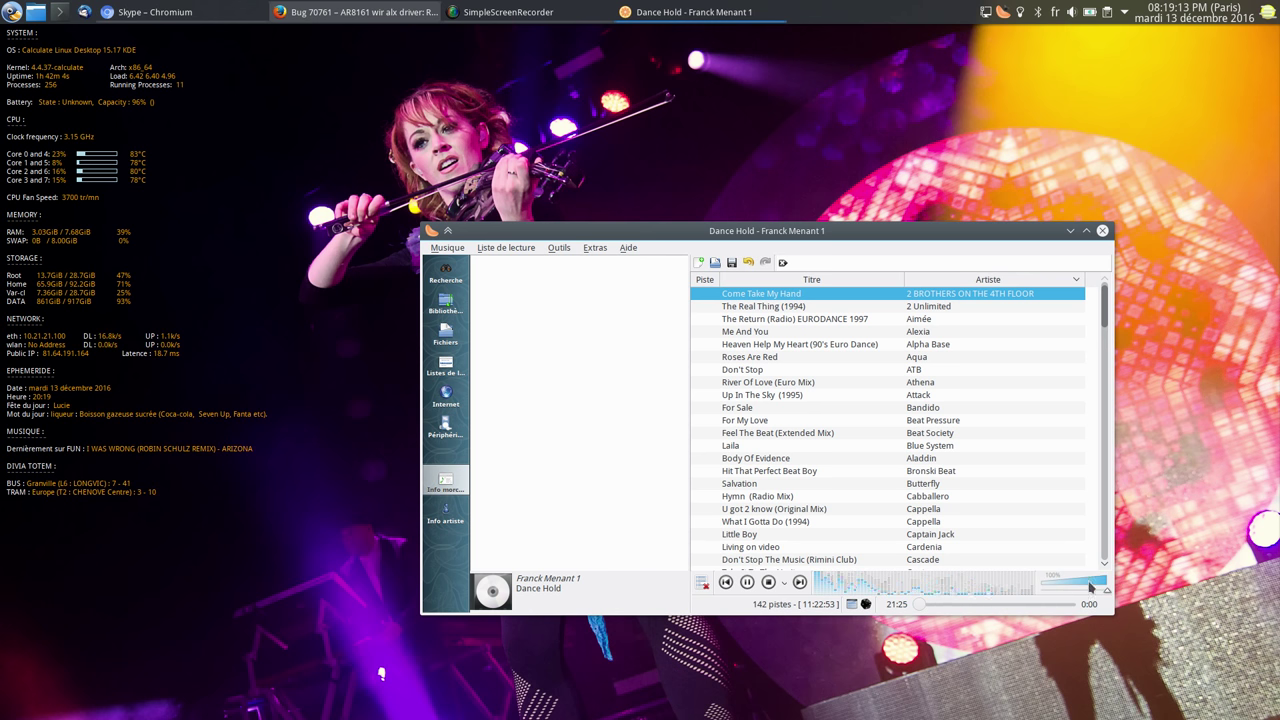
pyautogui.scroll(-1, 1071, 17)
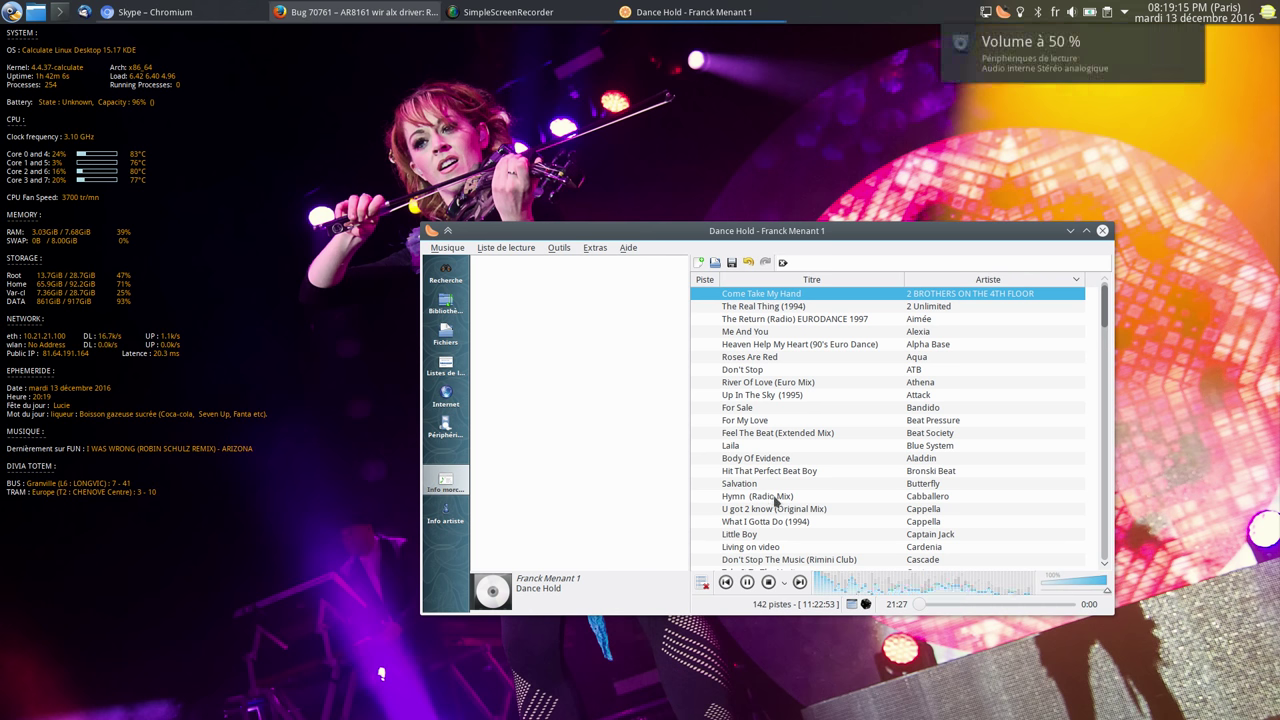
pyautogui.click(768, 581)
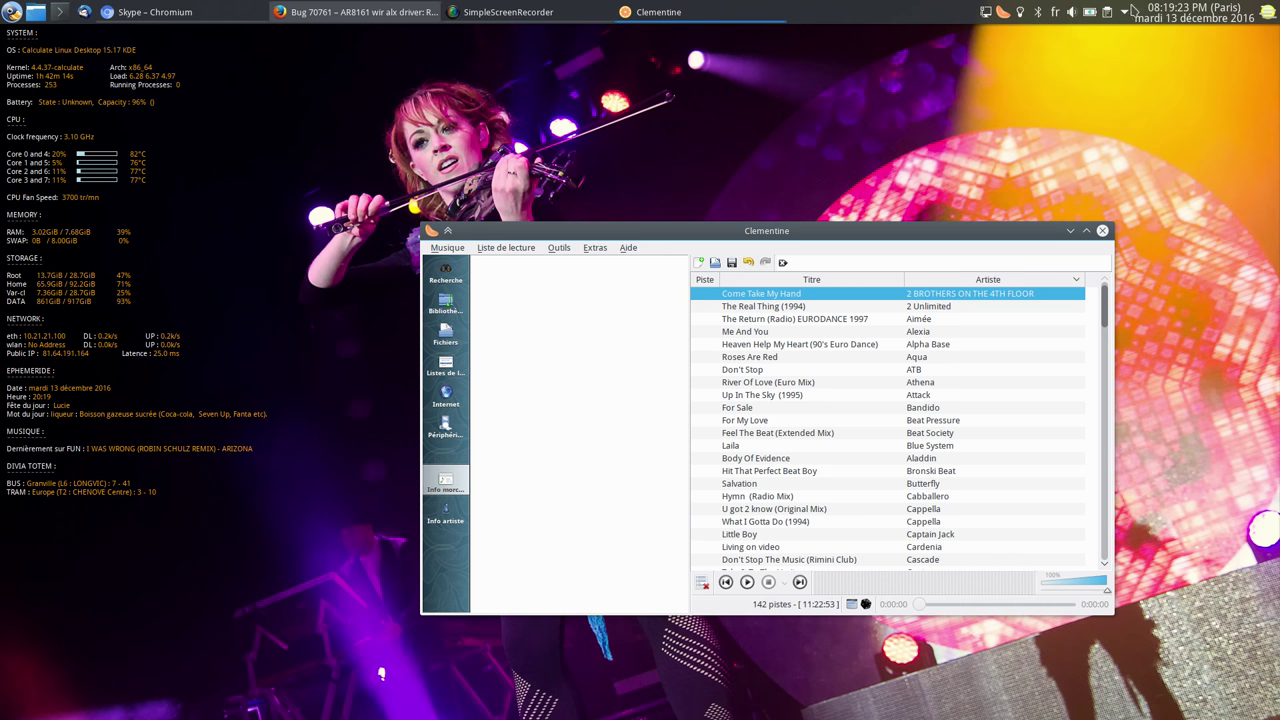
# - Connect the Philips SD700 Bluetooth audio device
pyautogui.click(1040, 14)
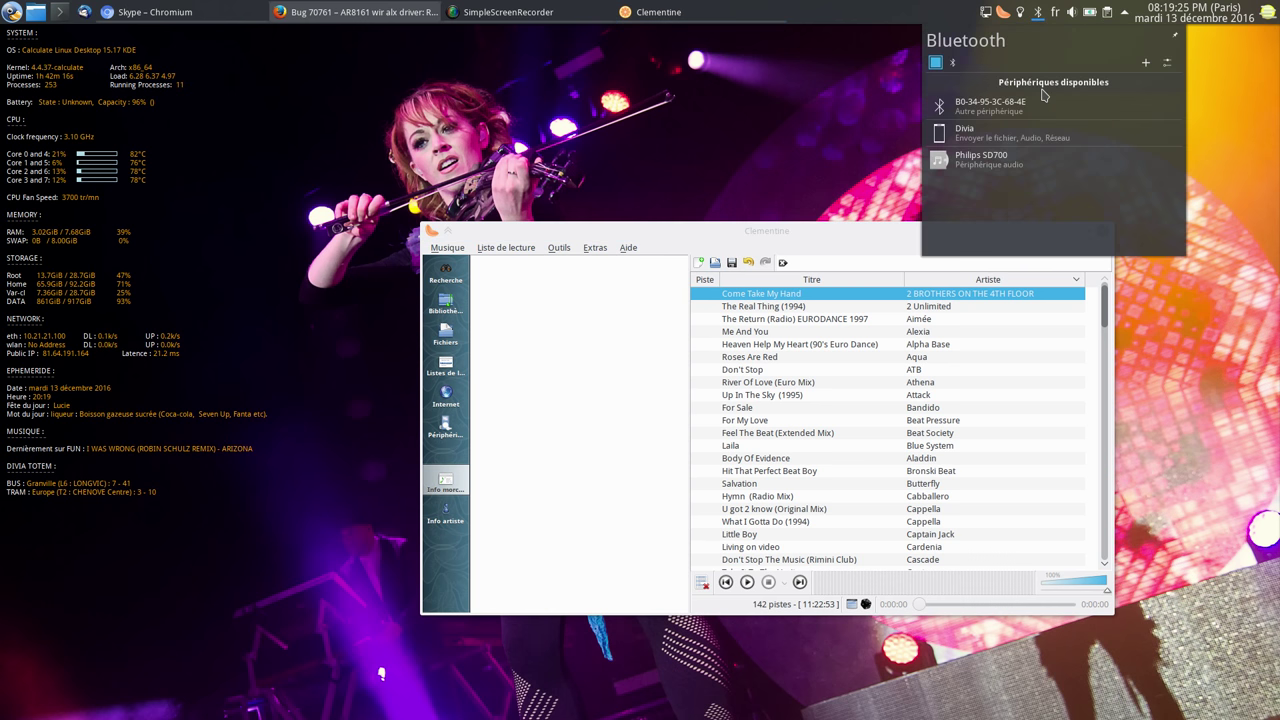
pyautogui.moveTo(1075, 165)
pyautogui.click(1124, 161)
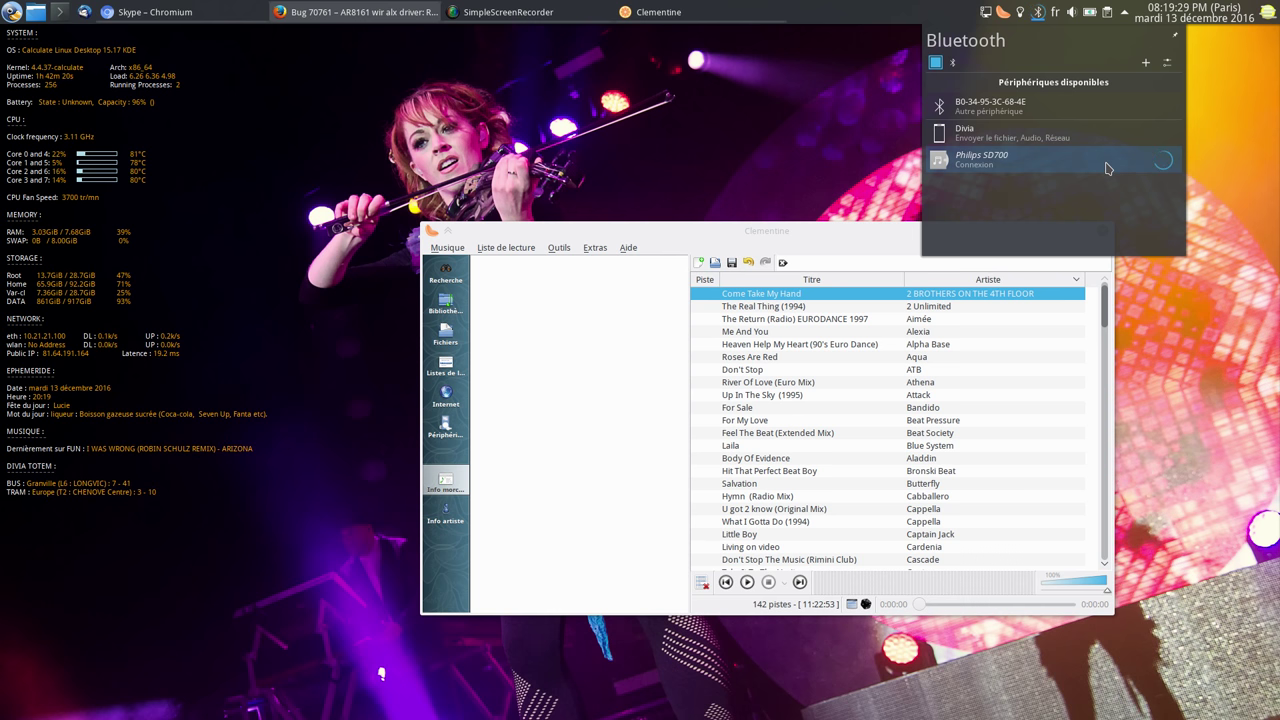
pyautogui.click(823, 128)
# - Move the Clementine window aside, play "The Real Thing (1994)" by 2 Unlimited, and lower the volume
pyautogui.moveTo(606, 228); pyautogui.dragTo(748, 54)
pyautogui.moveTo(468, 700)
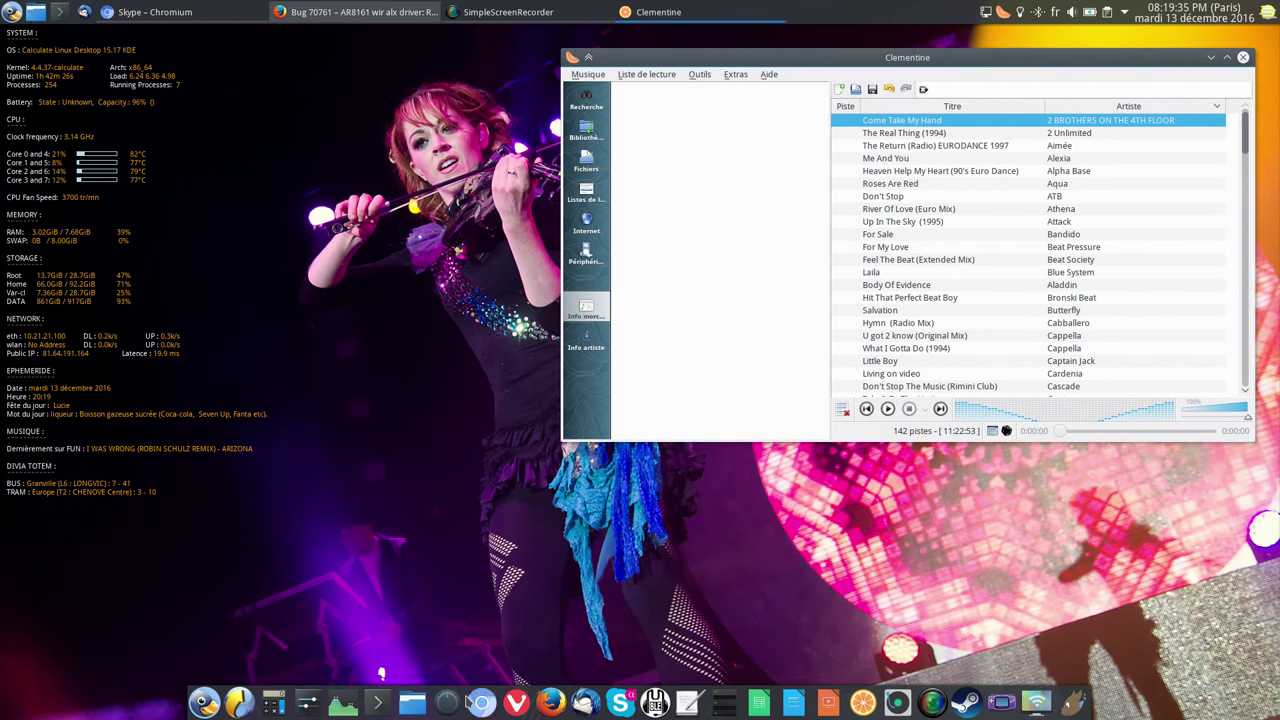
pyautogui.doubleClick(903, 133)
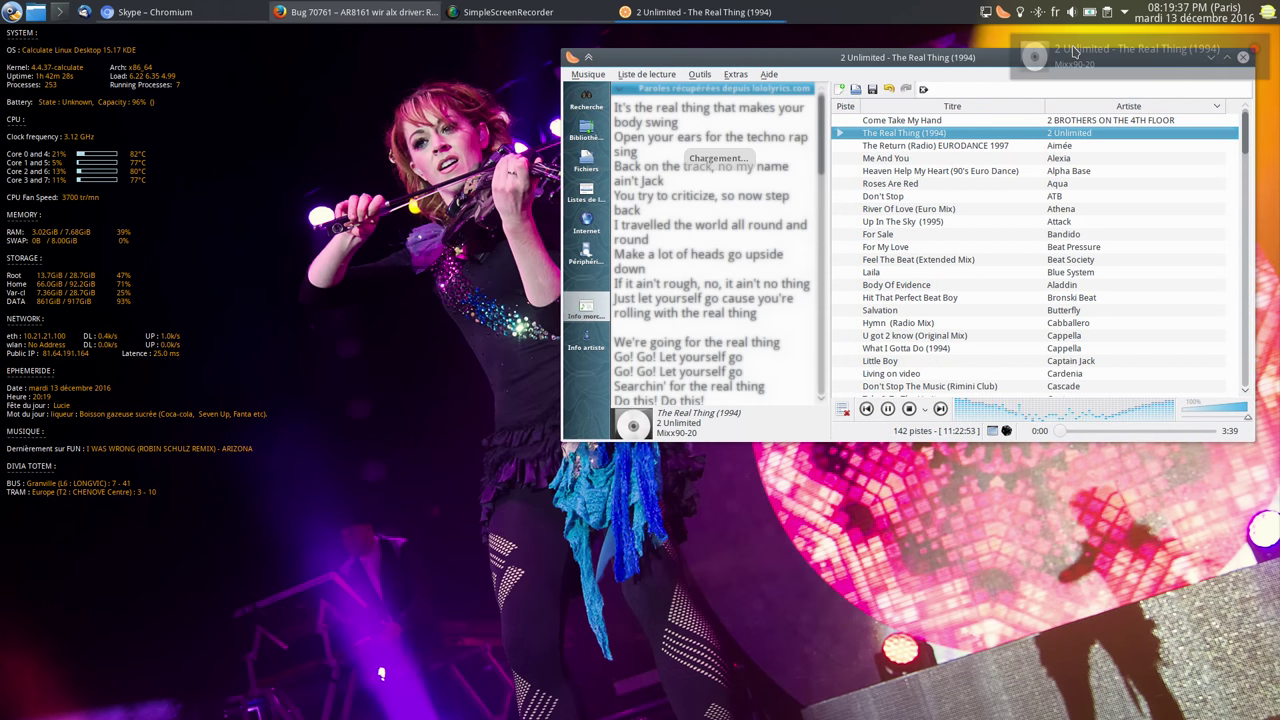
pyautogui.scroll(-2, 1073, 14)
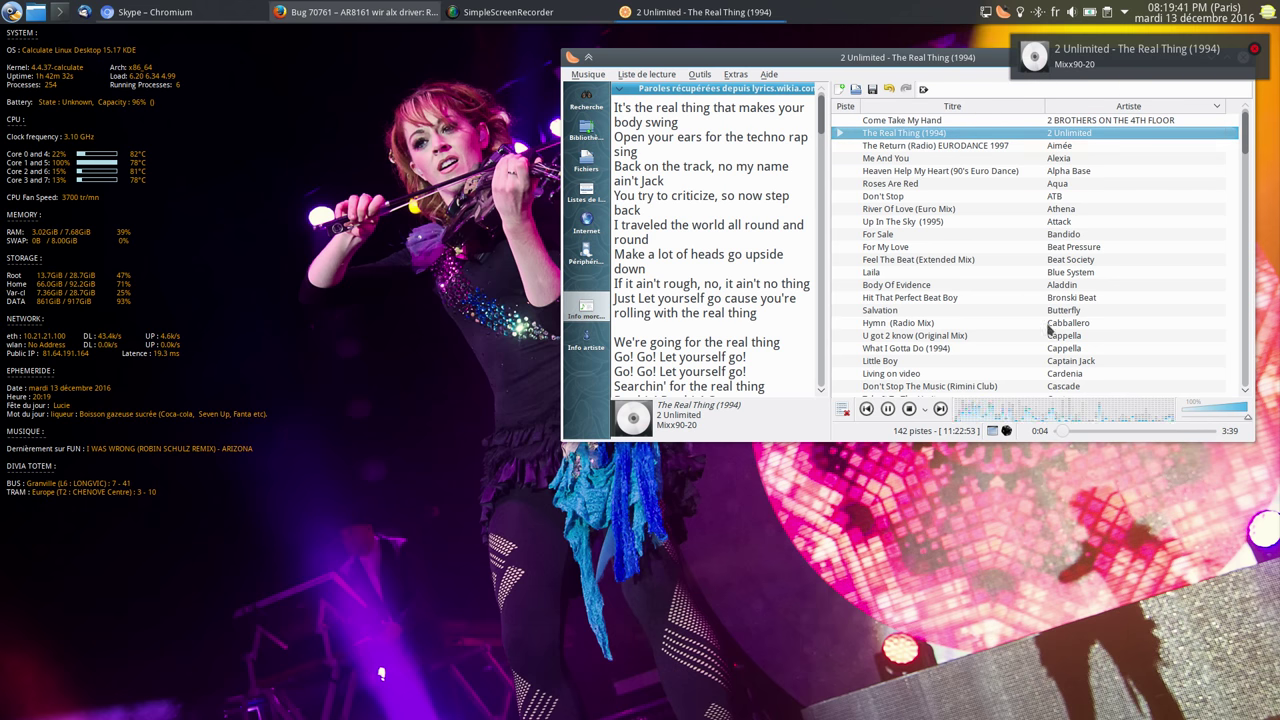
# - Open the volume control, place it beside the player, and inspect Clementine's playback stream, toggling its channel lock off and back on
pyautogui.moveTo(657, 706)
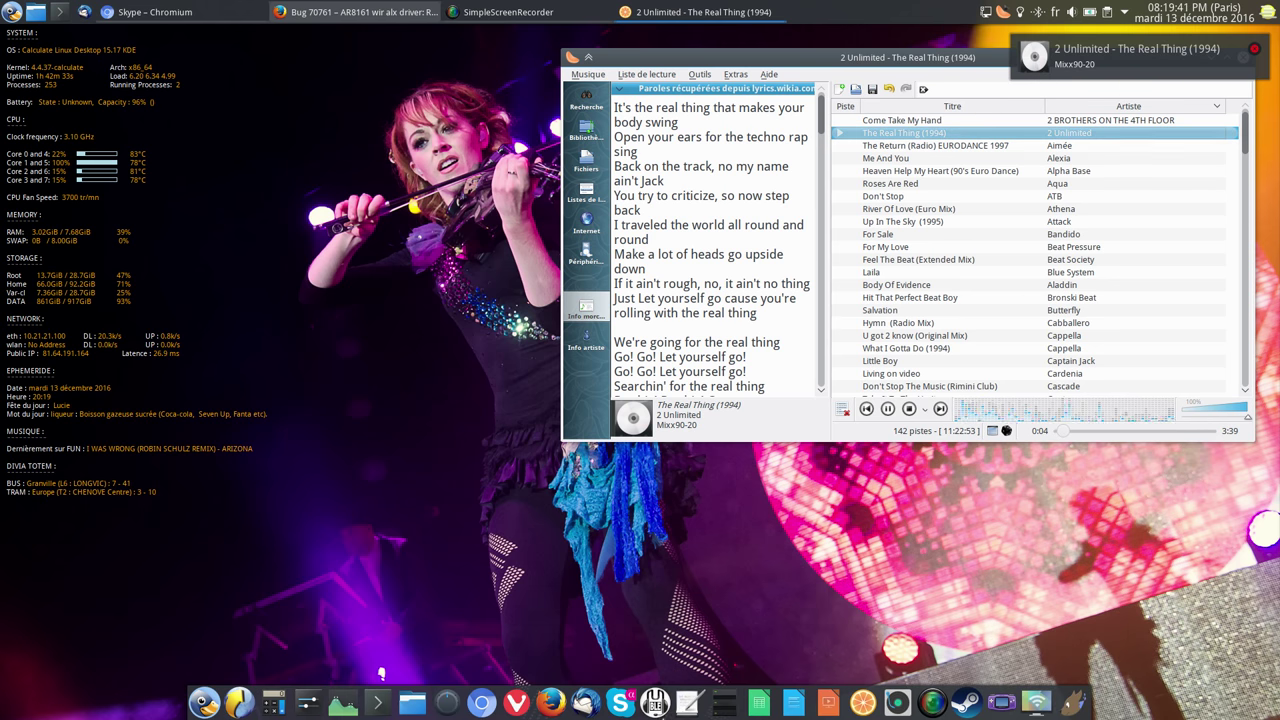
pyautogui.click(458, 703)
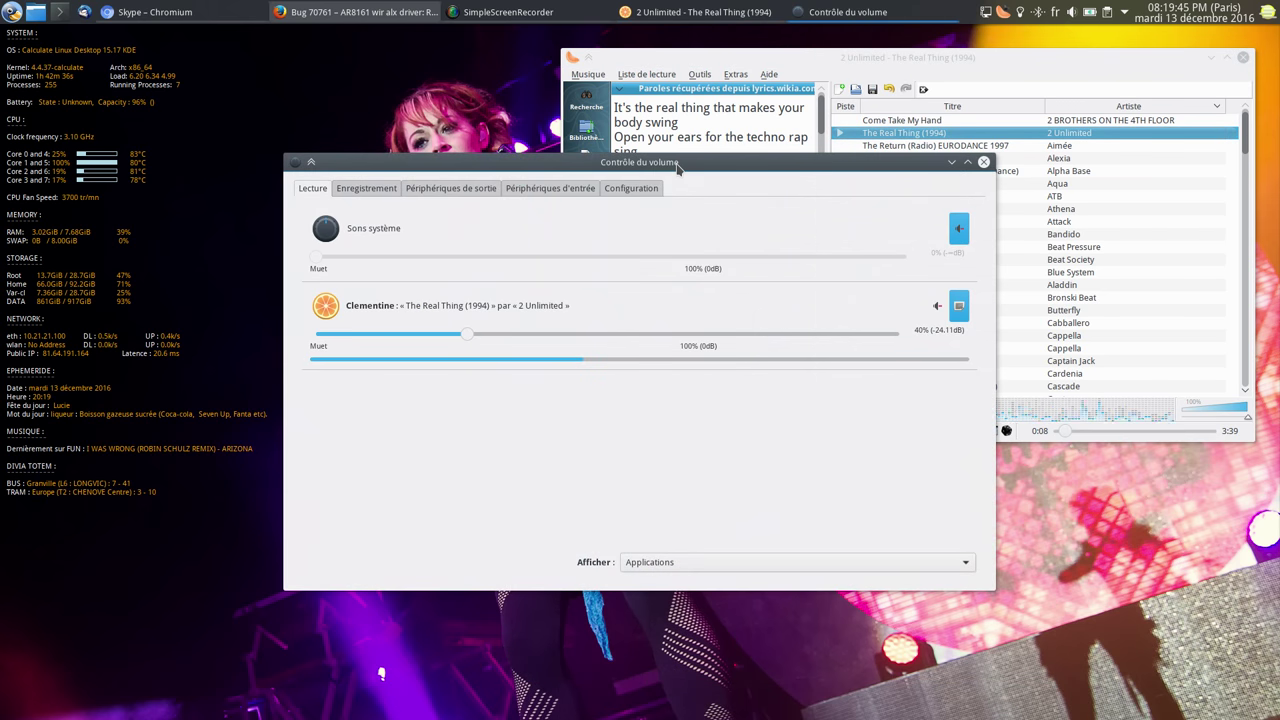
pyautogui.moveTo(673, 250); pyautogui.dragTo(438, 148)
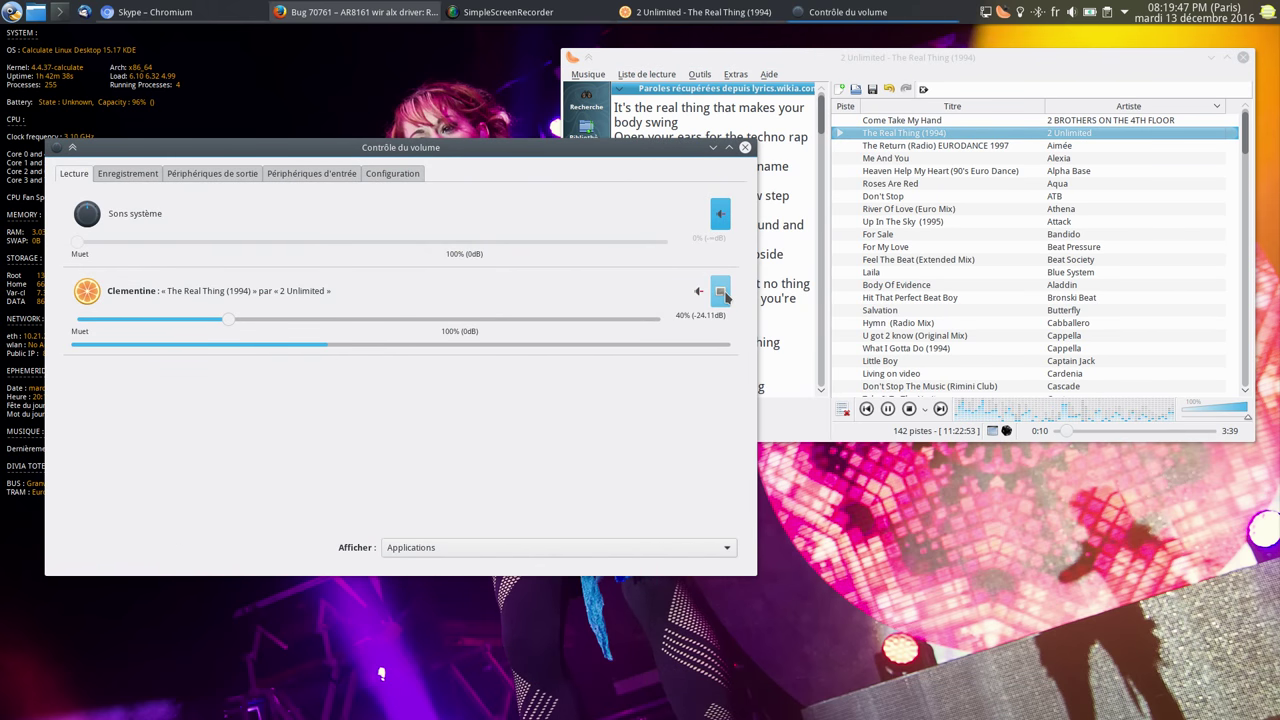
pyautogui.click(721, 292)
pyautogui.click(721, 292)
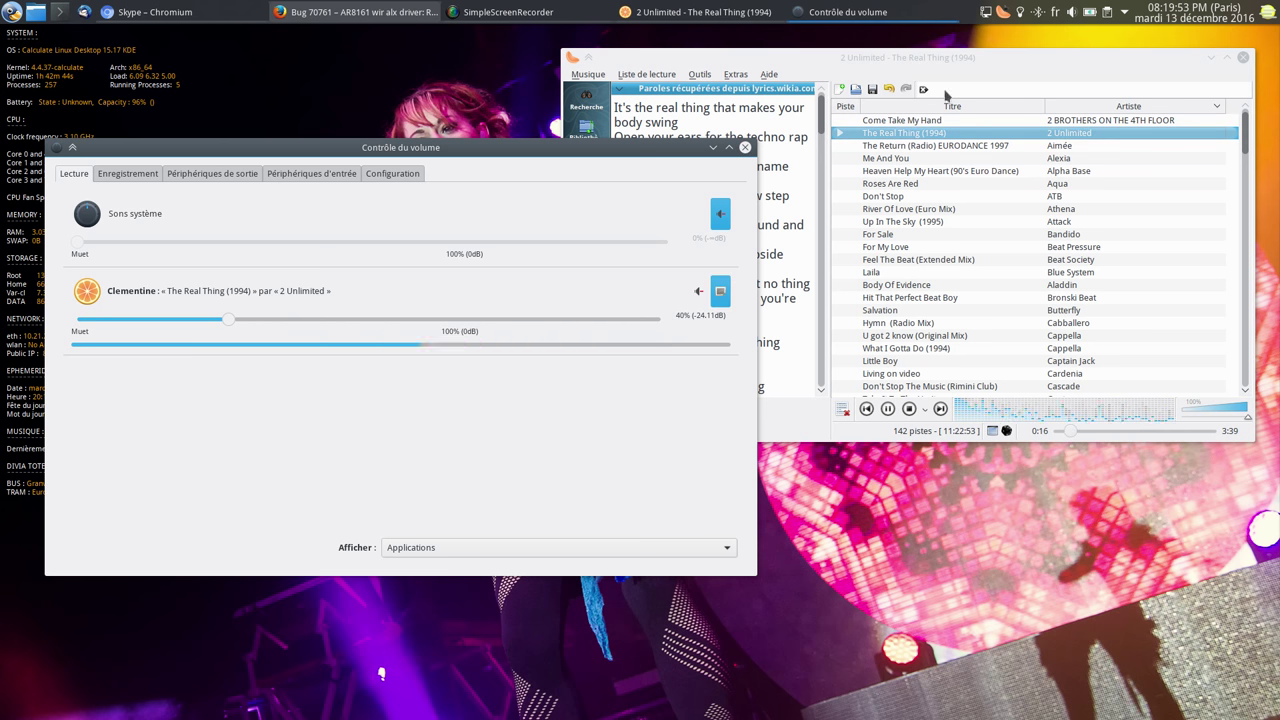
# - Check the mixers offered for the master channel, closing the volume control window, and cancel the master channel selection
pyautogui.rightClick(1070, 16)
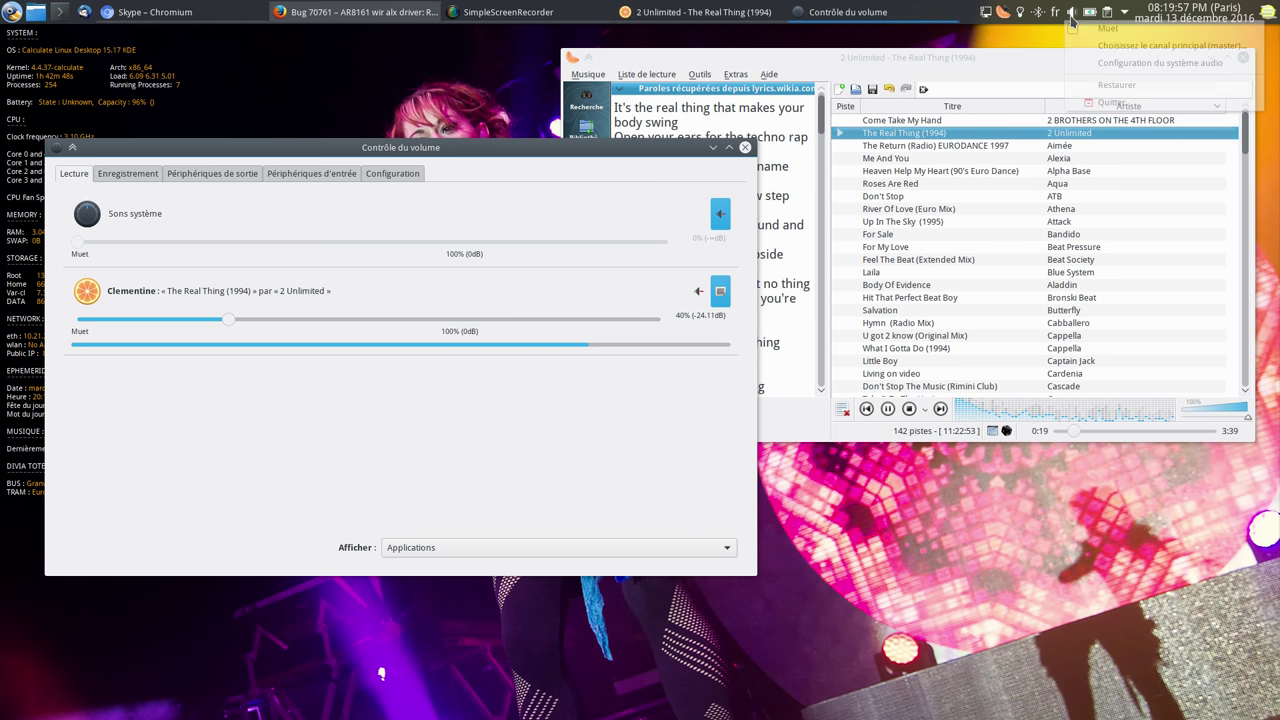
pyautogui.click(1115, 46)
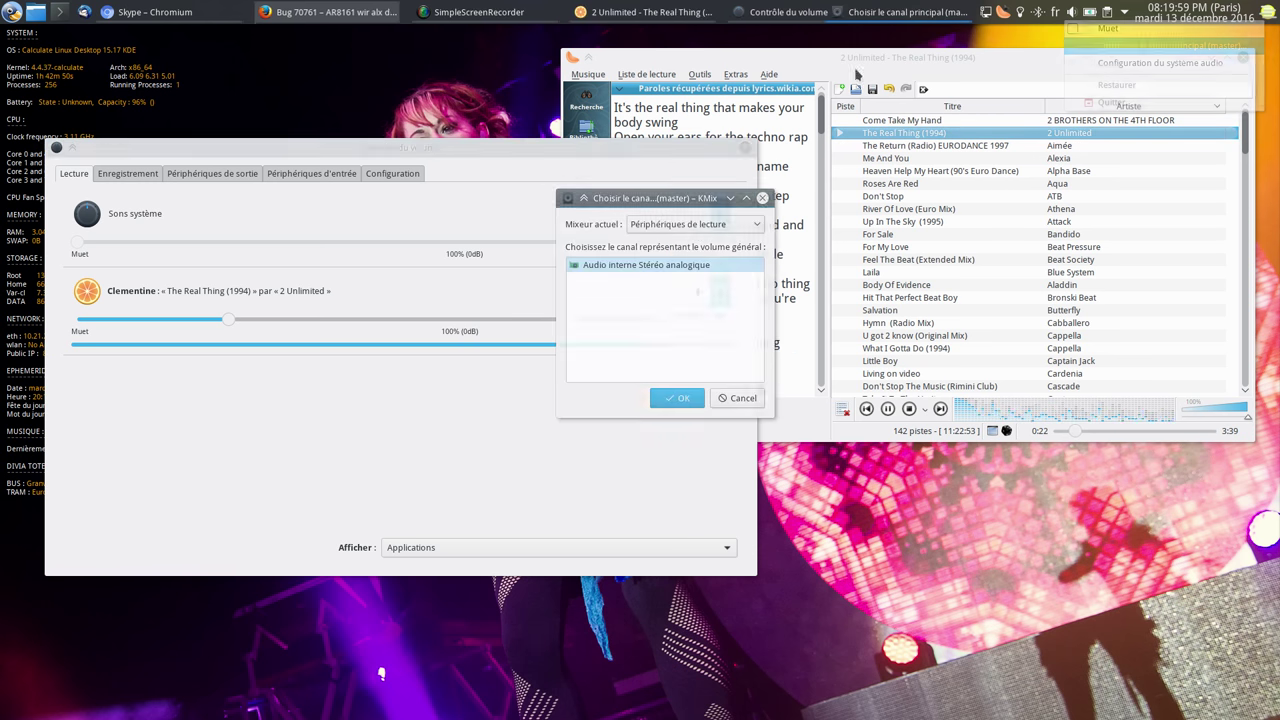
pyautogui.click(747, 153)
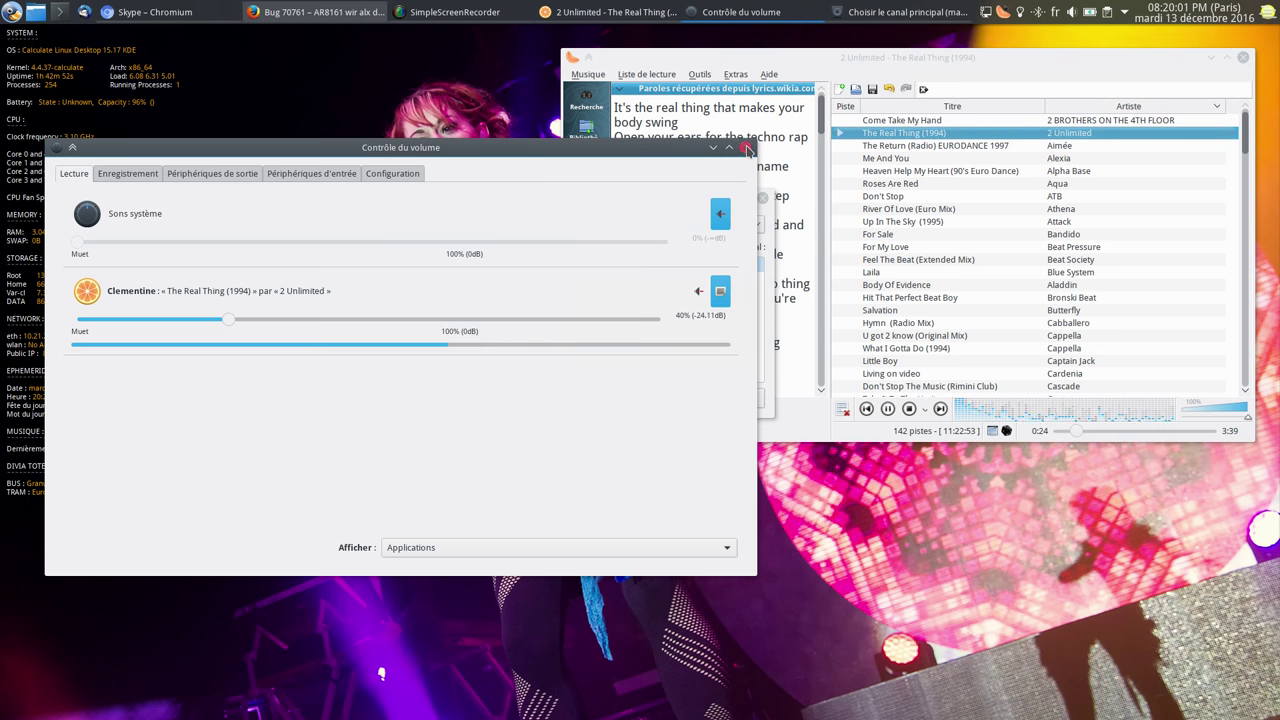
pyautogui.click(747, 148)
pyautogui.click(697, 226)
pyautogui.click(700, 233)
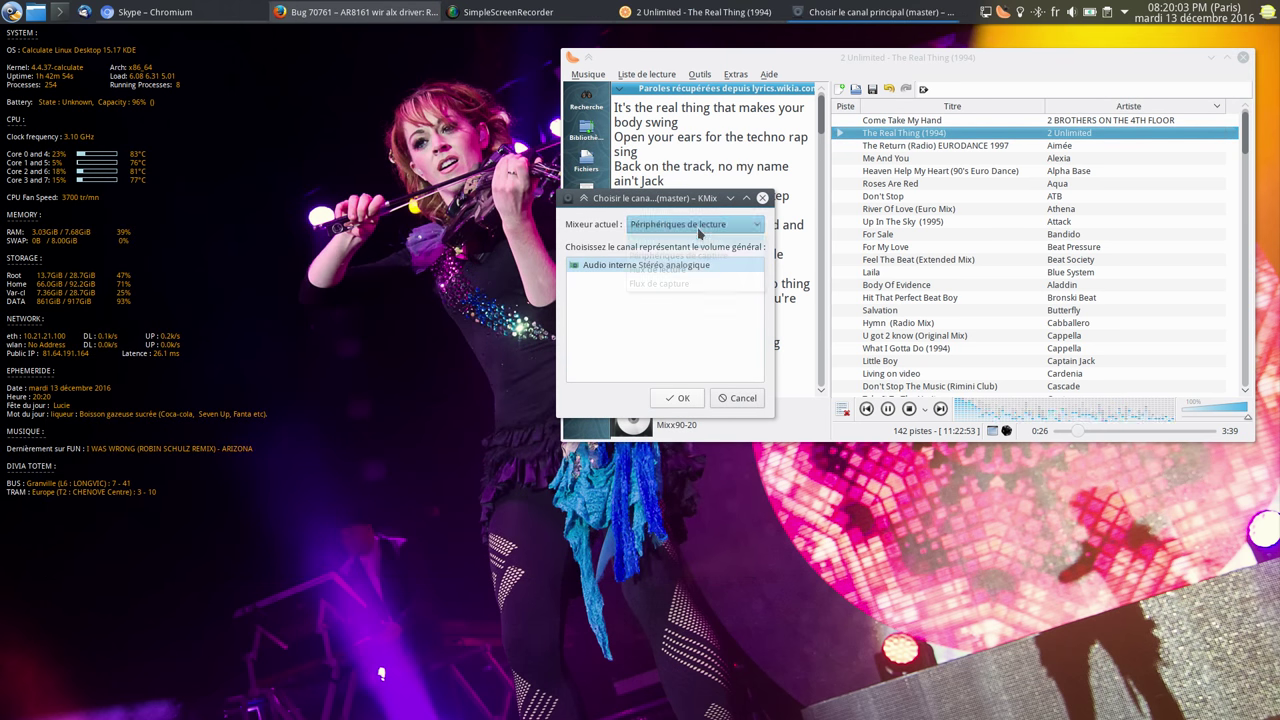
pyautogui.click(740, 398)
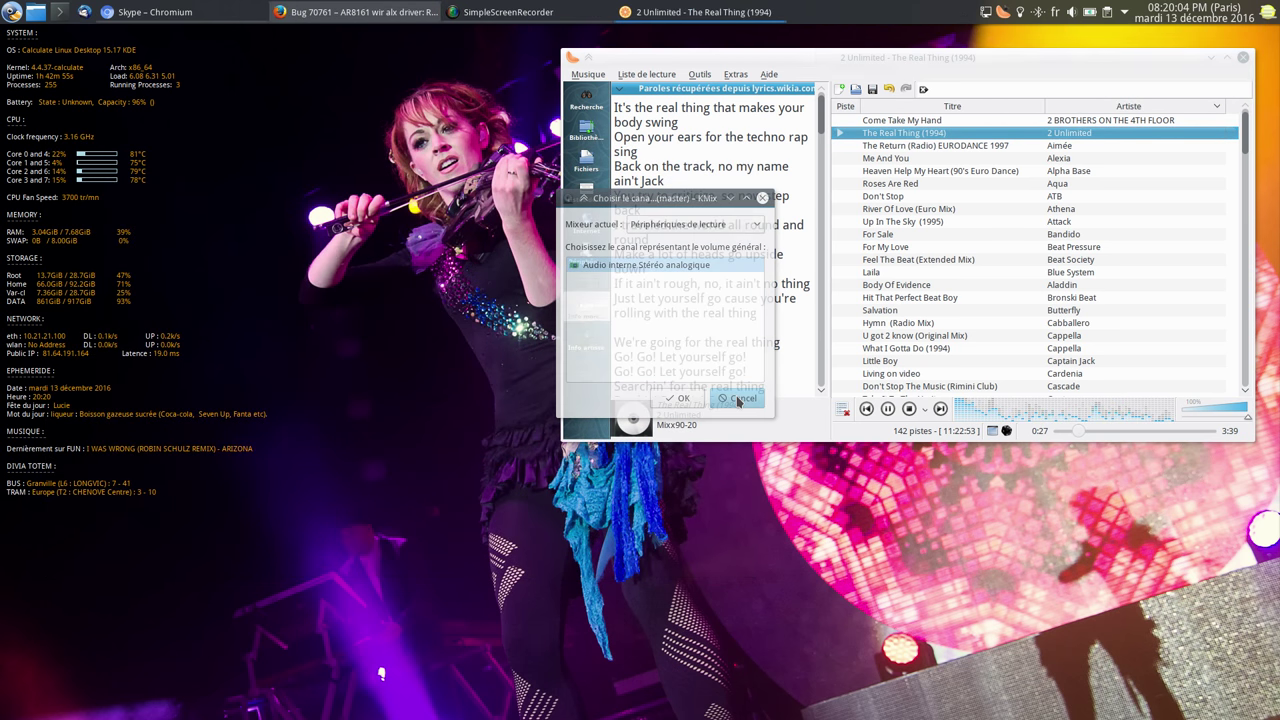
# - Check the connected Bluetooth devices, stop the playing track, and open the Bluetooth device settings
pyautogui.click(1038, 12)
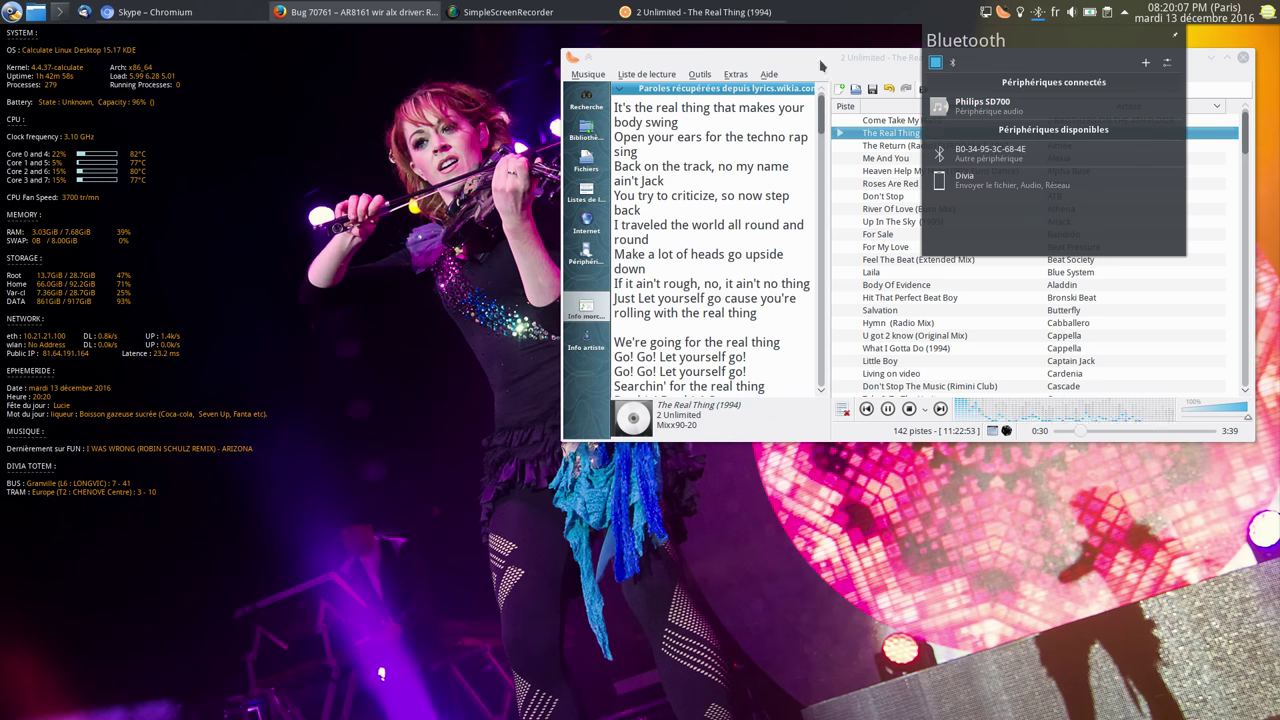
pyautogui.click(912, 406)
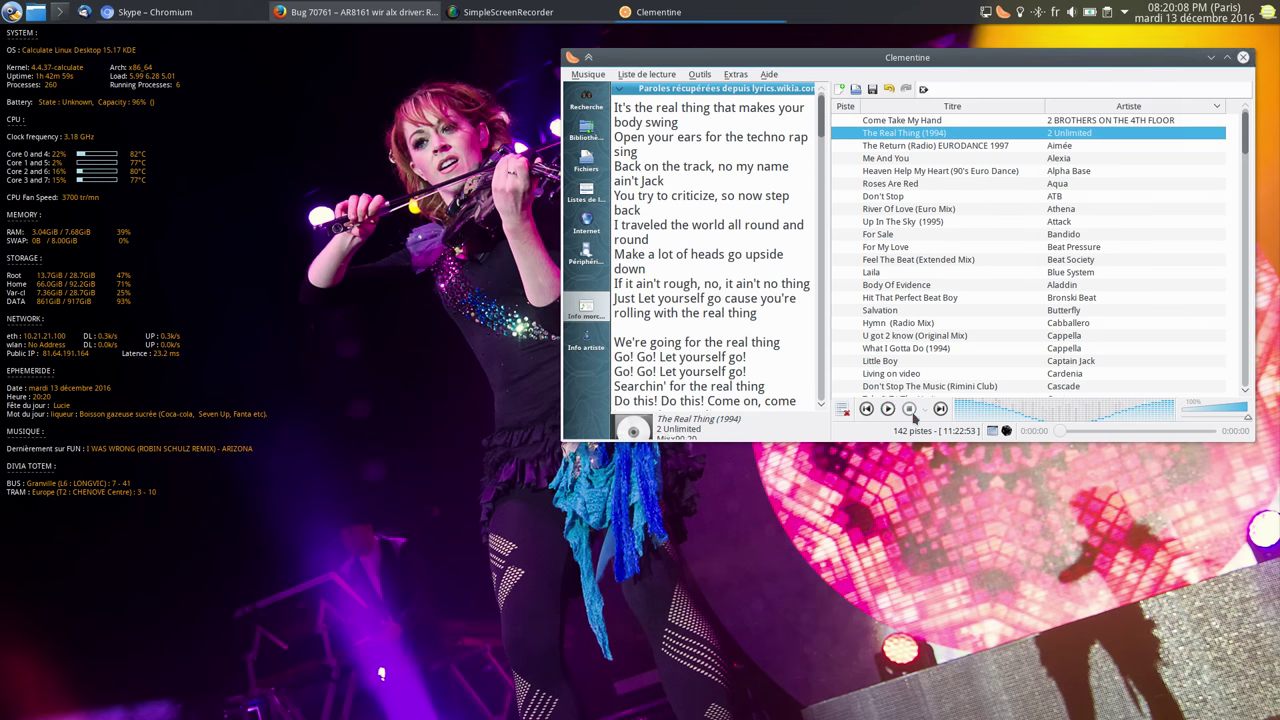
pyautogui.click(1038, 12)
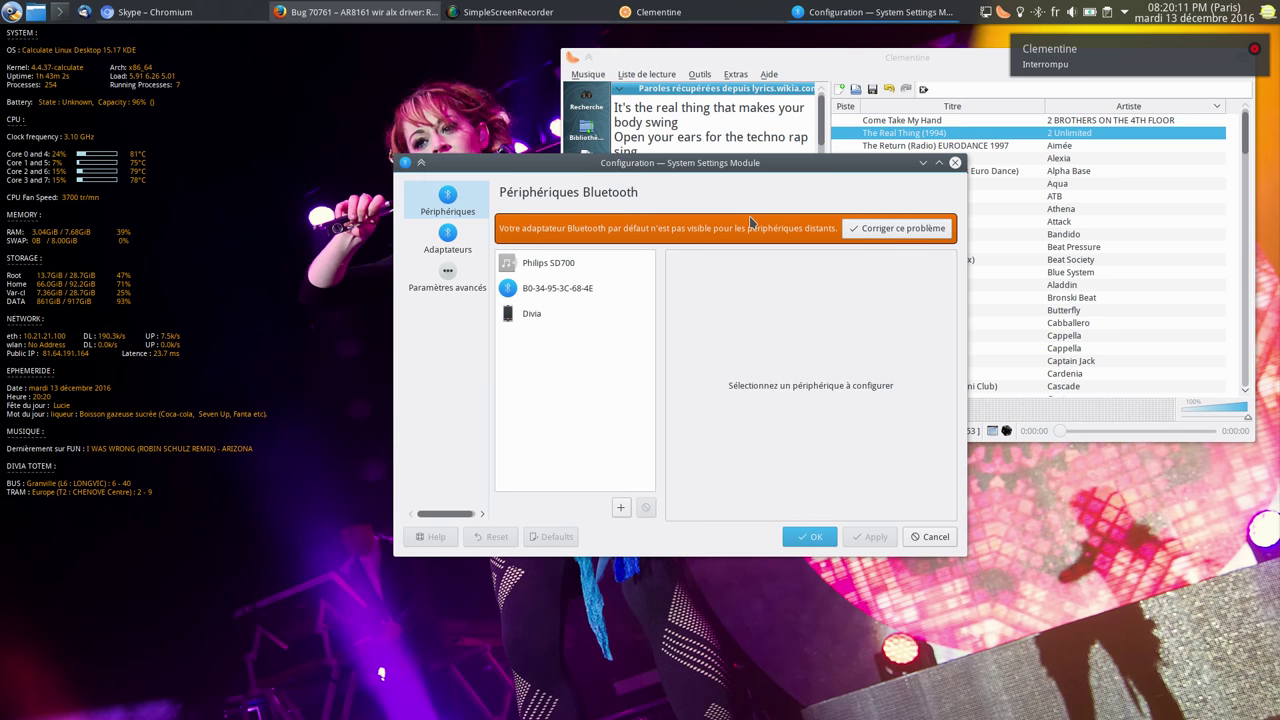
# - Close the Bluetooth settings, glance at the connected Bluetooth devices, and open the audio system configuration
pyautogui.click(955, 162)
pyautogui.click(1040, 14)
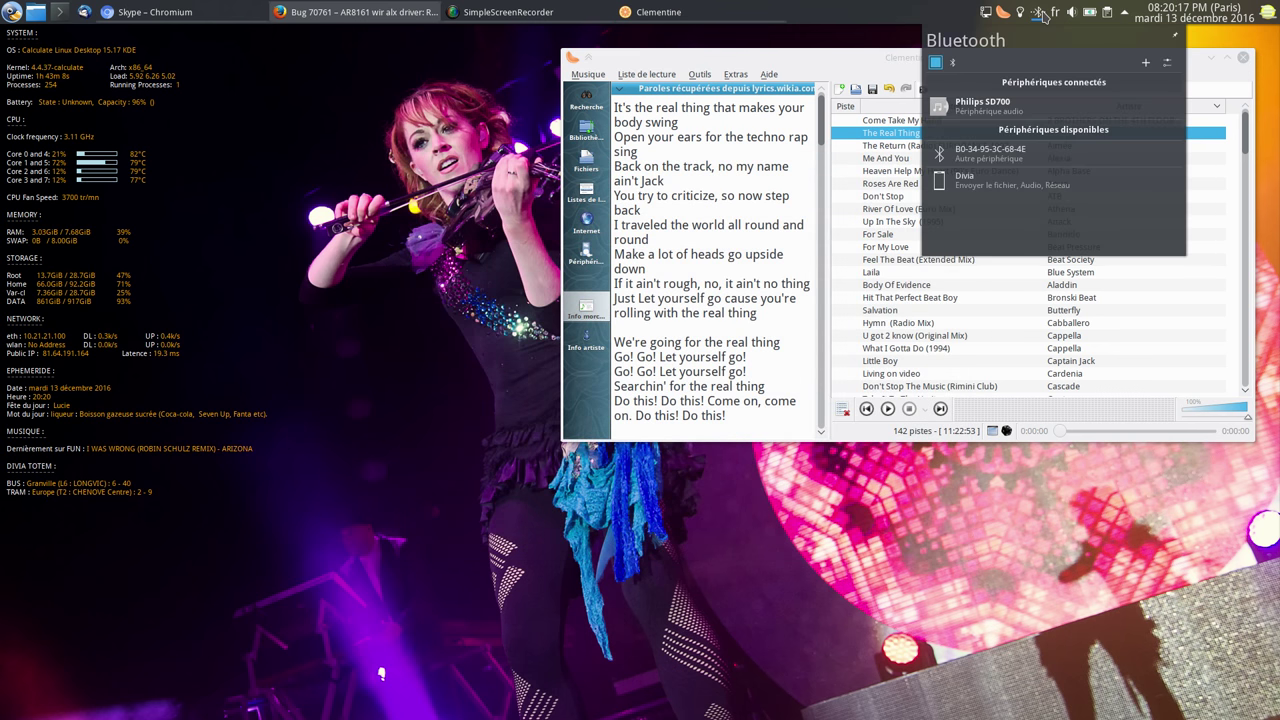
pyautogui.click(1040, 13)
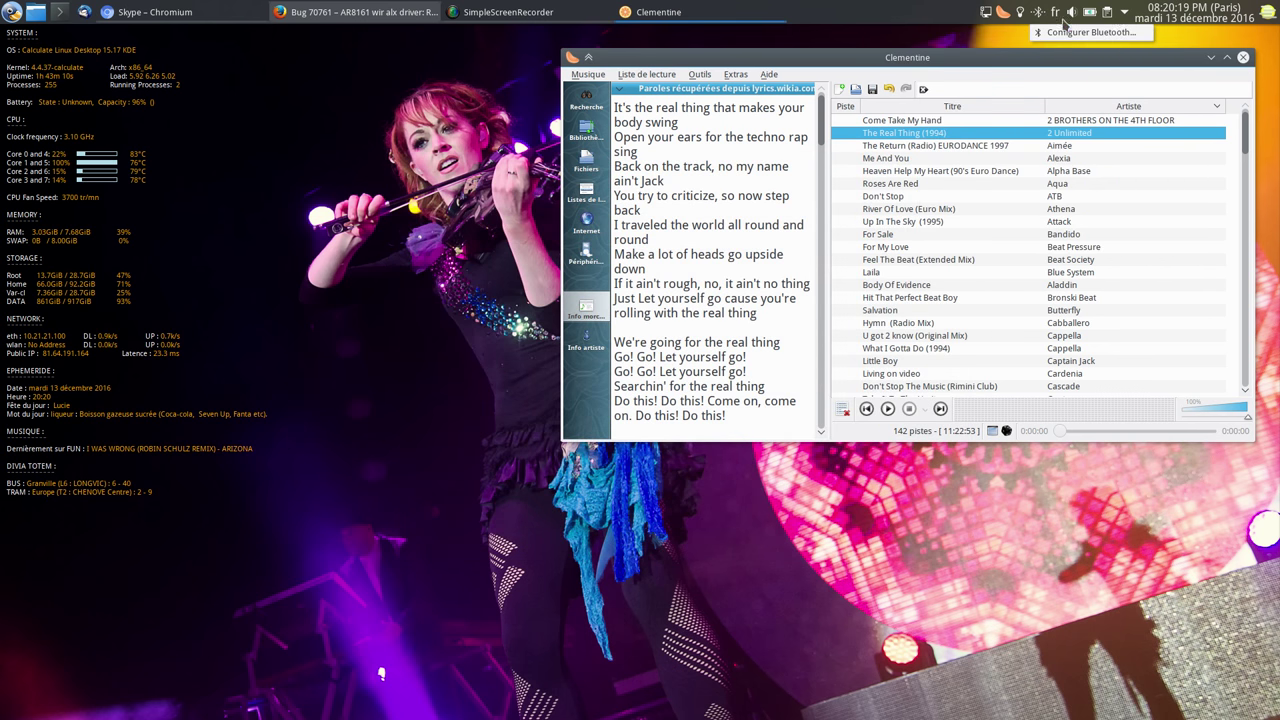
pyautogui.rightClick(1071, 13)
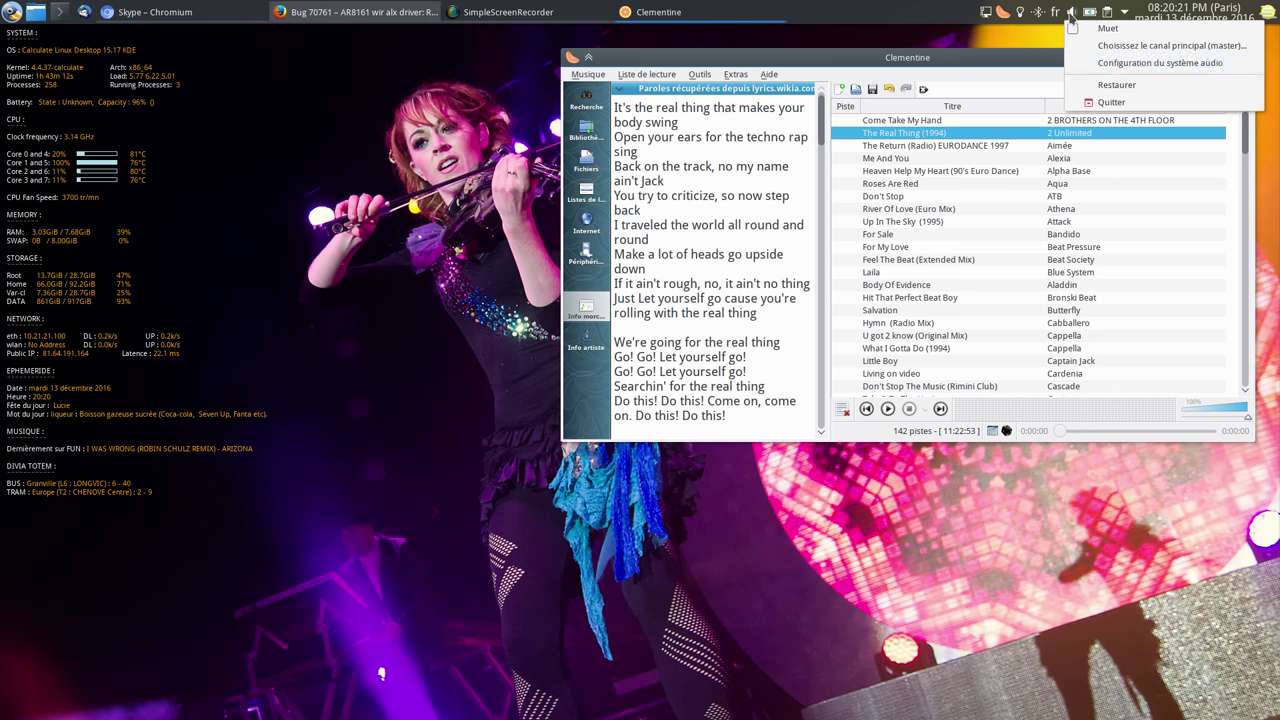
pyautogui.click(1130, 64)
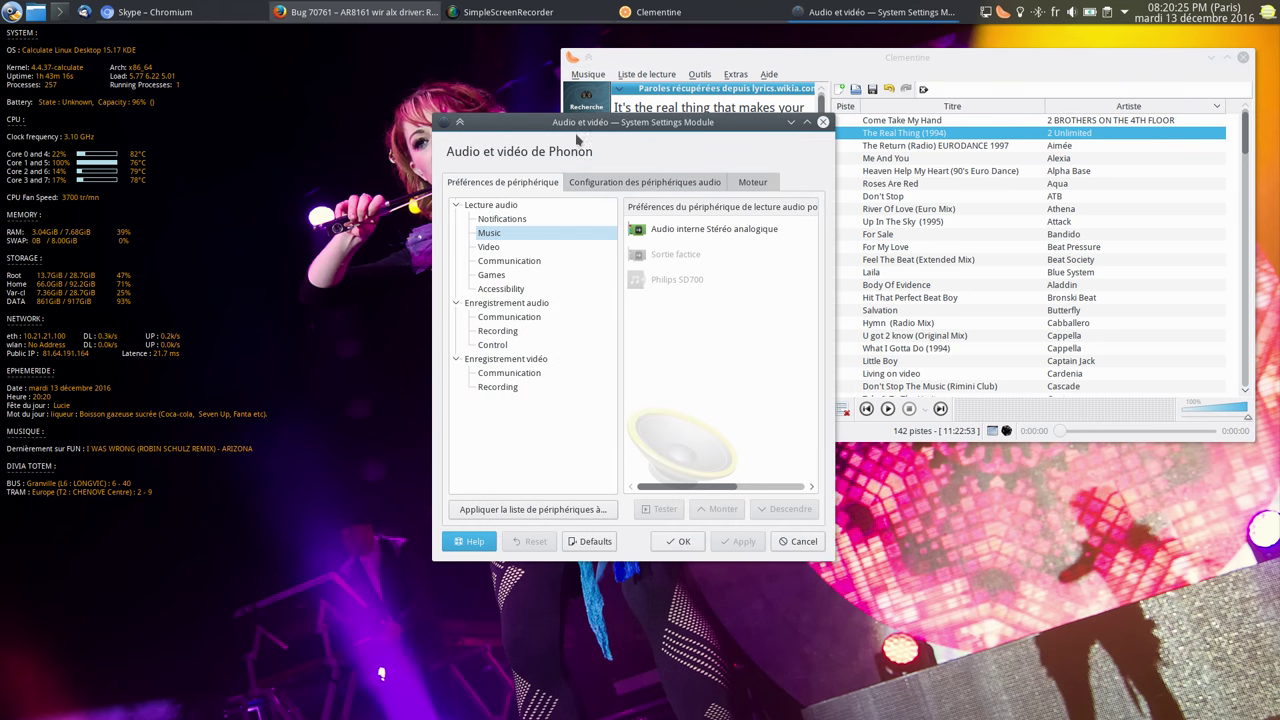
# - Move the audio settings aside, give the Philips SD700 sound card the Headset Head Unit (HSP/HFP) profile, apply it, and put the window away
pyautogui.moveTo(577, 140); pyautogui.dragTo(253, 125)
pyautogui.click(336, 170)
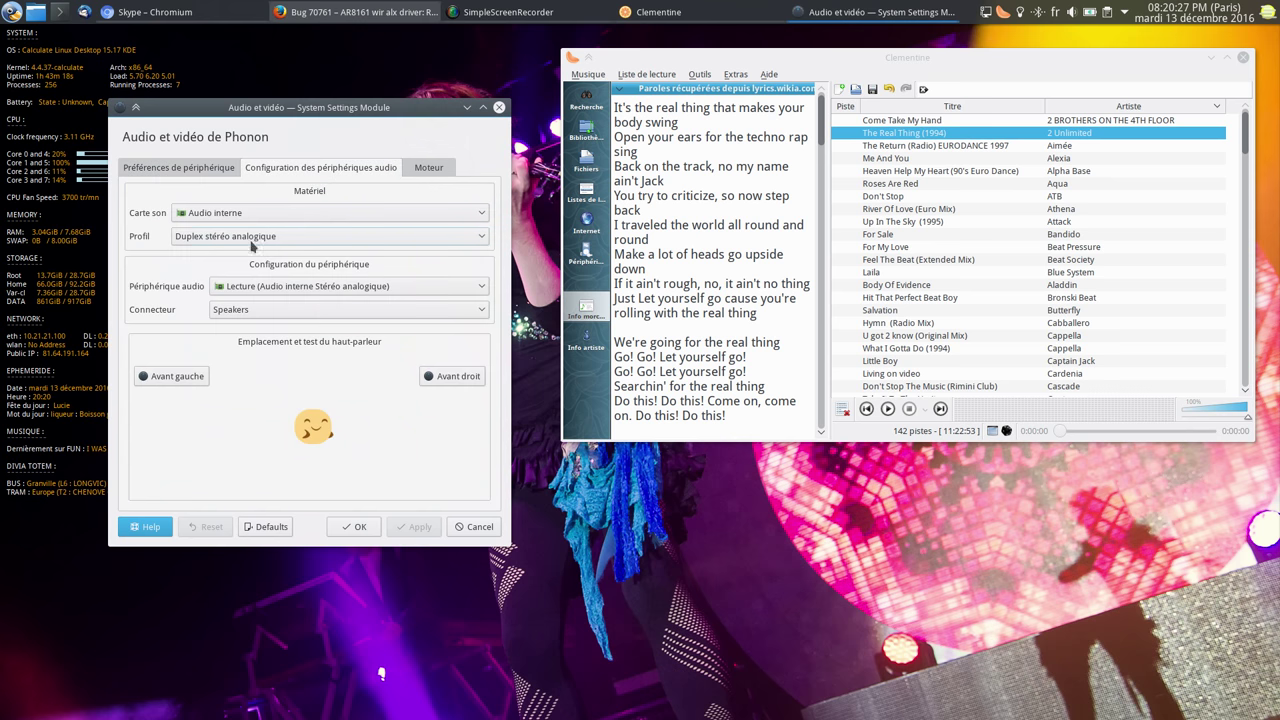
pyautogui.click(282, 213)
pyautogui.click(268, 234)
pyautogui.click(265, 236)
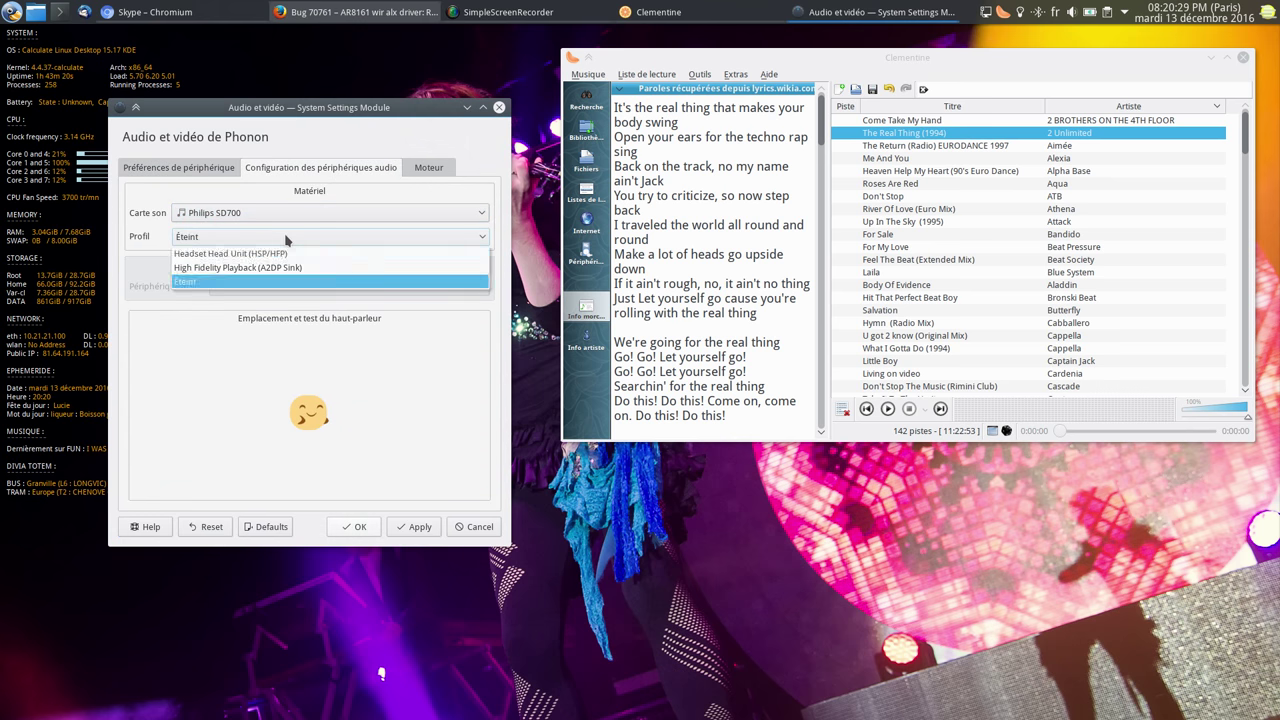
pyautogui.click(300, 255)
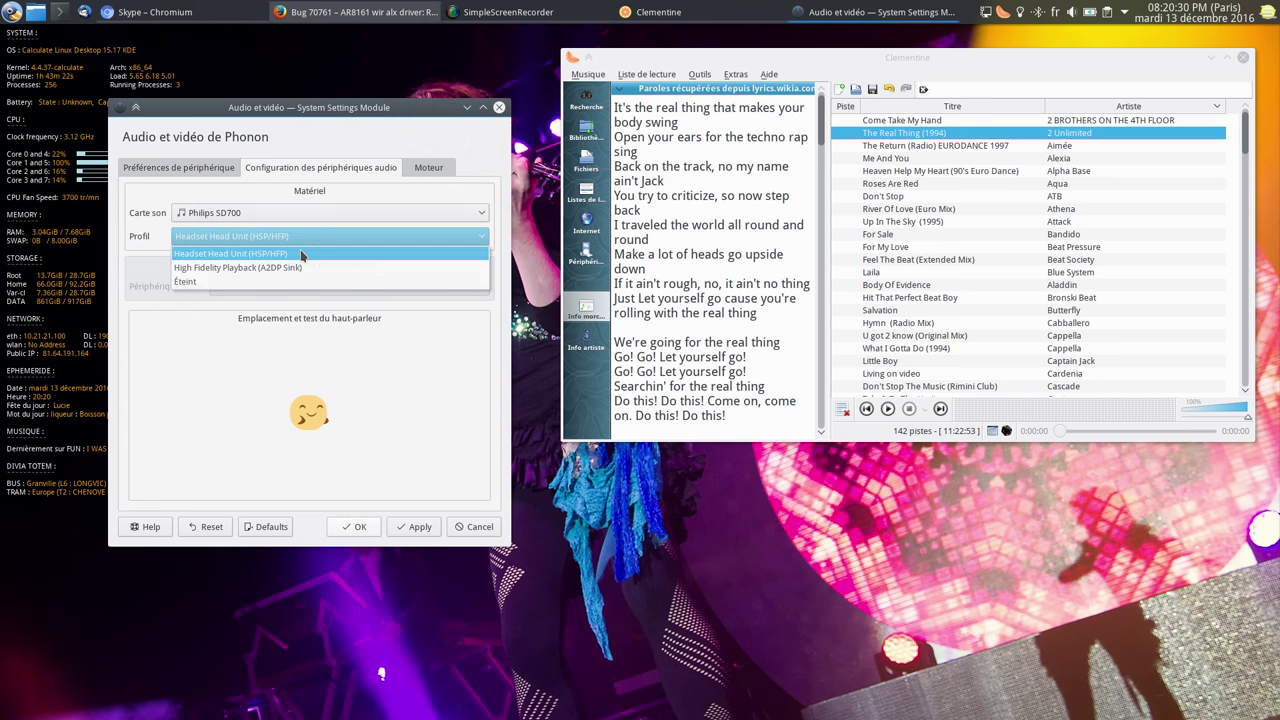
pyautogui.click(414, 528)
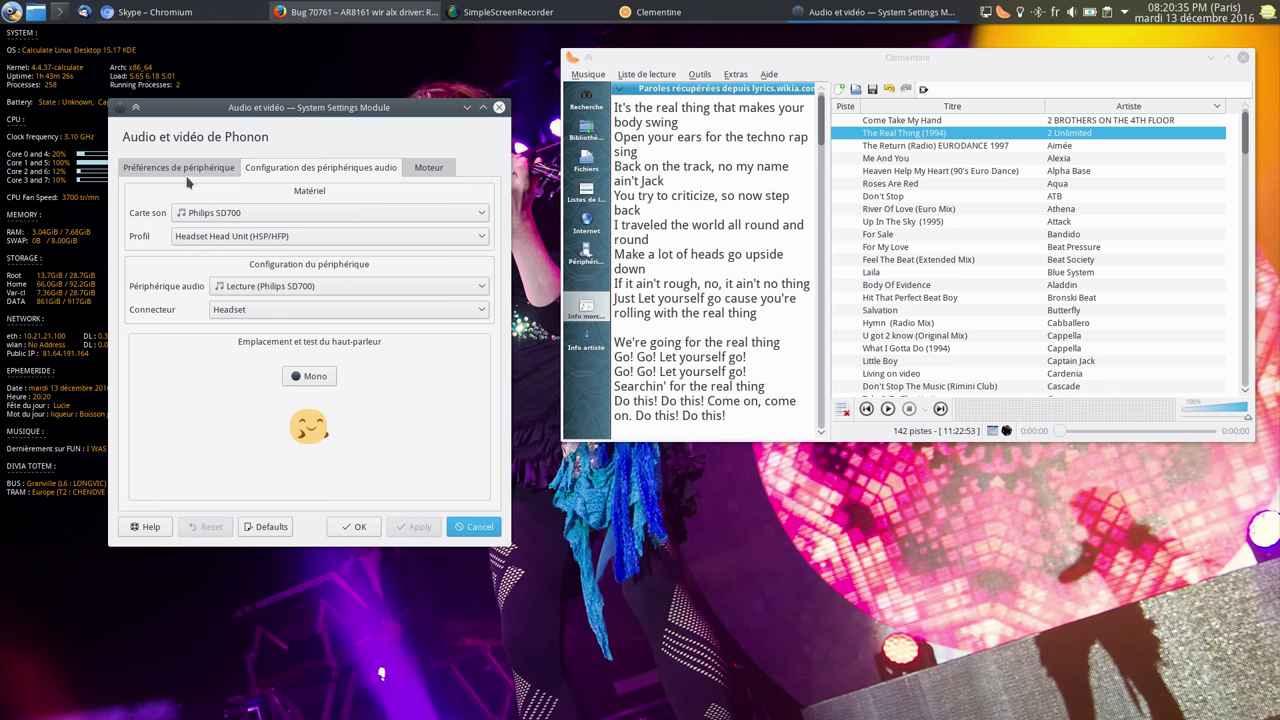
pyautogui.click(360, 528)
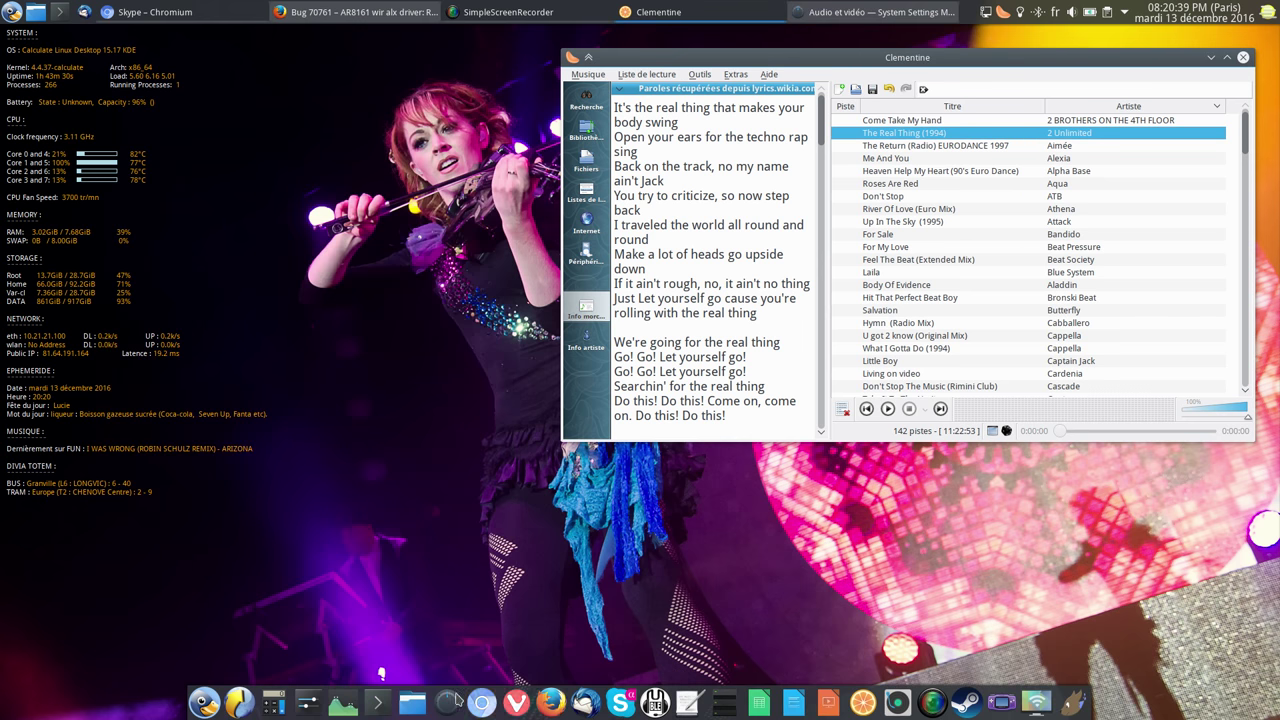
# - Open the PulseAudio volume control, place it beside the player, and show the playback streams
pyautogui.click(452, 702)
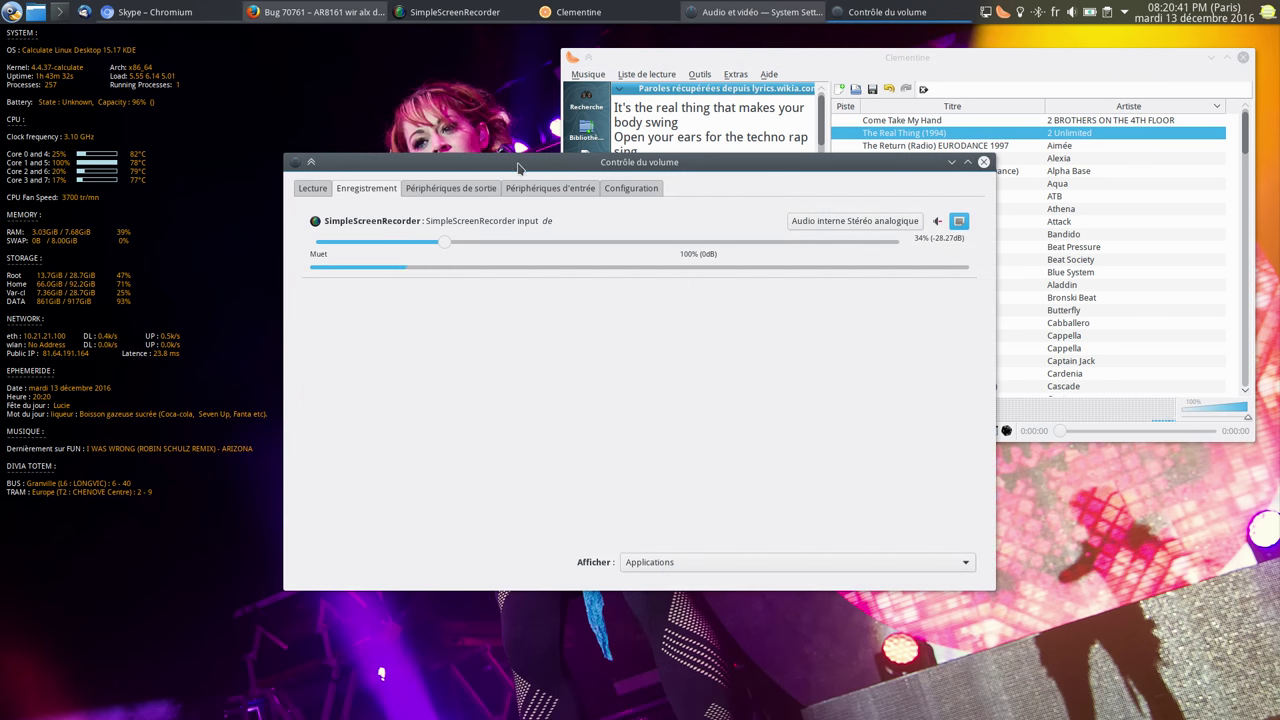
pyautogui.moveTo(518, 168); pyautogui.dragTo(276, 160)
pyautogui.click(70, 182)
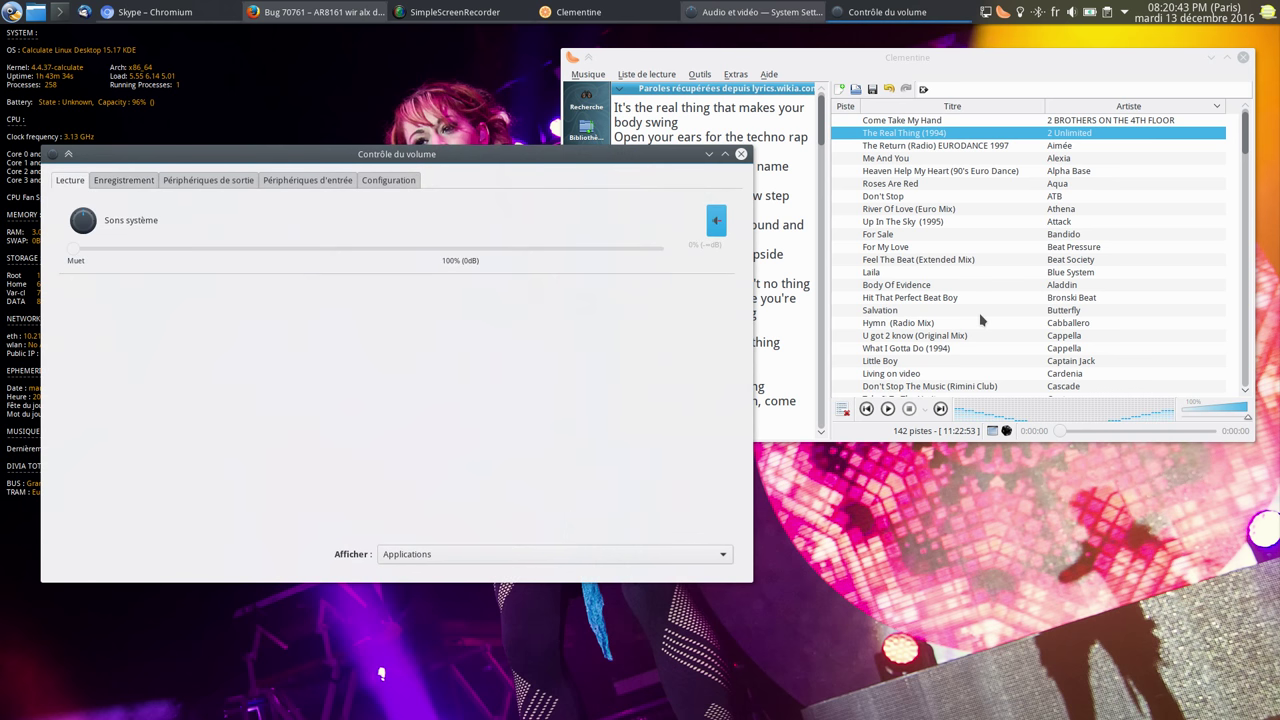
# - Play "Don't Stop" by ATB at 40% volume from about 0:43 and check its stream's output device
pyautogui.doubleClick(916, 198)
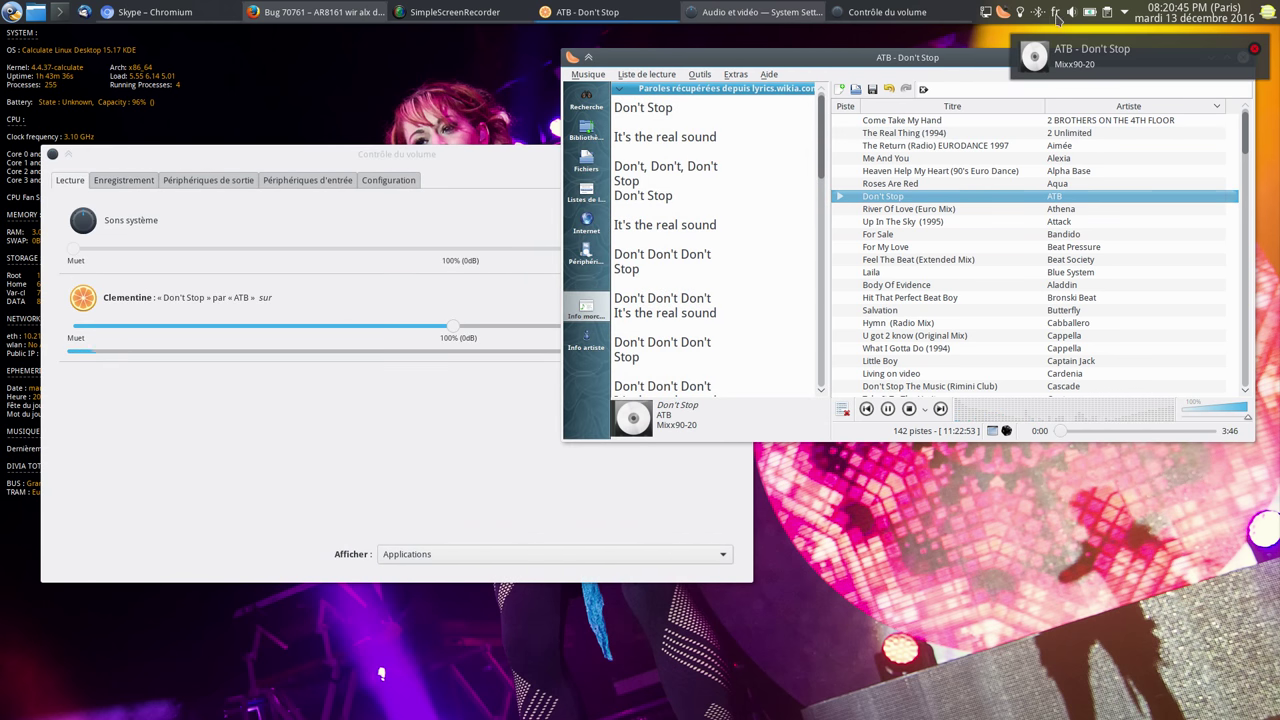
pyautogui.scroll(-2, 1070, 14)
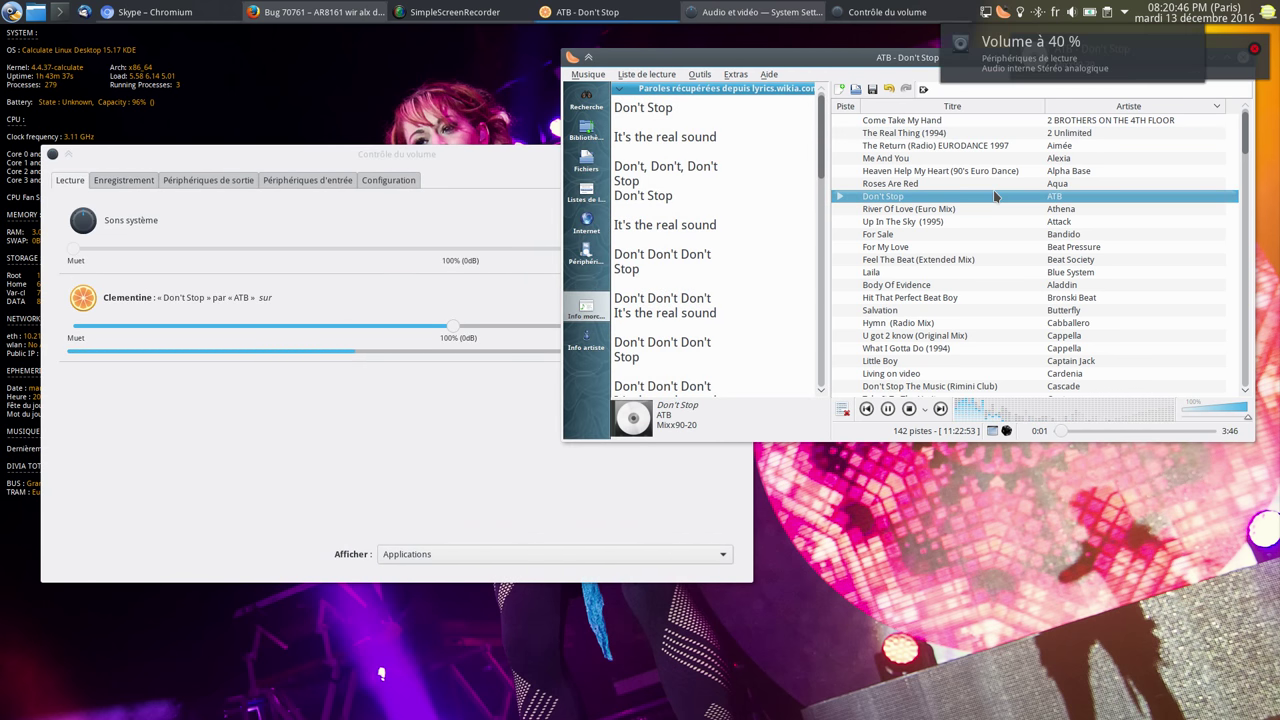
pyautogui.click(1090, 432)
pyautogui.click(563, 443)
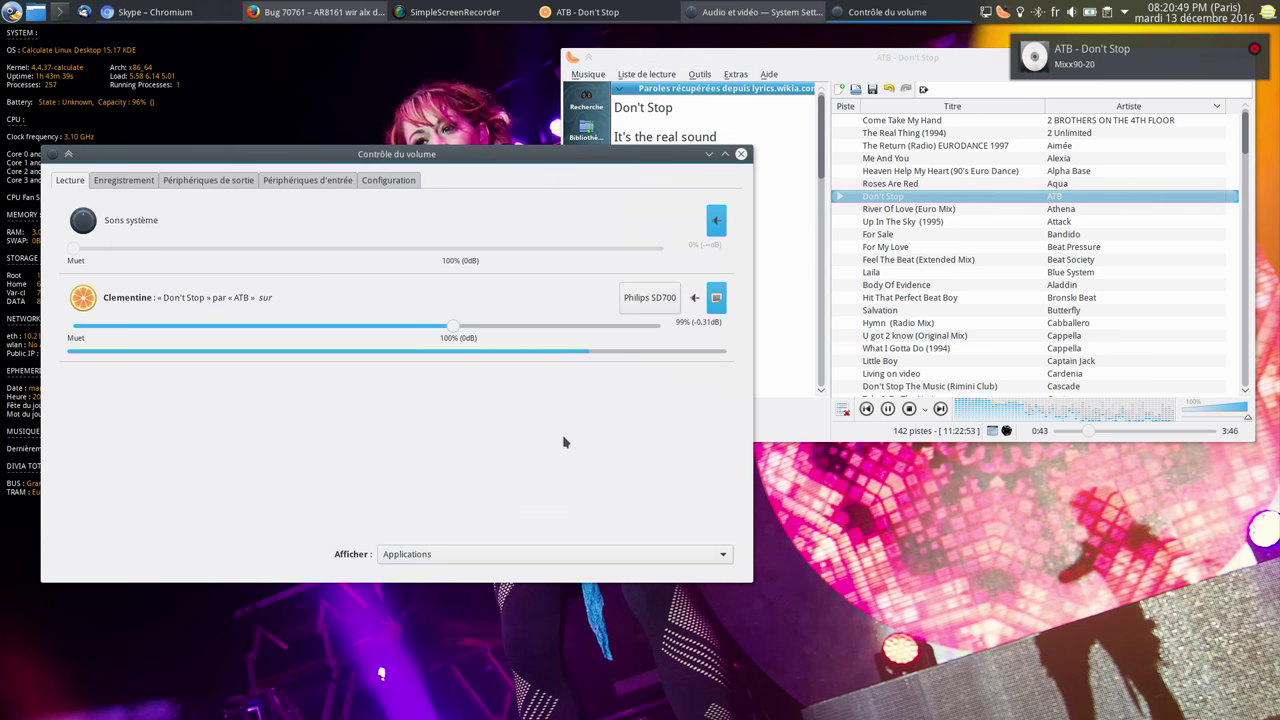
pyautogui.click(659, 297)
# - Set the Philips SD700 sound card's profile to High Fidelity Playback (A2DP Sink) and apply it
pyautogui.click(565, 280)
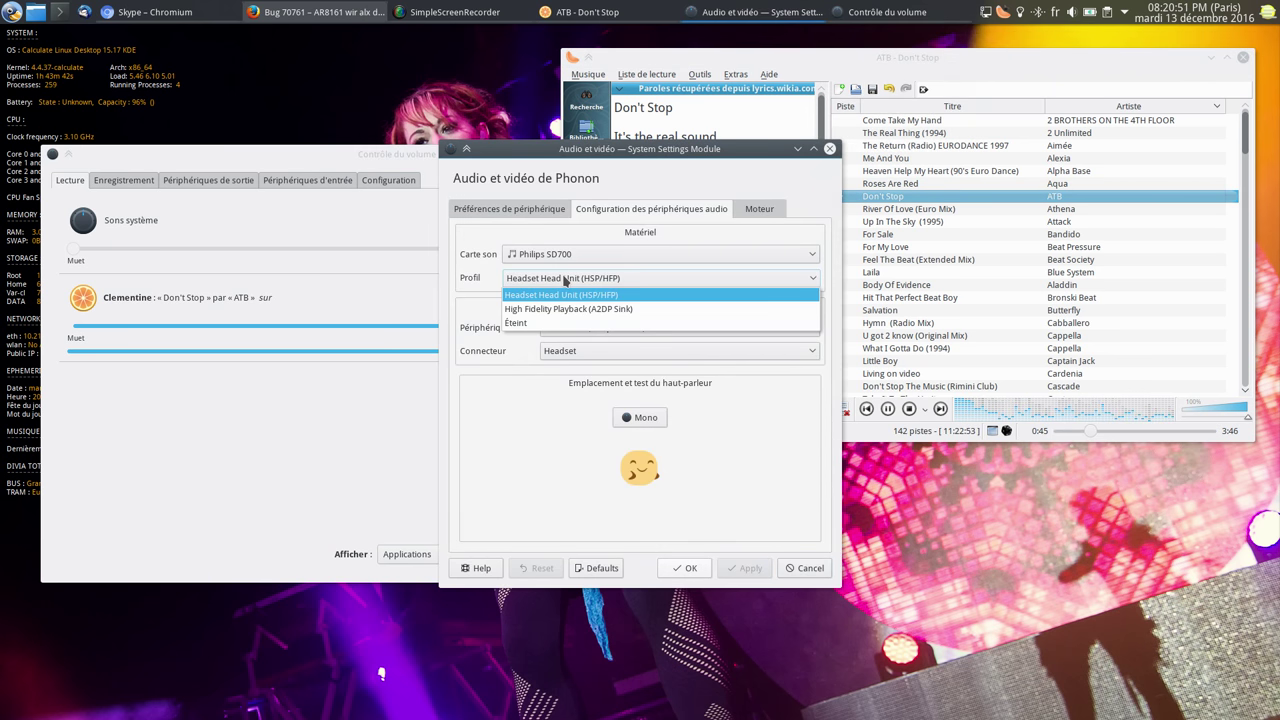
pyautogui.click(568, 309)
pyautogui.click(750, 572)
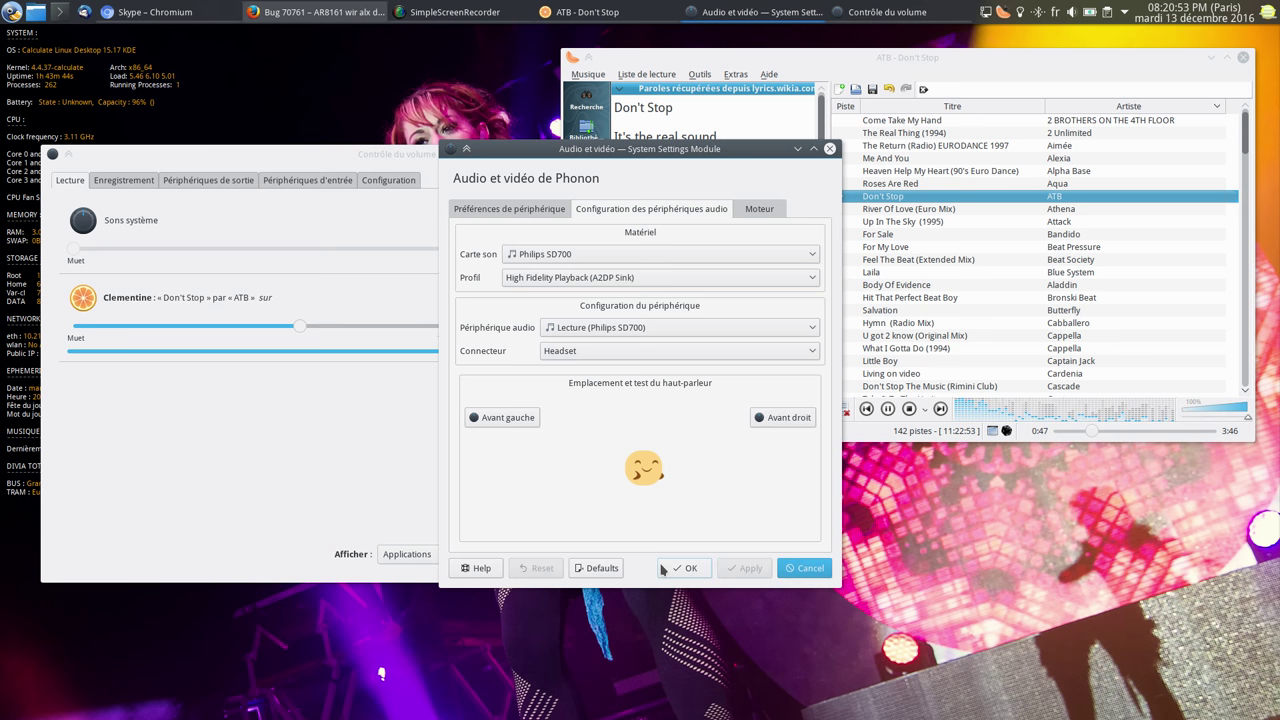
# - Check the output device of Clementine's stream in the volume control, reopening that window and placing it beside the player
pyautogui.click(331, 462)
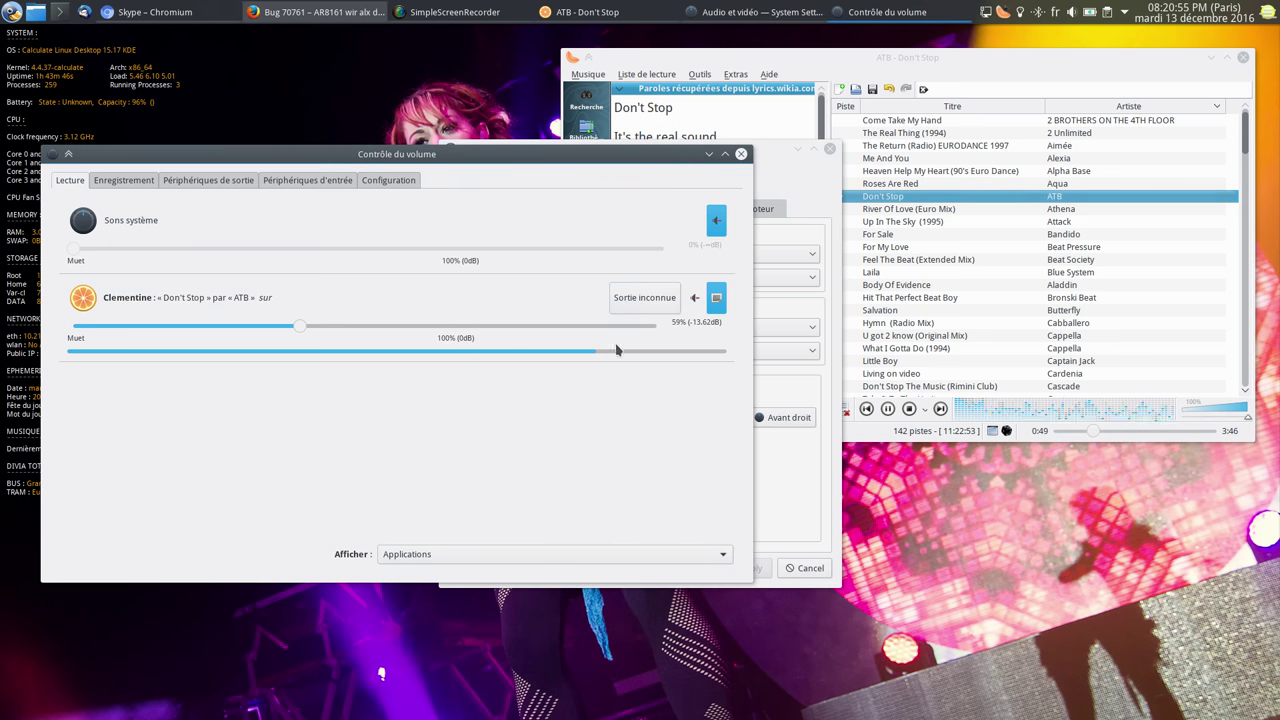
pyautogui.click(741, 153)
pyautogui.moveTo(725, 705)
pyautogui.click(446, 705)
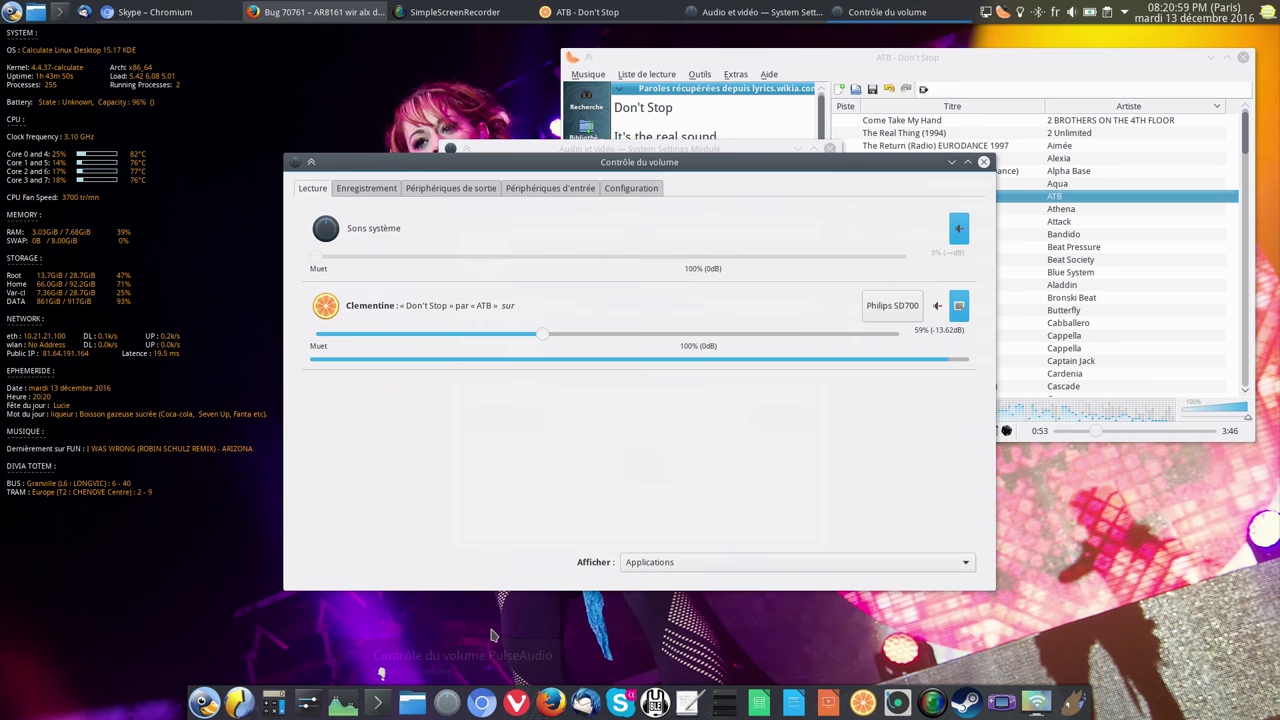
pyautogui.moveTo(496, 146); pyautogui.dragTo(496, 146)
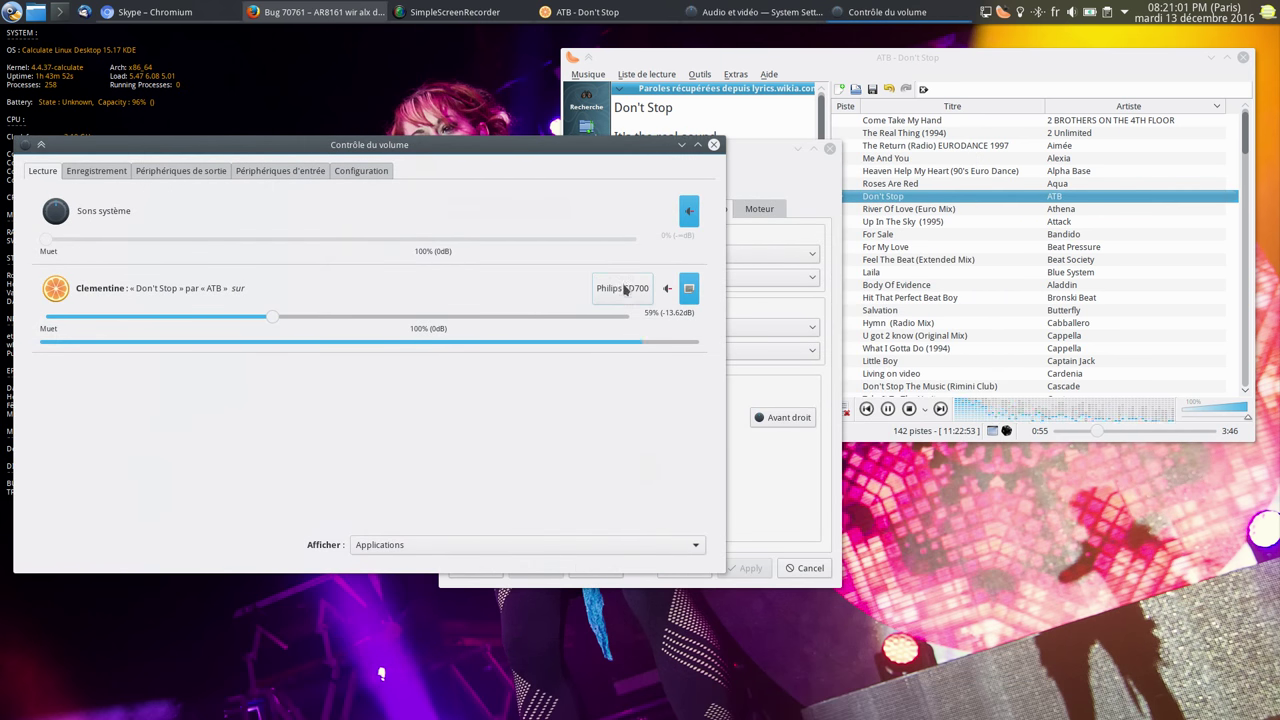
# - Skip "Don't Stop" to near its end, check the following track's output device, and close the volume control
pyautogui.click(1204, 433)
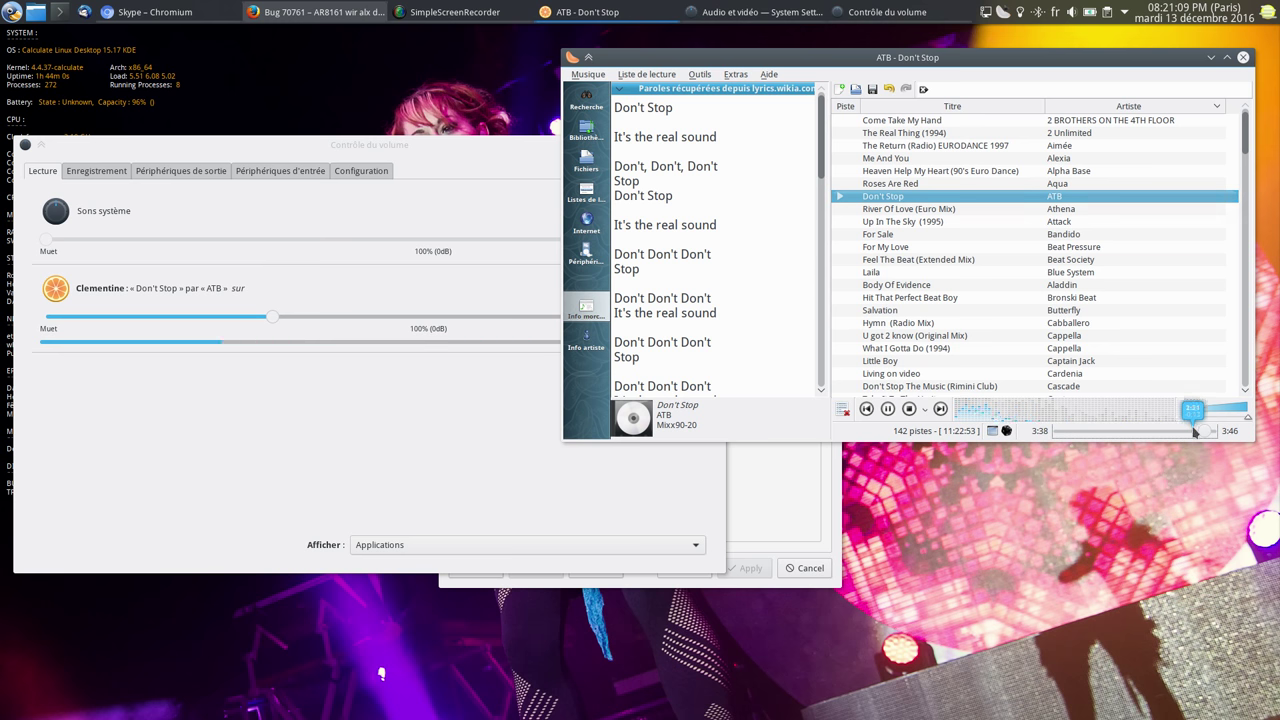
pyautogui.click(369, 148)
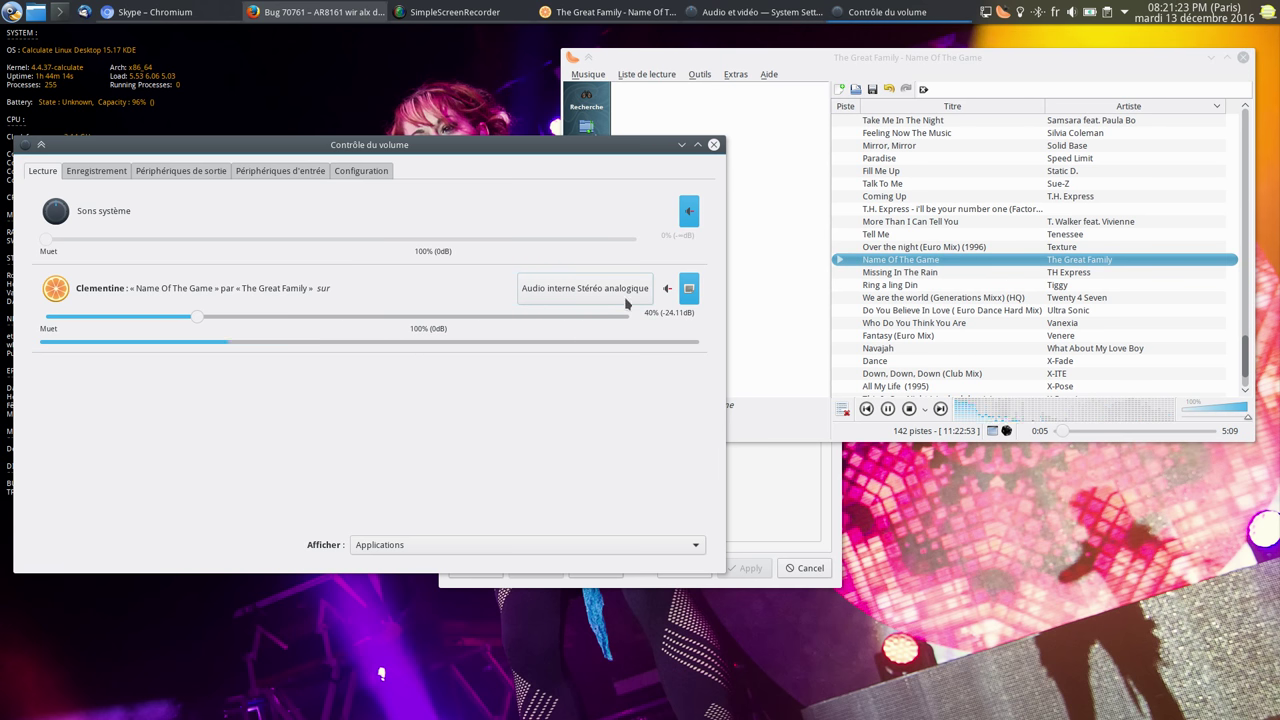
pyautogui.click(713, 144)
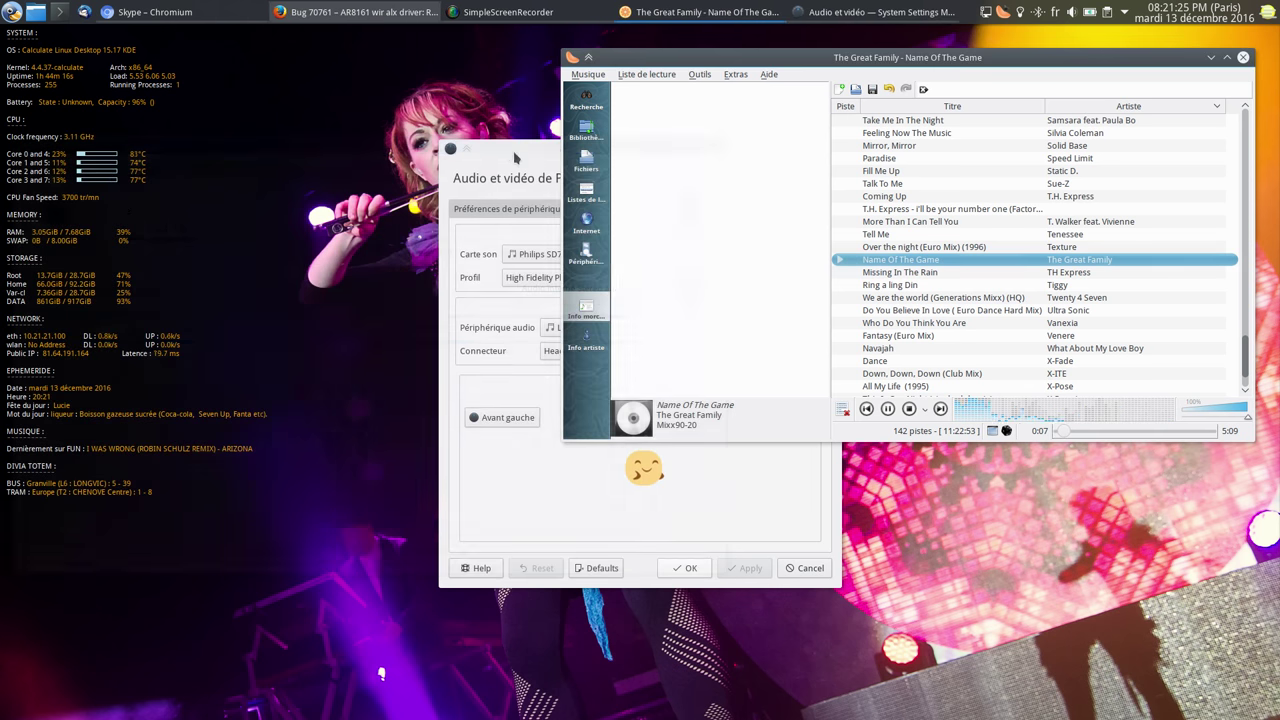
# - Move the audio settings aside, set the Audio interne sound card's profile to Éteint, and apply it
pyautogui.moveTo(513, 150); pyautogui.dragTo(282, 150)
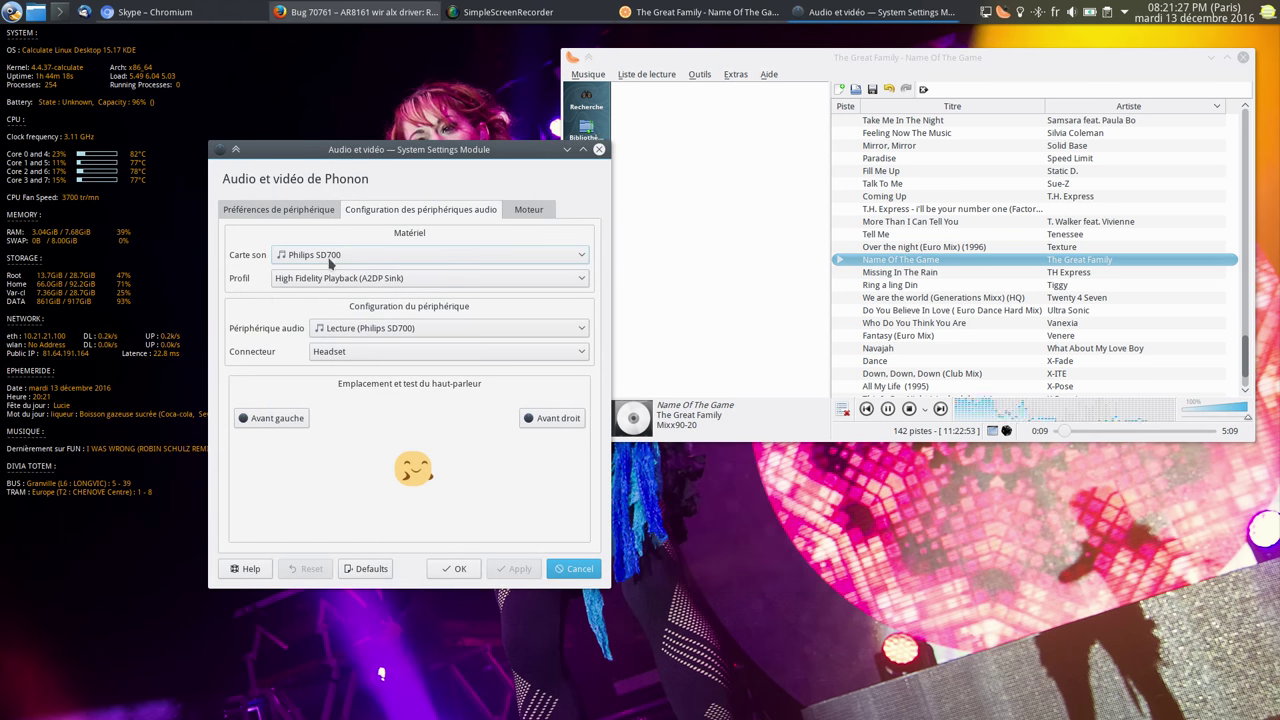
pyautogui.click(331, 256)
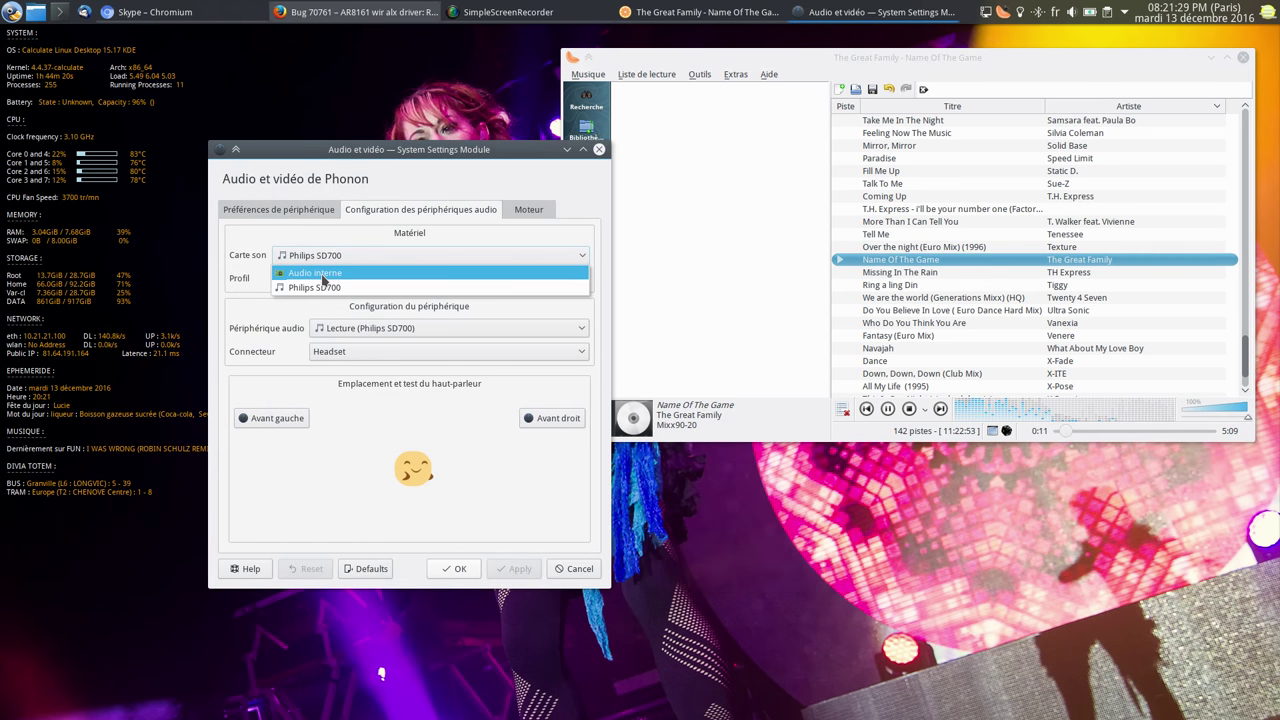
pyautogui.click(322, 273)
pyautogui.click(322, 279)
pyautogui.click(311, 422)
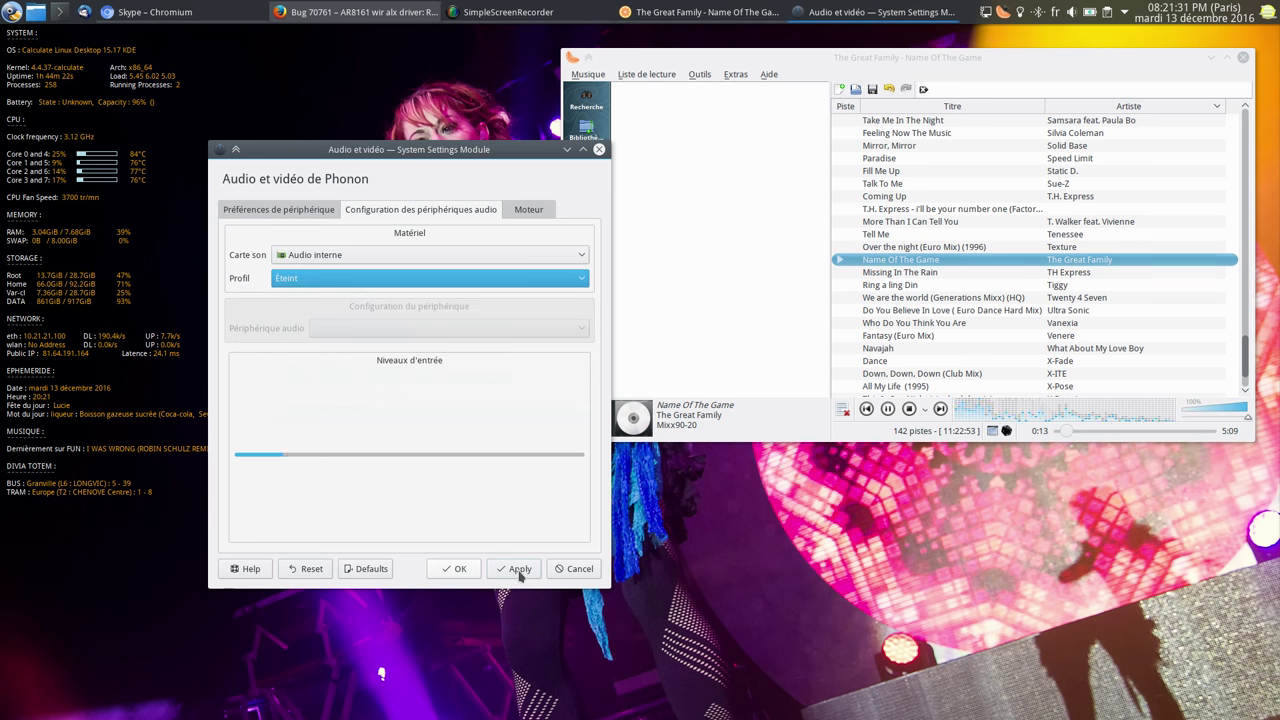
pyautogui.click(519, 569)
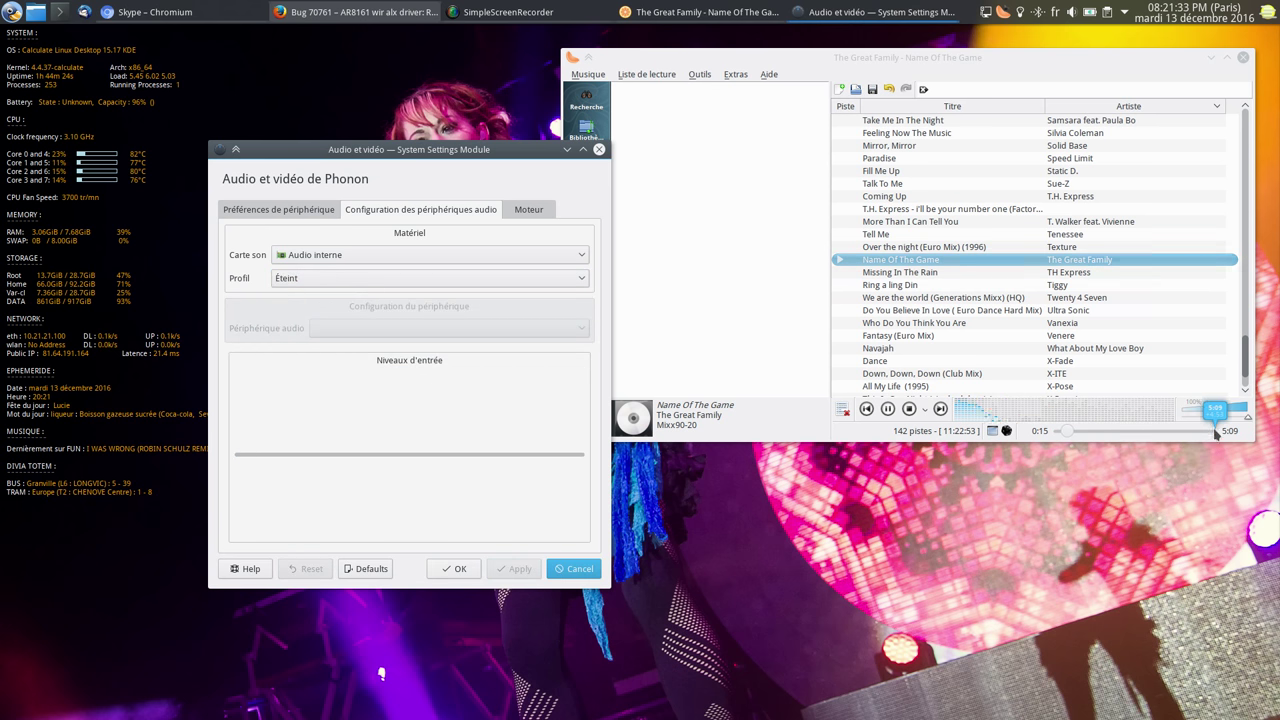
# - Check Clementine's stream in the volume control, close that window, and skip "Name Of The Game" to near its end
pyautogui.moveTo(640, 718)
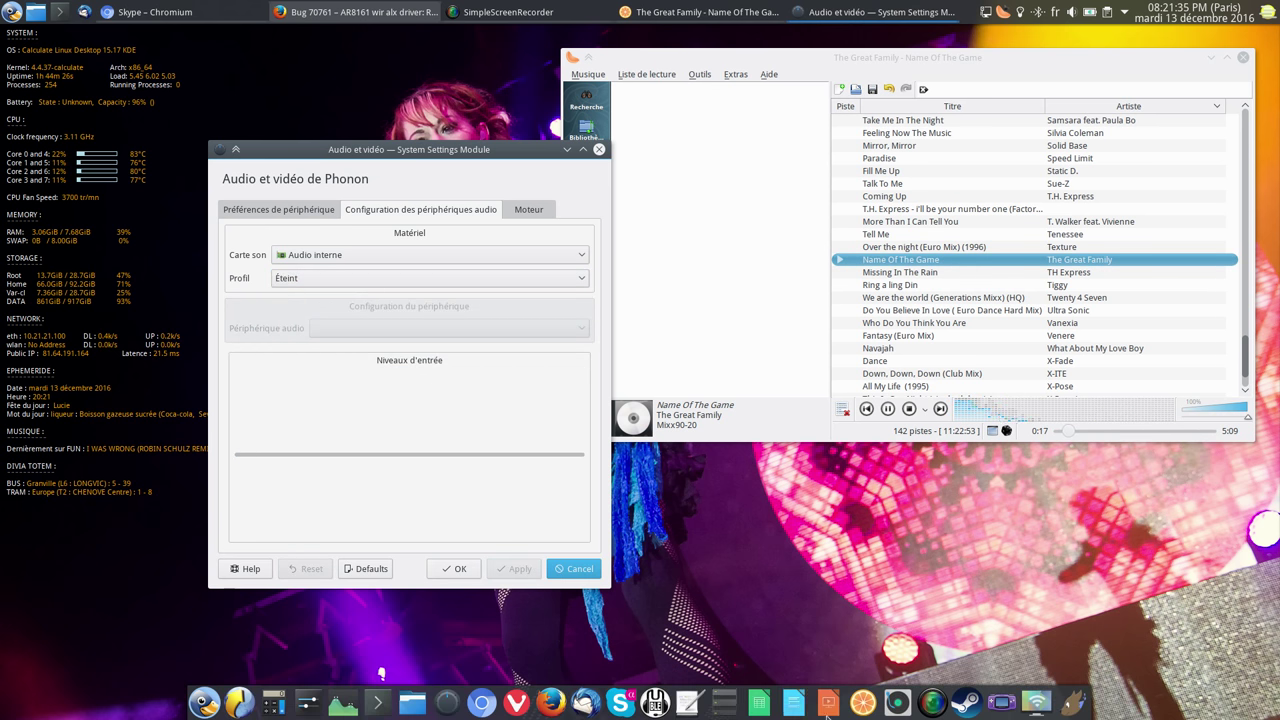
pyautogui.click(448, 704)
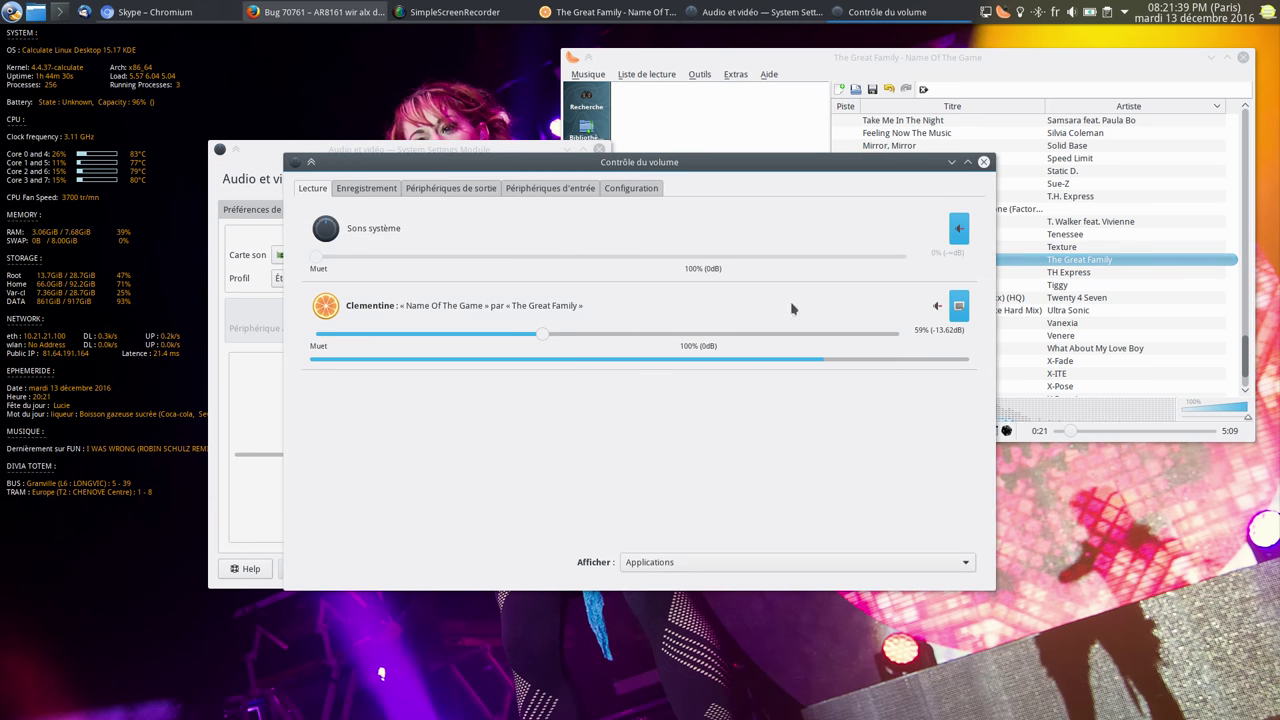
pyautogui.click(983, 161)
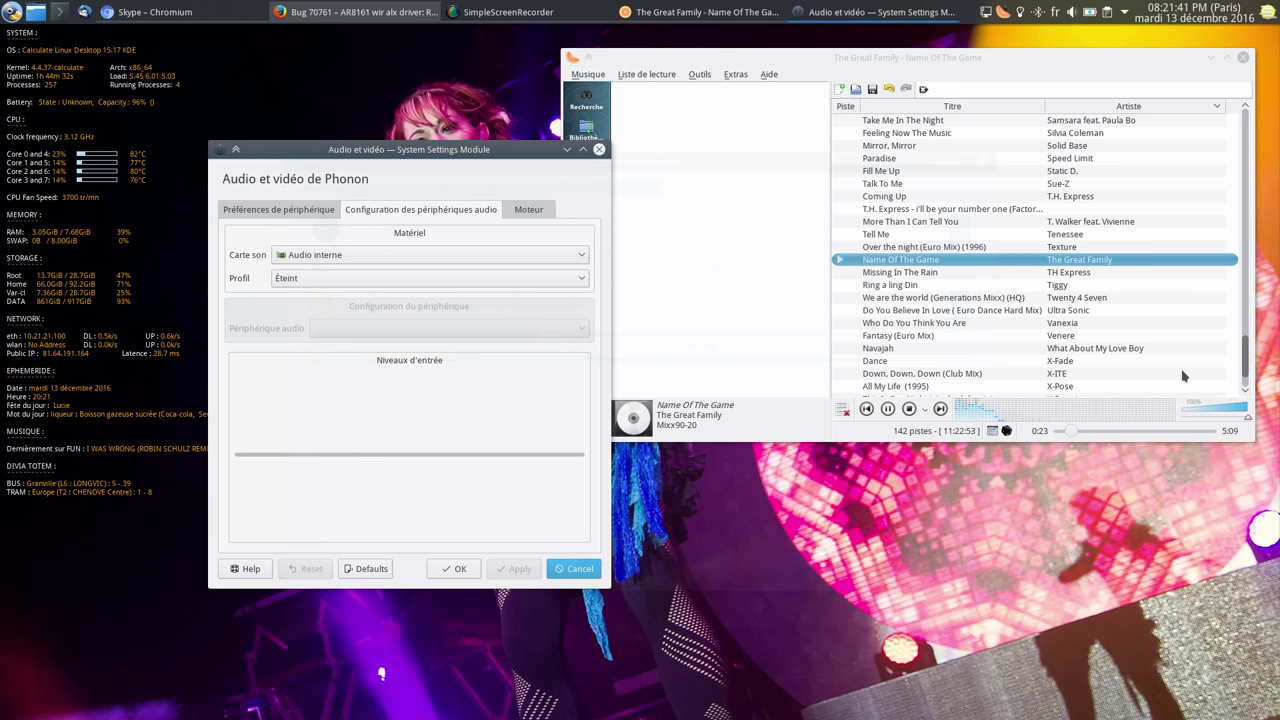
pyautogui.click(1206, 431)
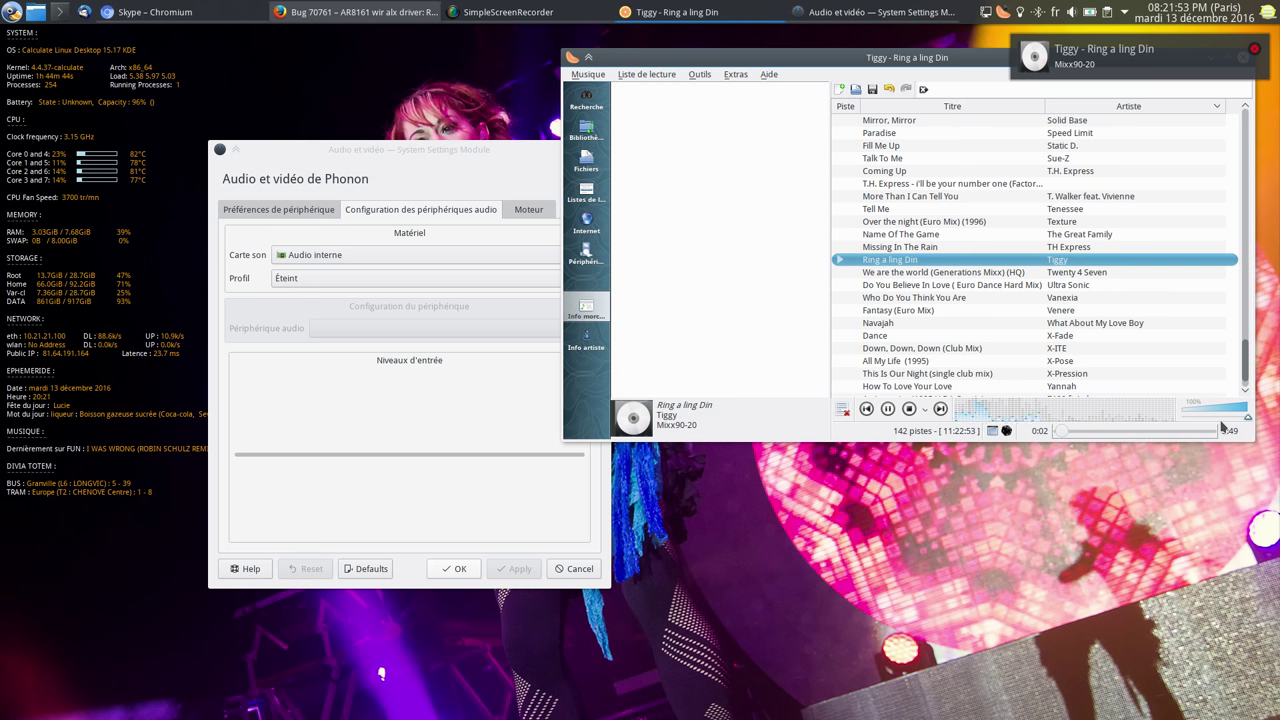
# - Set the Audio interne sound card's profile to Duplex stéréo analogique
pyautogui.click(348, 256)
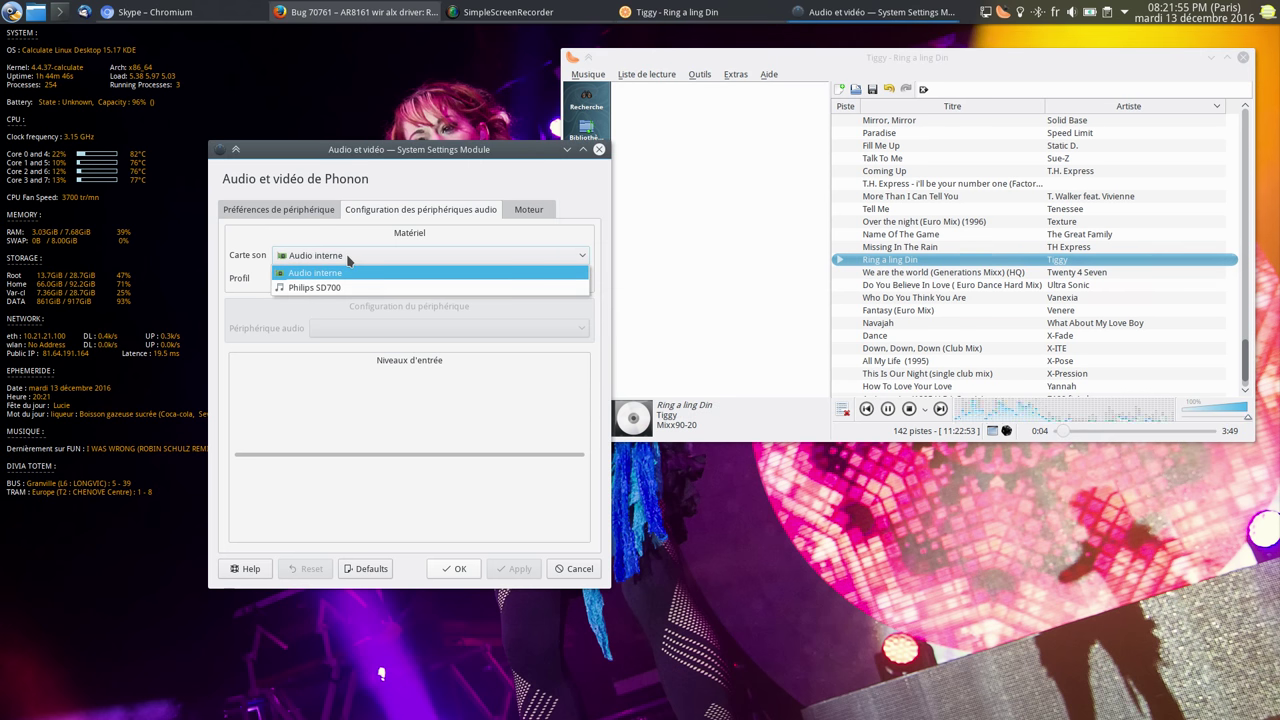
pyautogui.click(348, 272)
pyautogui.click(350, 279)
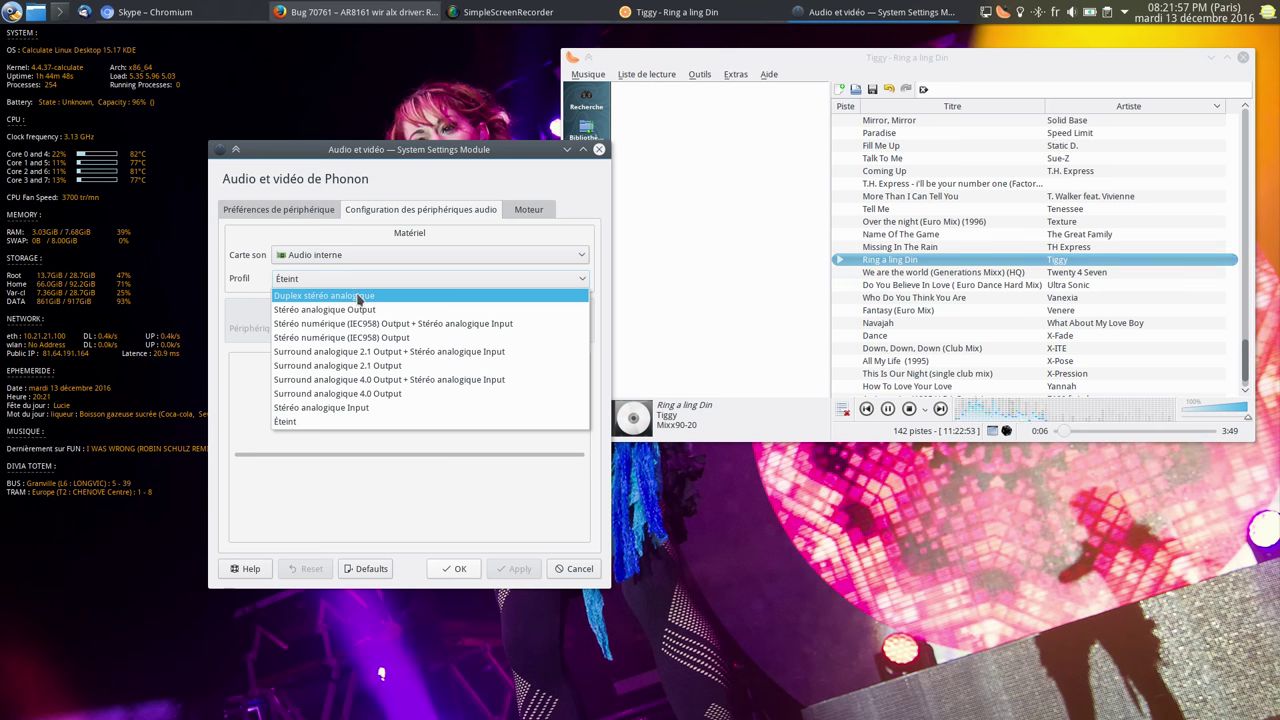
pyautogui.click(358, 297)
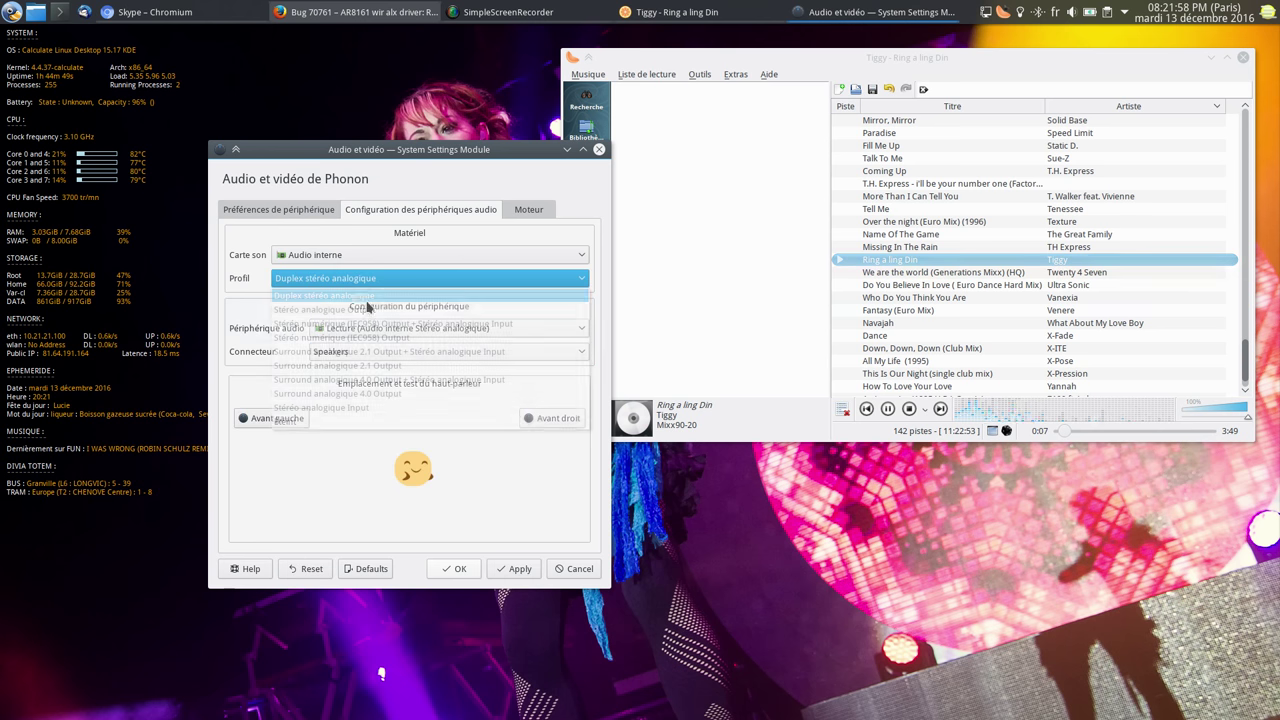
# - Move Philips SD700 to the top of the Music playback device preferences and apply the order
pyautogui.click(309, 213)
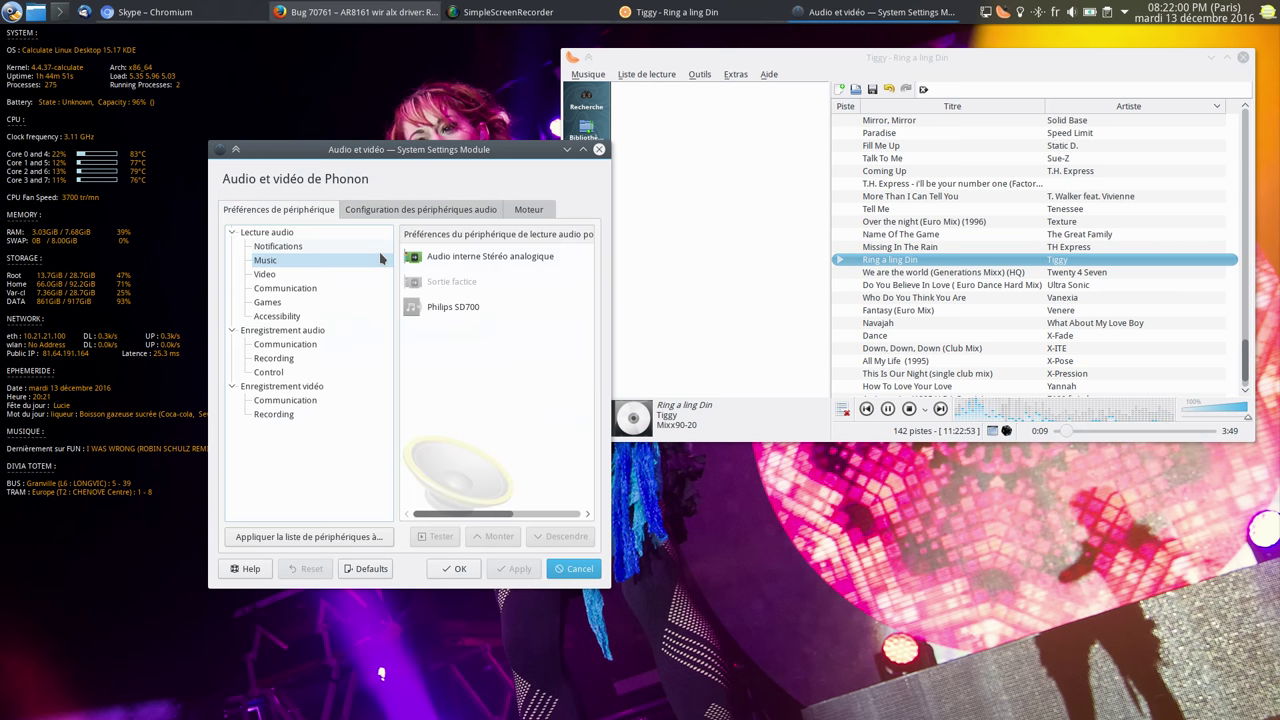
pyautogui.click(456, 311)
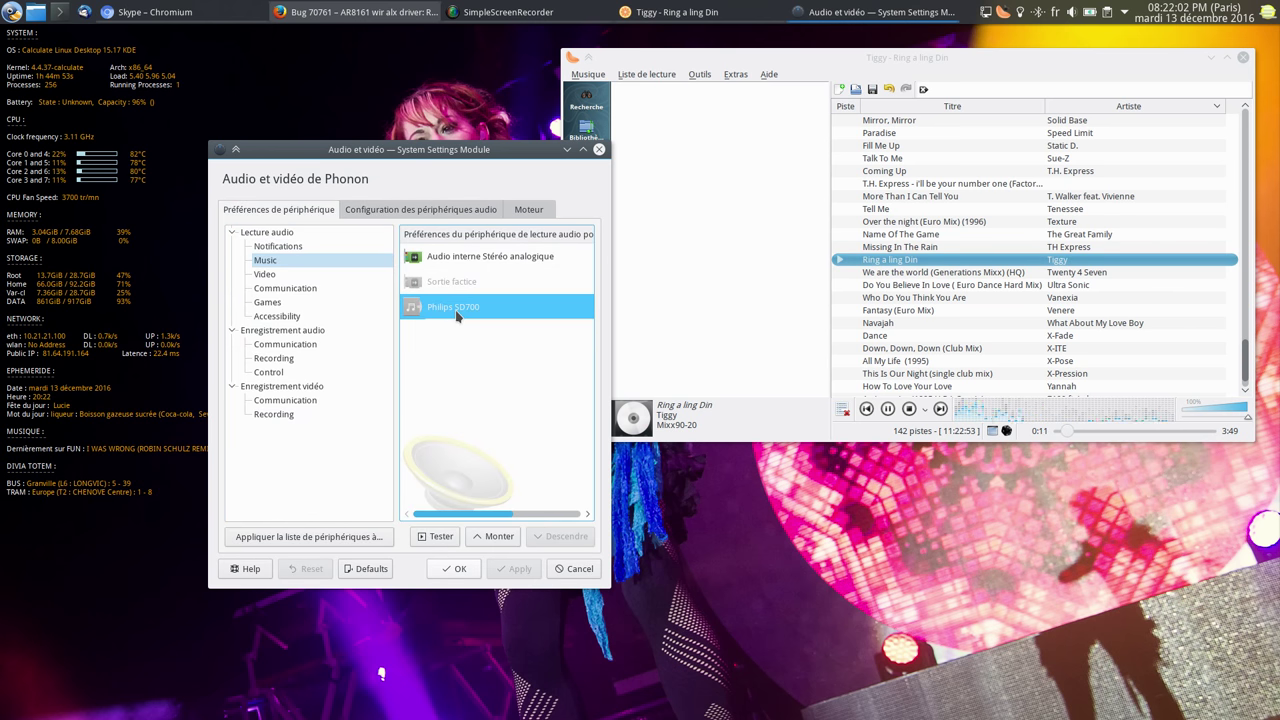
pyautogui.click(492, 540)
pyautogui.click(494, 539)
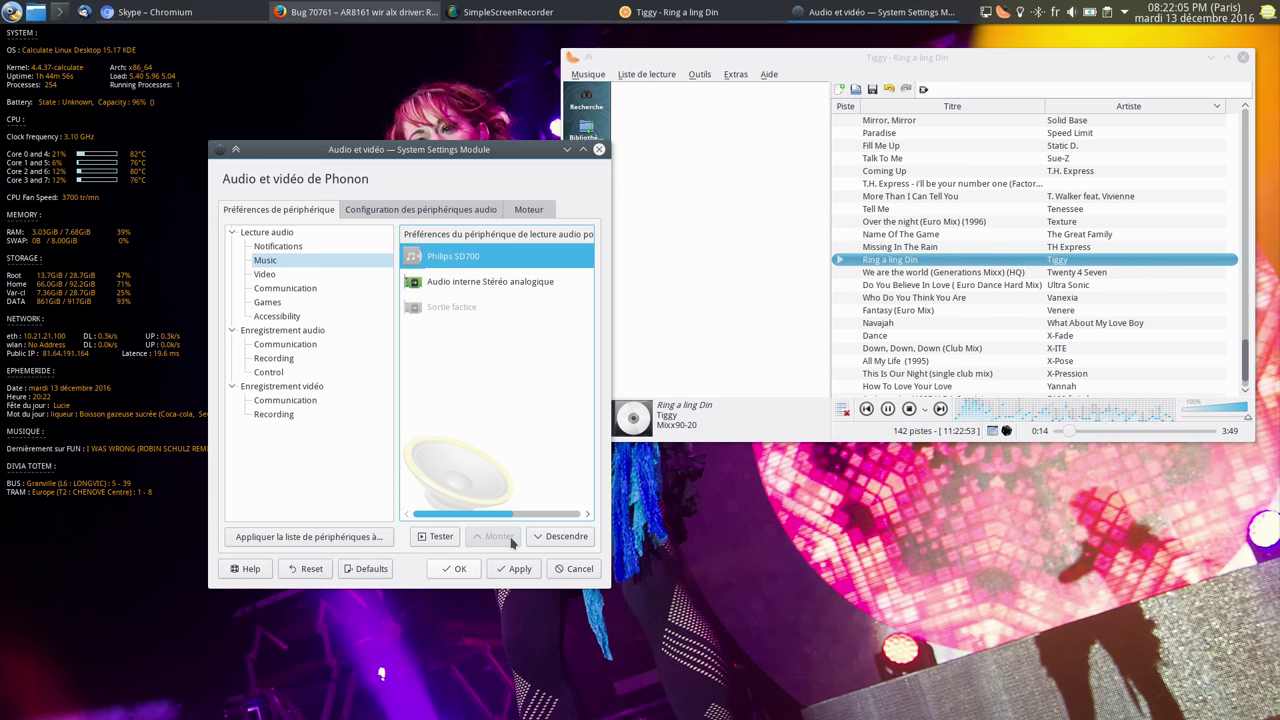
pyautogui.click(565, 538)
pyautogui.click(566, 538)
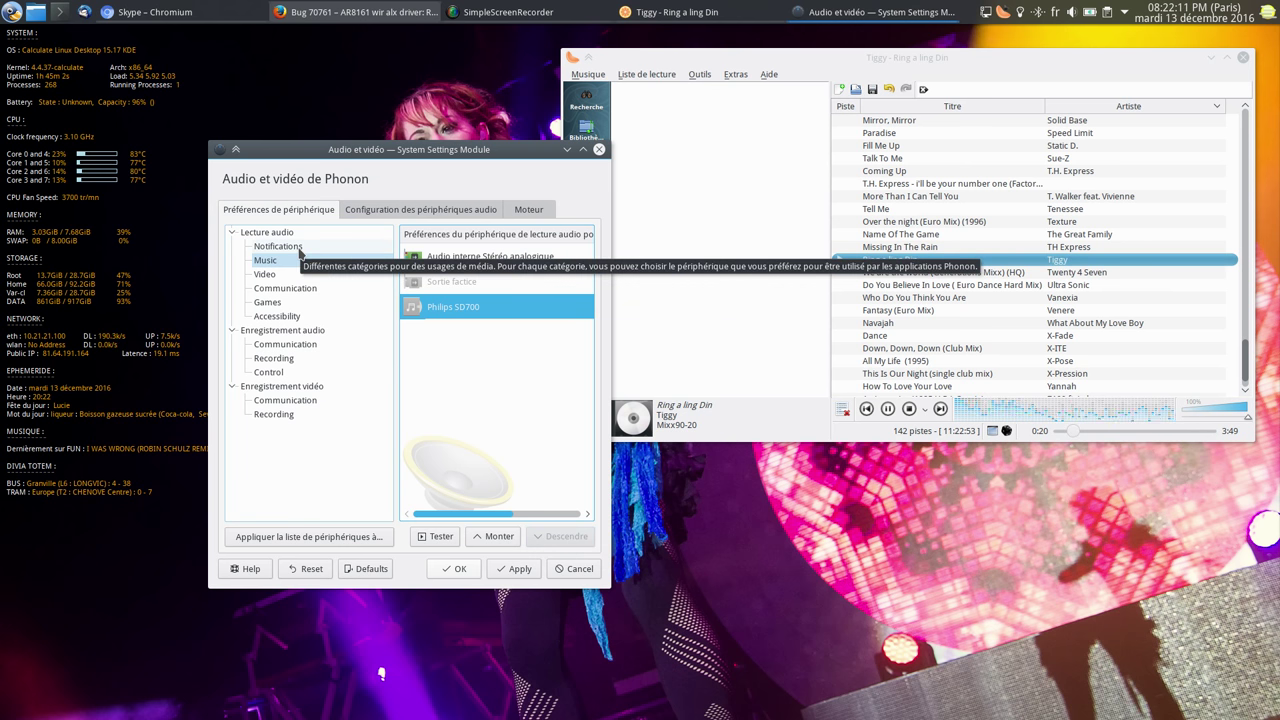
pyautogui.click(492, 537)
pyautogui.click(492, 537)
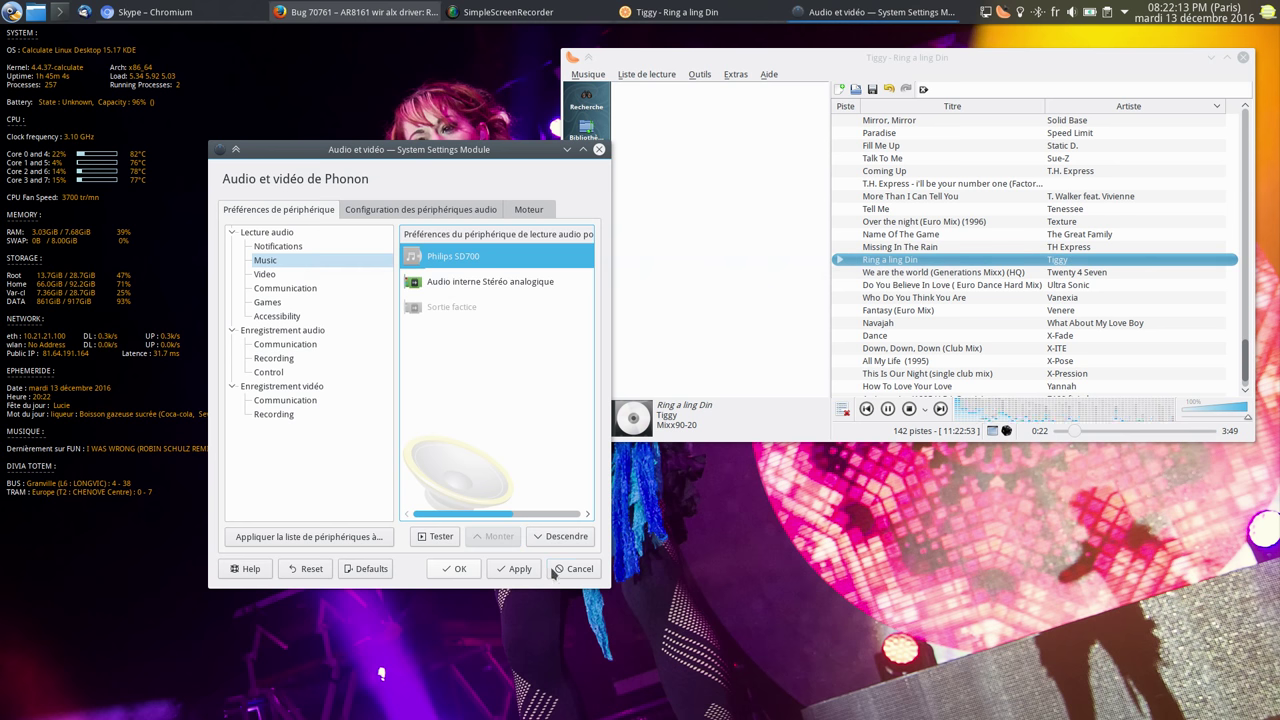
pyautogui.click(503, 570)
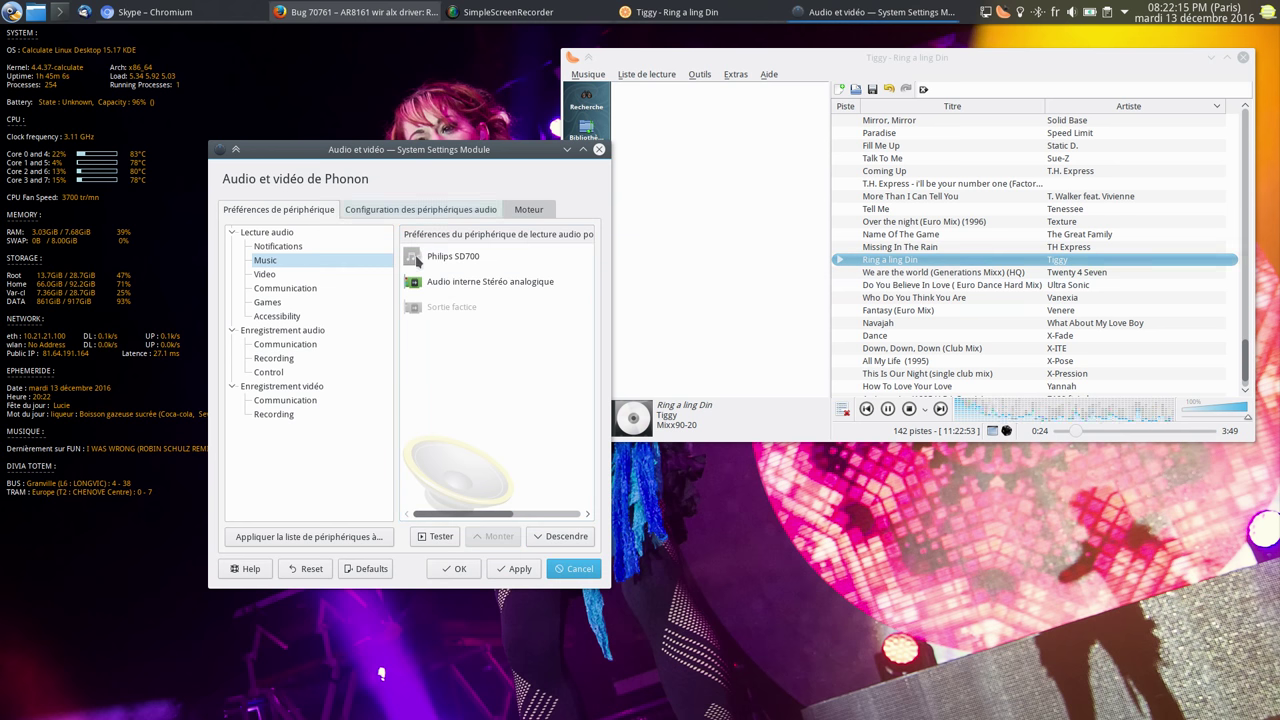
# - Check the hardware configuration of the Philips SD700 sound card, then return to the Audio interne card
pyautogui.click(418, 209)
pyautogui.click(327, 260)
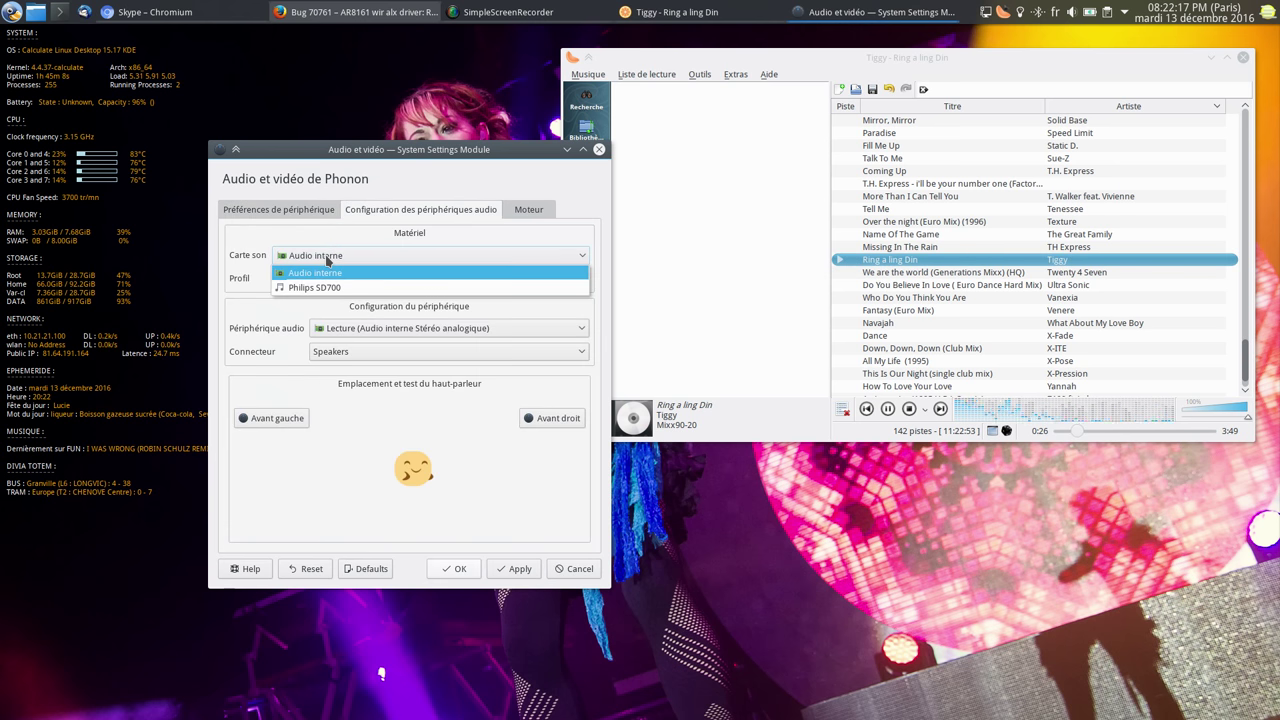
pyautogui.click(328, 262)
pyautogui.click(329, 263)
pyautogui.click(320, 286)
pyautogui.click(330, 263)
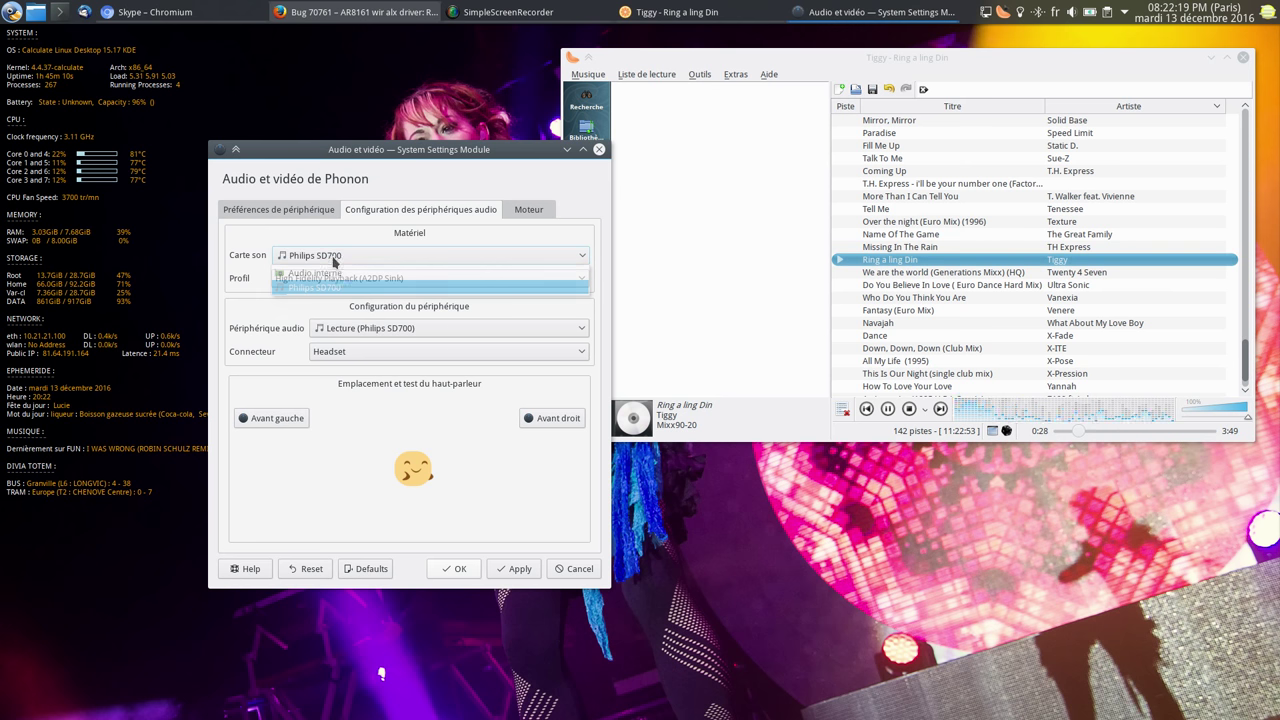
pyautogui.click(327, 271)
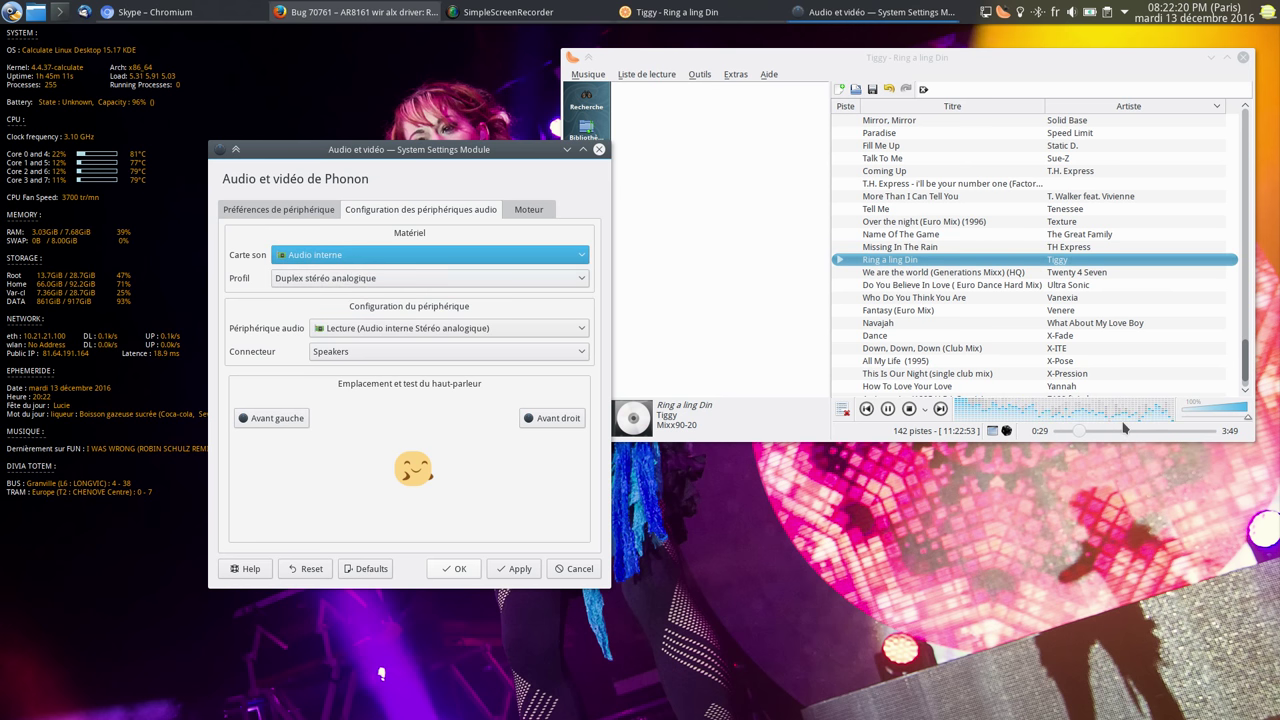
# - Skip "Ring a ling Din" to near its end and open the volume control beside Clementine
pyautogui.click(1197, 430)
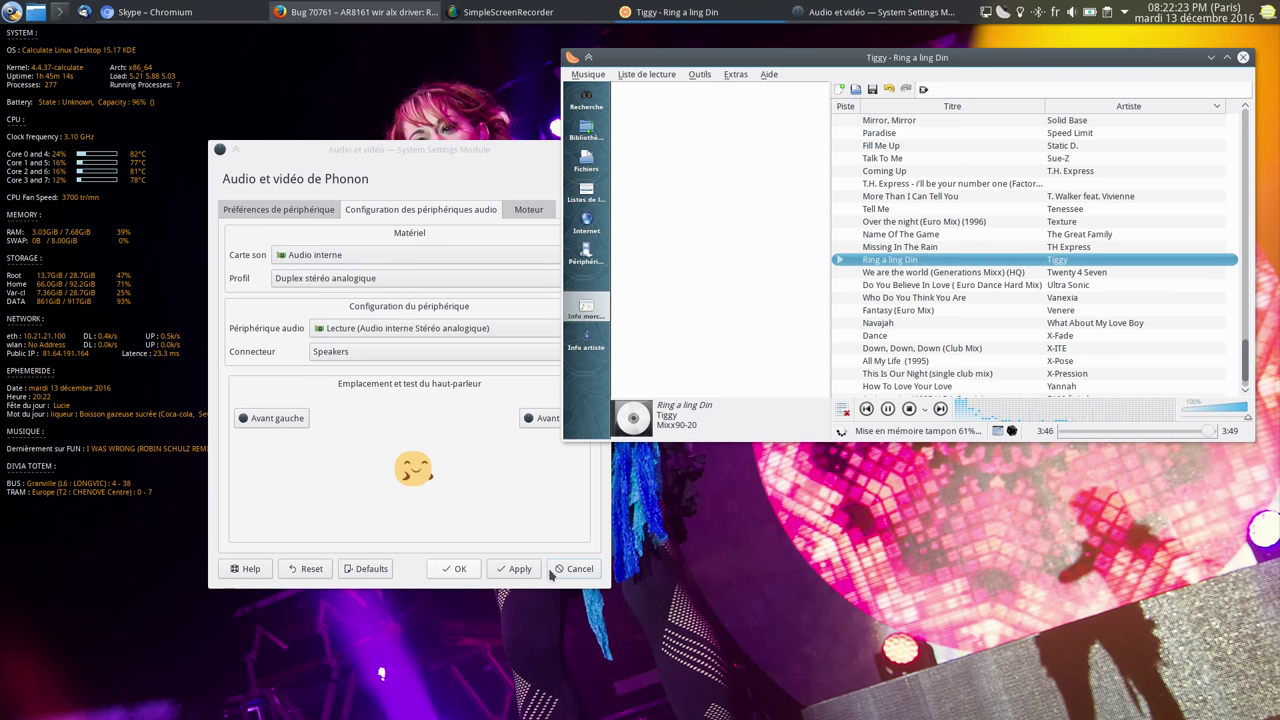
pyautogui.click(447, 703)
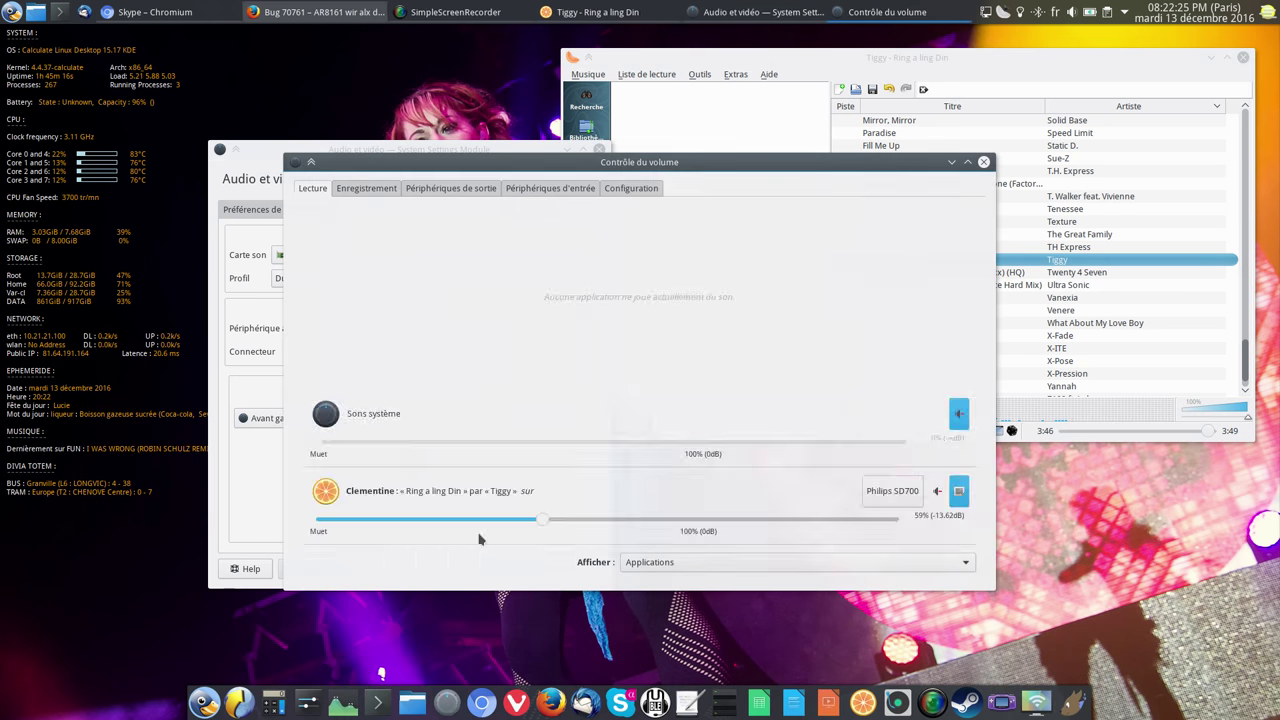
pyautogui.moveTo(612, 165); pyautogui.dragTo(365, 146)
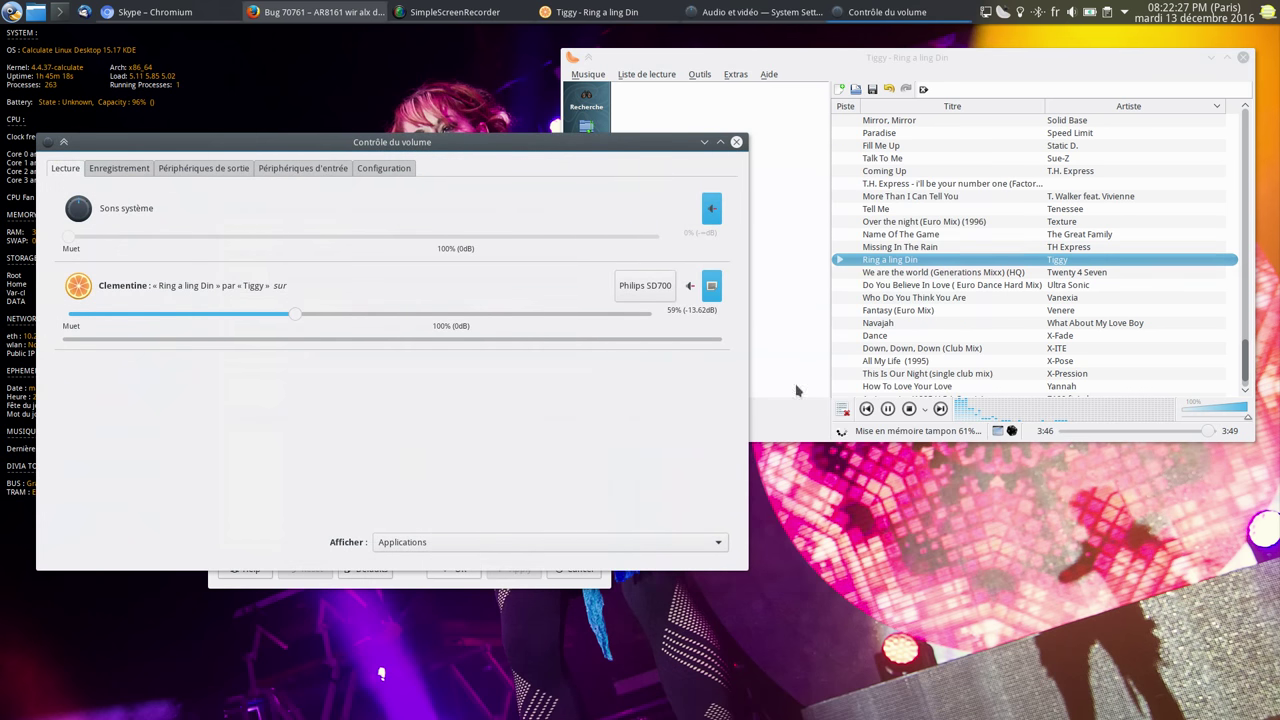
# - Skip "Face To Face (Hard Tribe Remix)" to near its end, check the following track's output device, and close the volume control
pyautogui.click(941, 409)
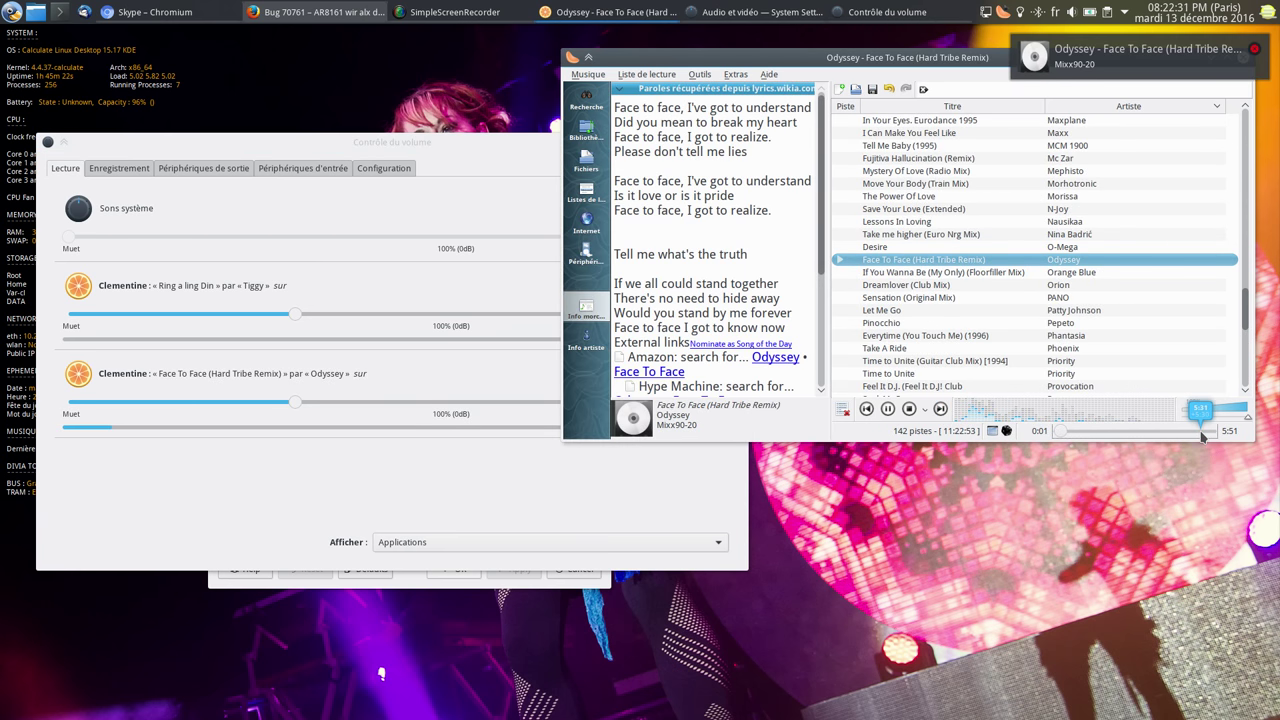
pyautogui.click(1208, 431)
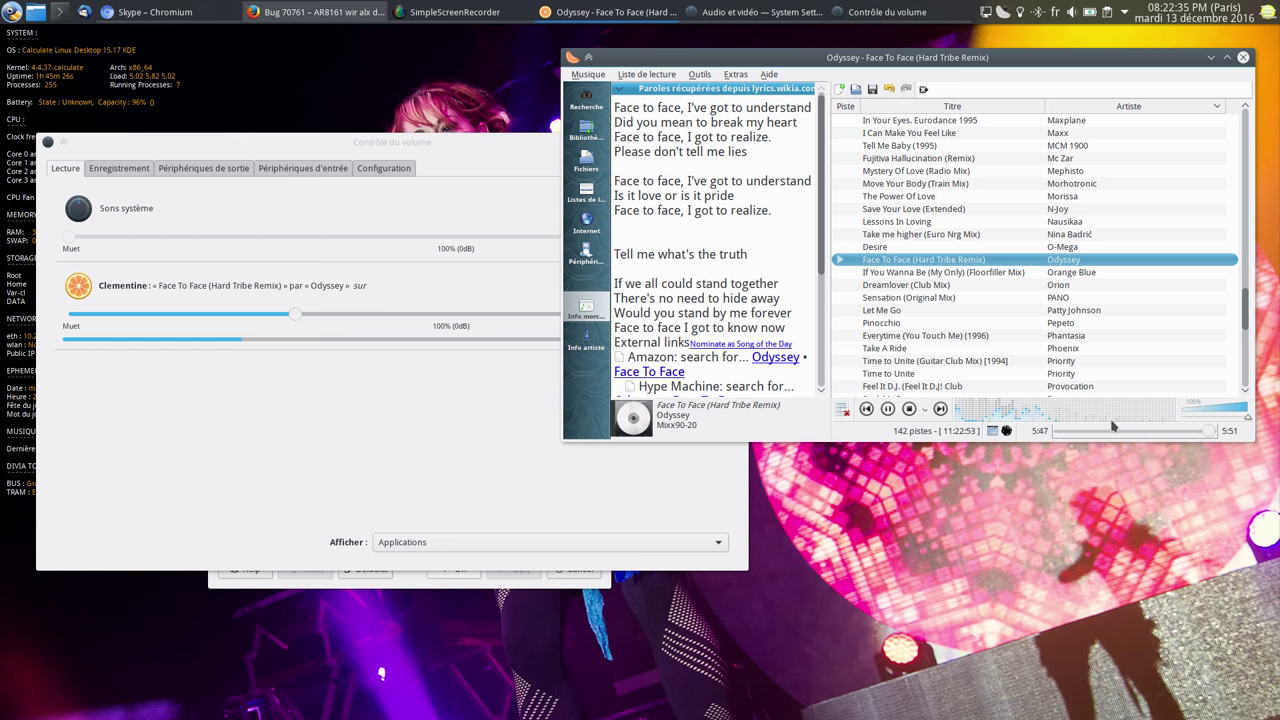
pyautogui.click(444, 142)
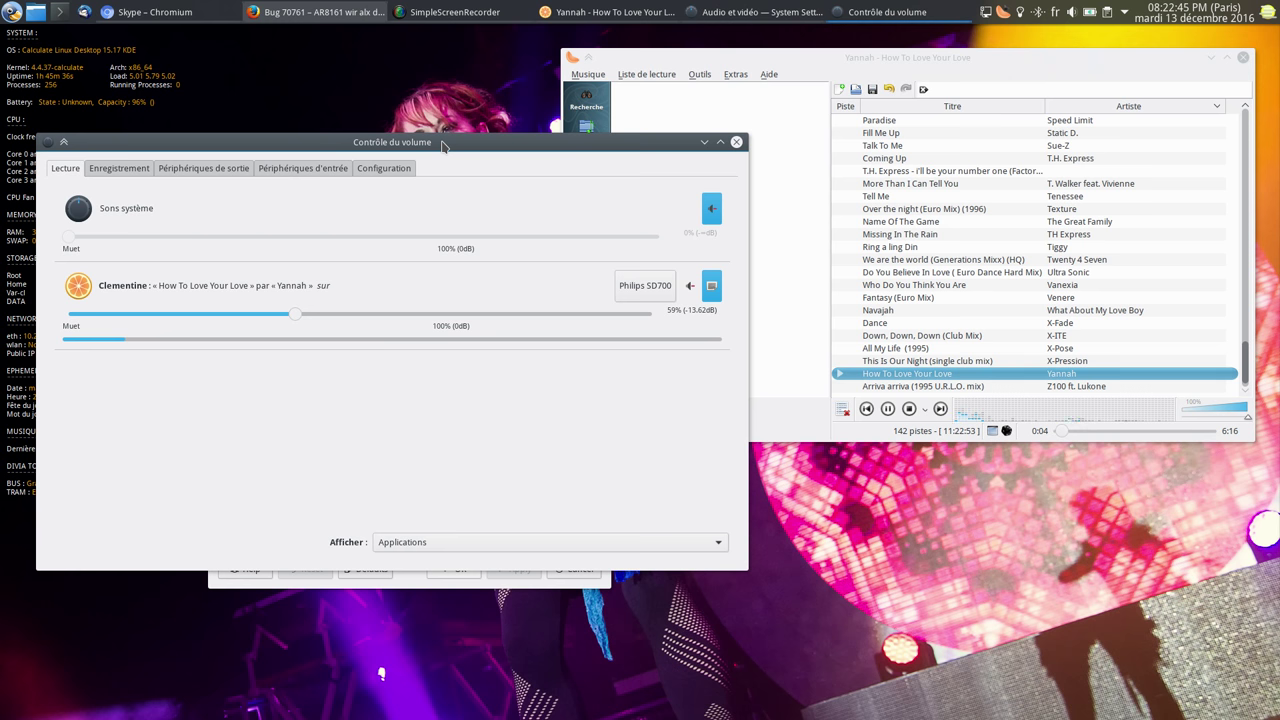
pyautogui.click(737, 143)
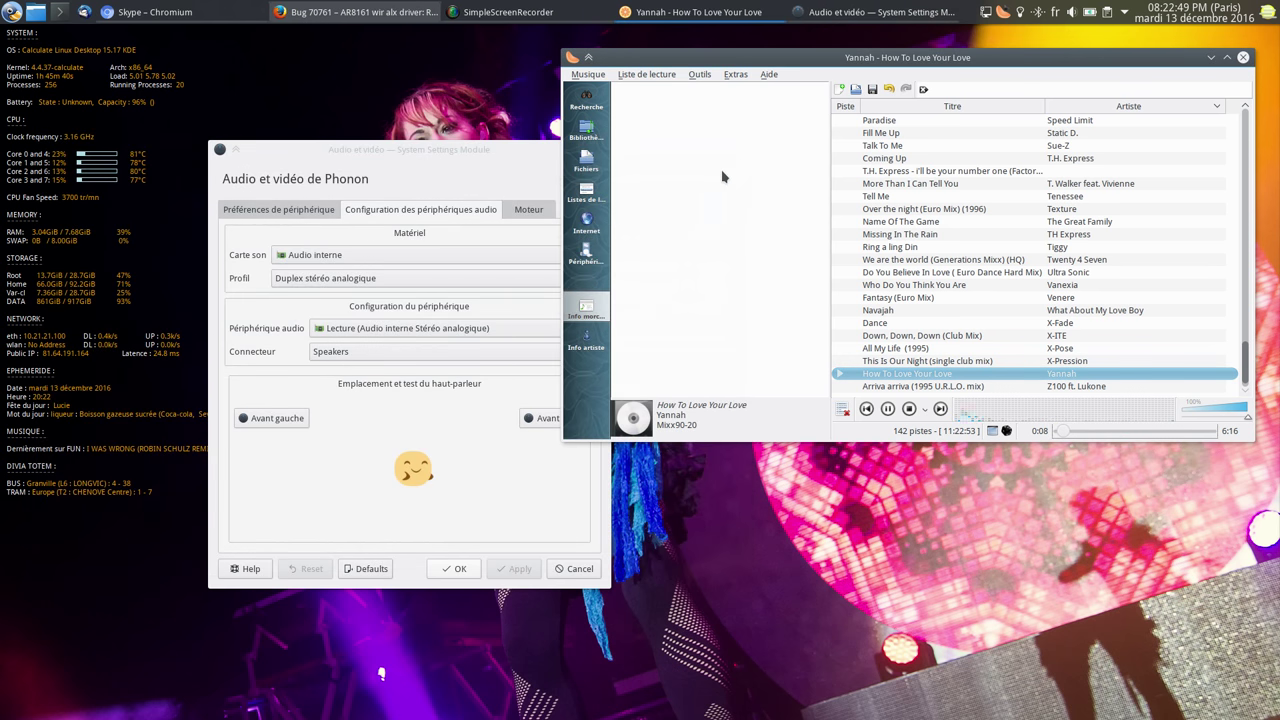
# - Move the audio settings aside and review the playback device preferences for Notifications and Video
pyautogui.moveTo(389, 155); pyautogui.dragTo(329, 147)
pyautogui.click(233, 203)
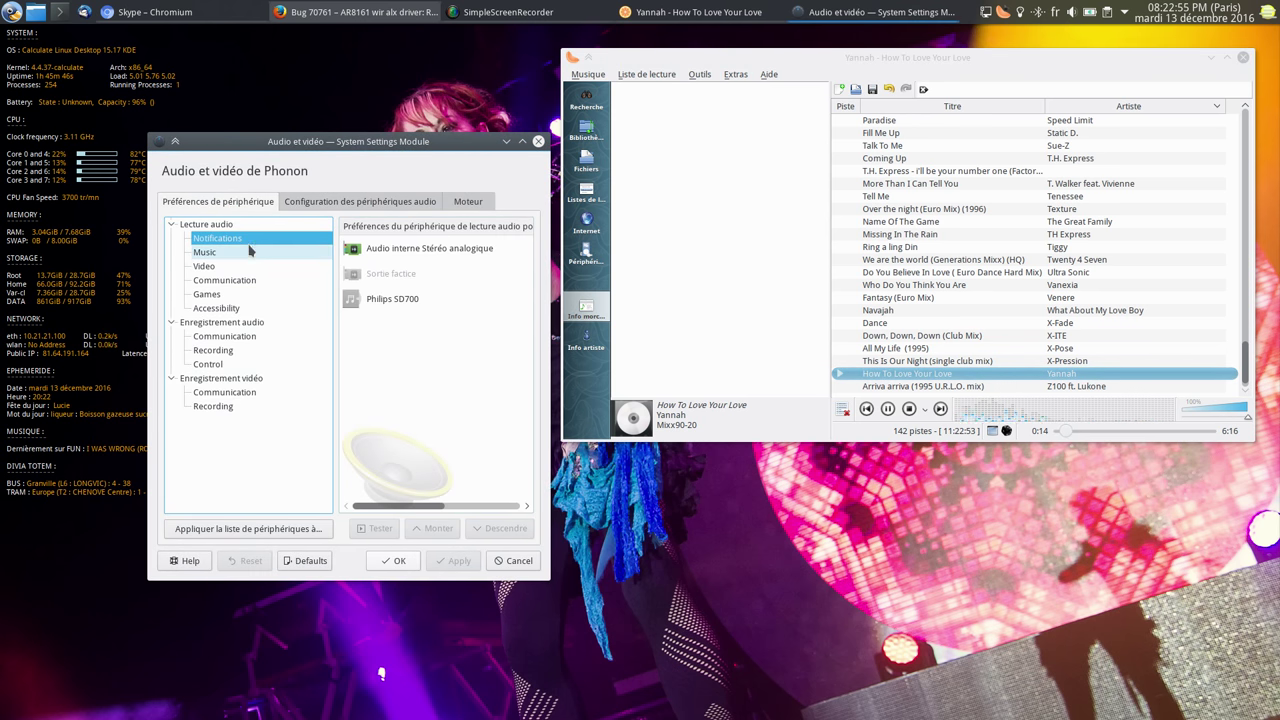
pyautogui.click(222, 238)
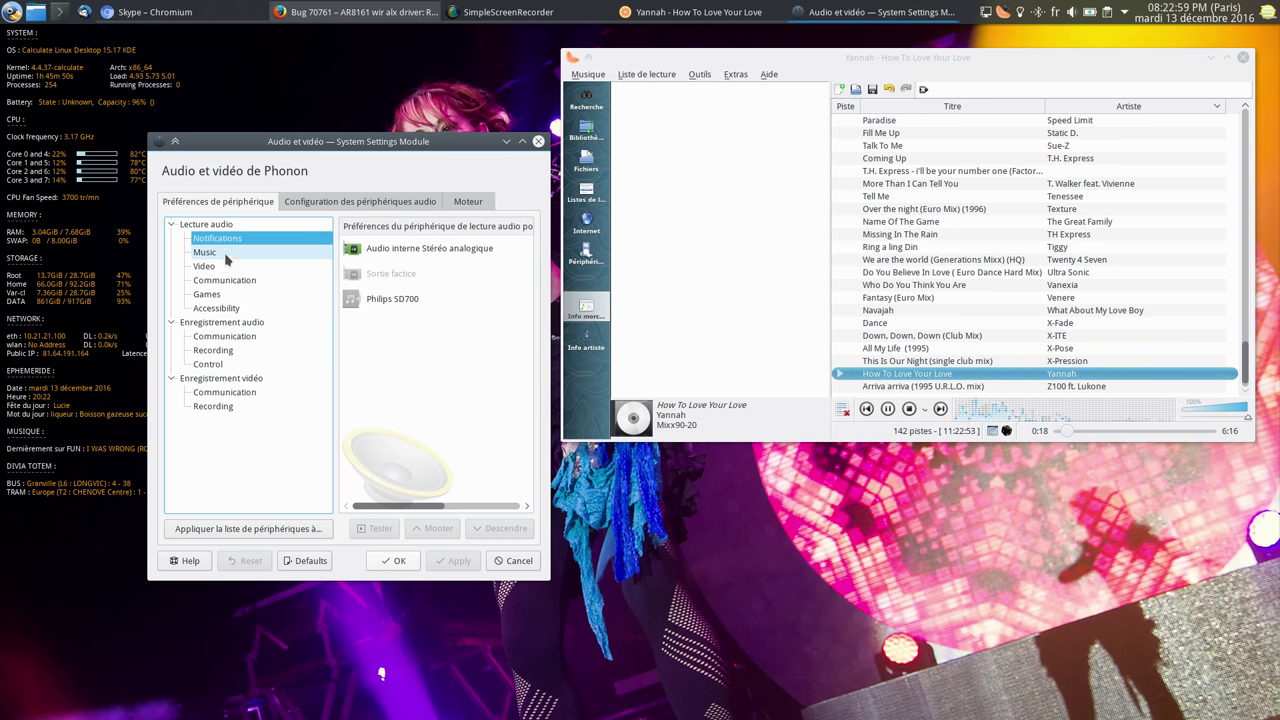
pyautogui.click(255, 266)
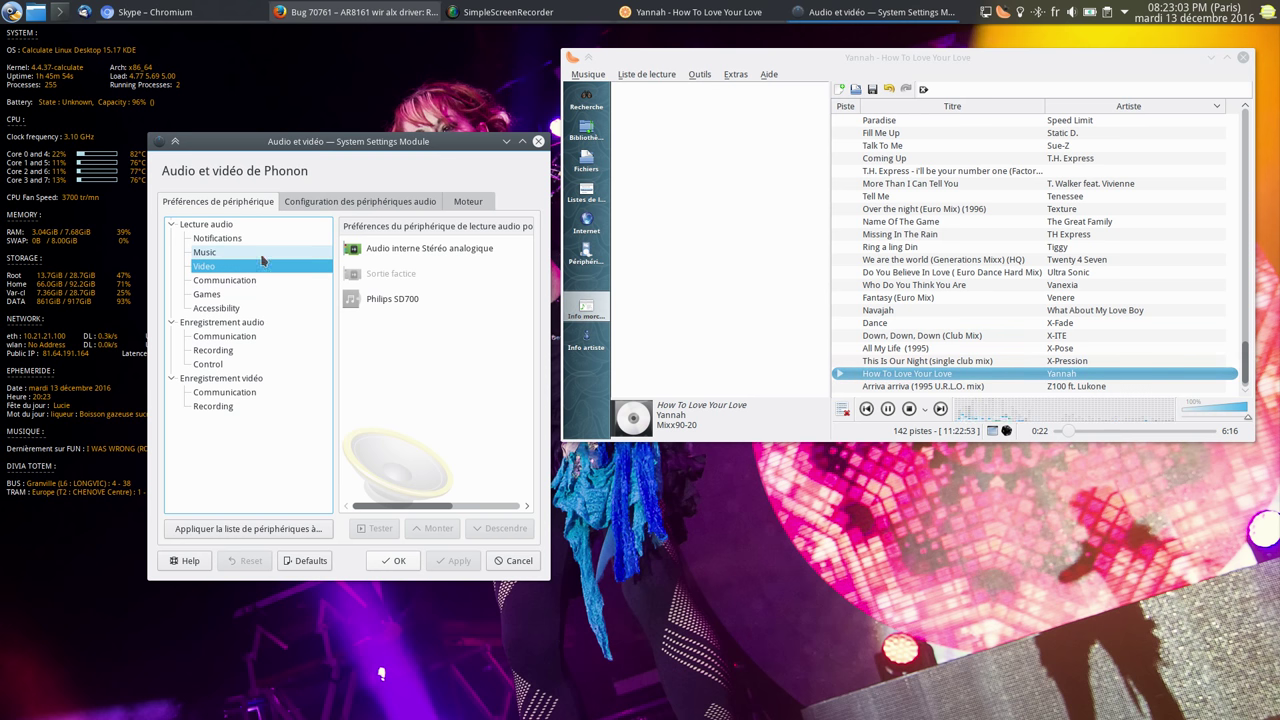
# - Copy the Music category's device order to other categories and apply the change
pyautogui.press('Up')
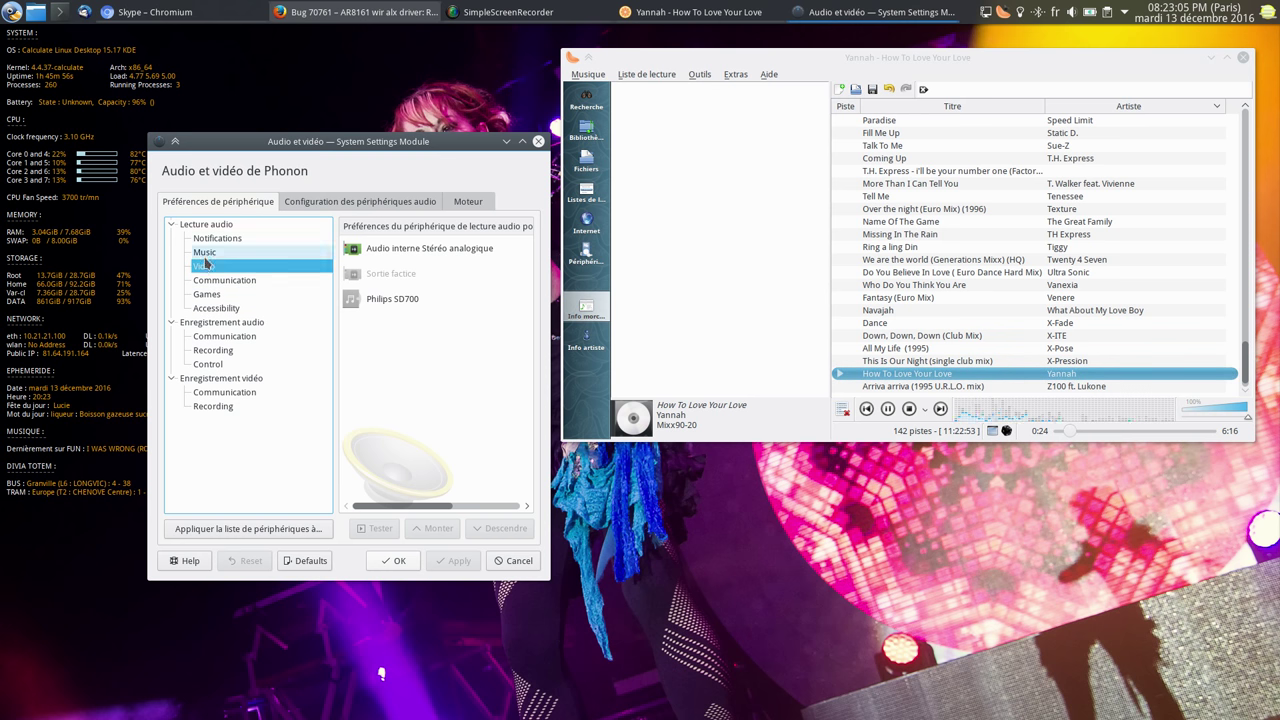
pyautogui.click(303, 532)
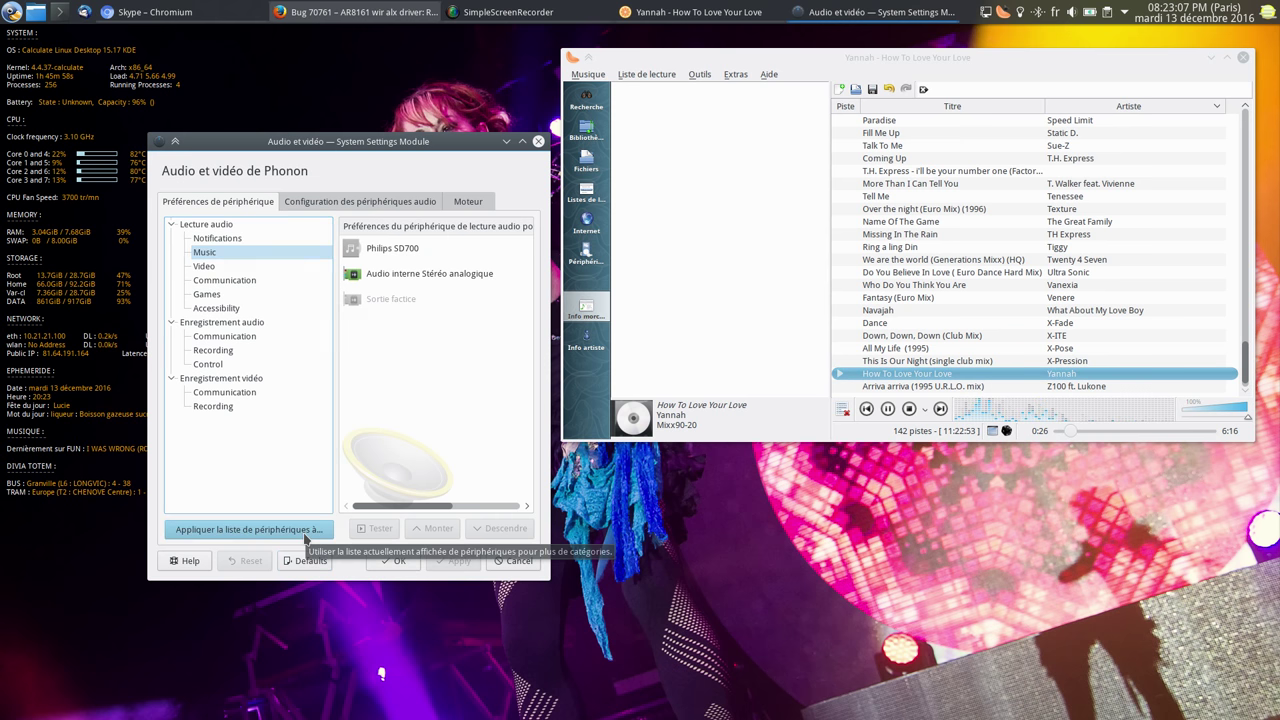
pyautogui.click(343, 428)
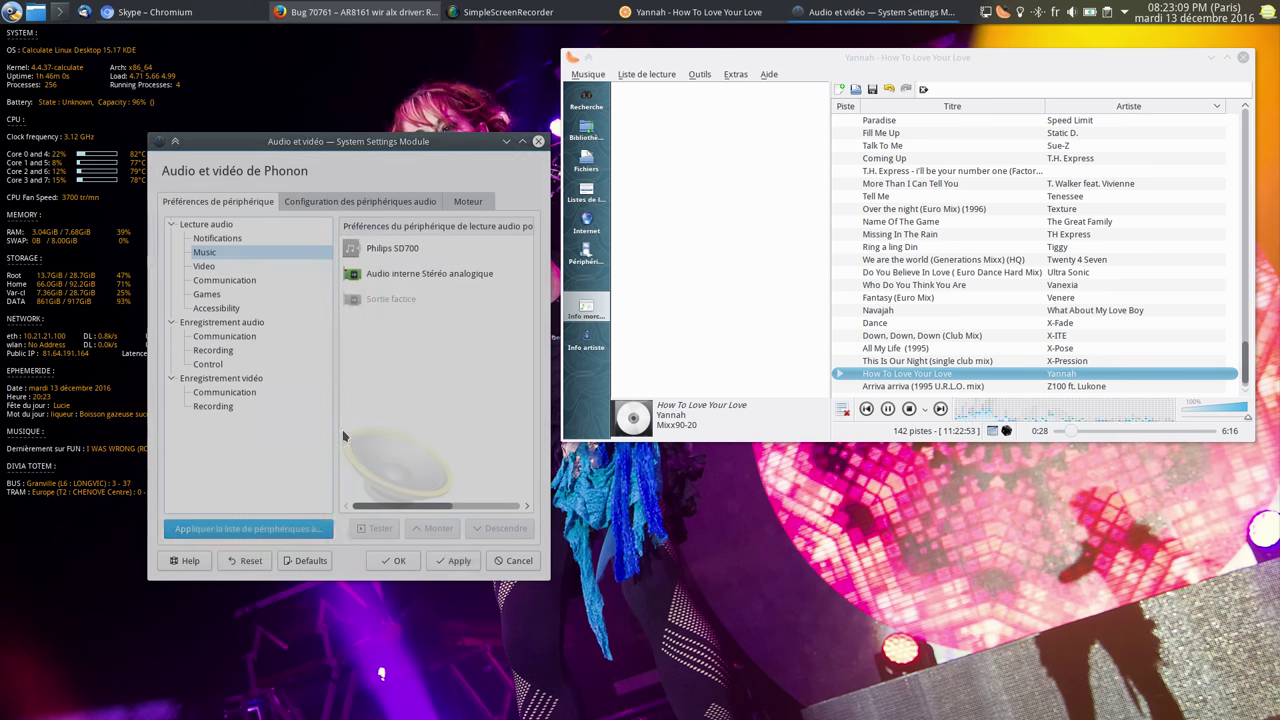
pyautogui.click(208, 266)
pyautogui.click(452, 562)
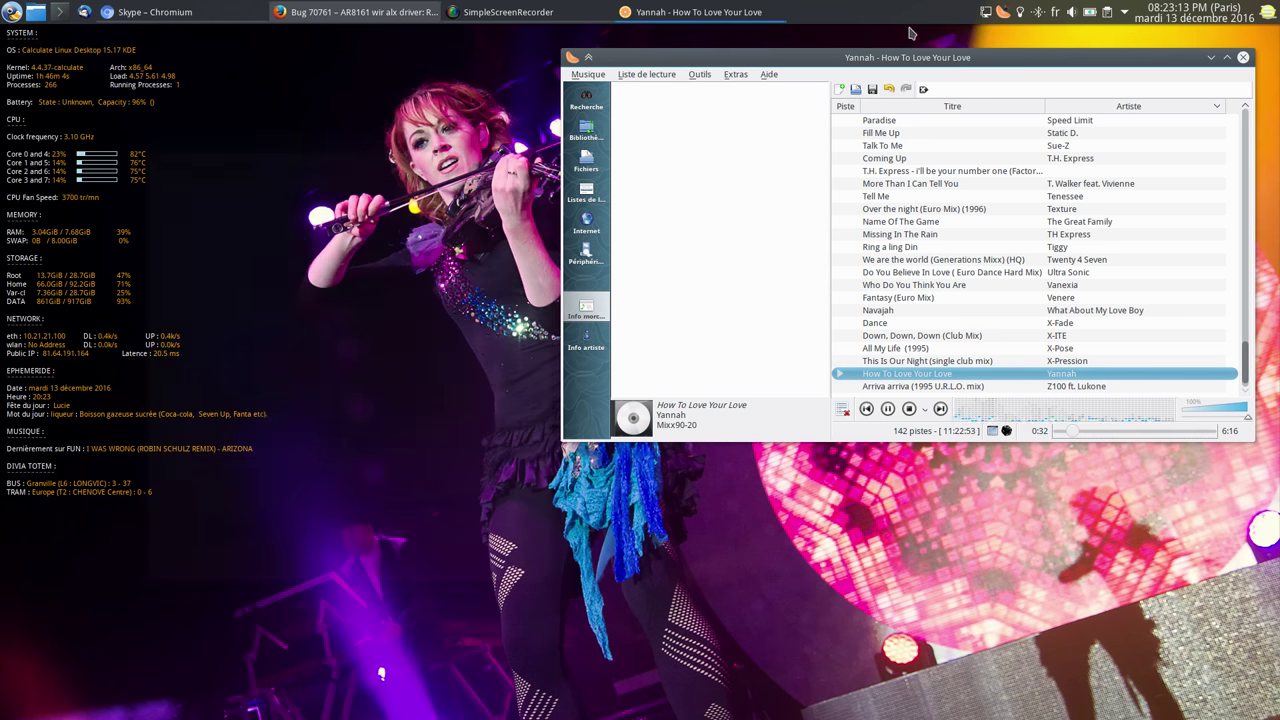
# - Move the Clementine window toward the middle of the desktop and disconnect the Philips SD700 Bluetooth device
pyautogui.moveTo(906, 57); pyautogui.dragTo(764, 84)
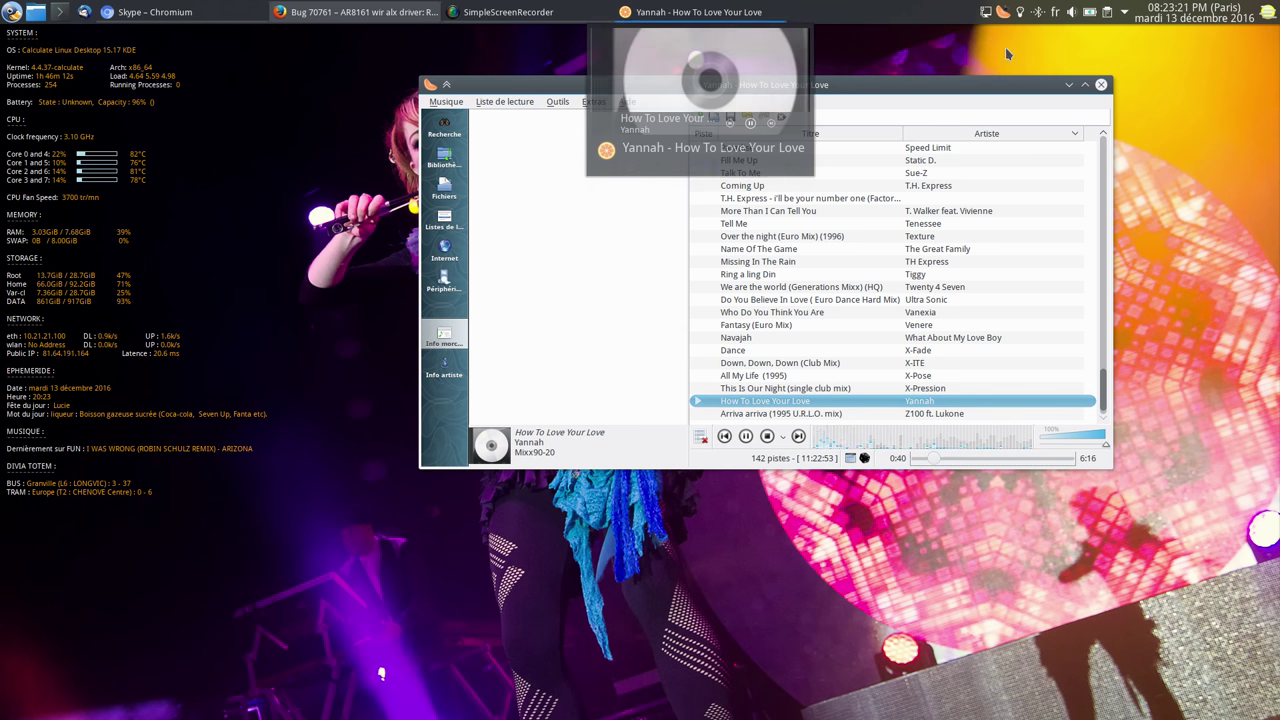
pyautogui.click(1037, 12)
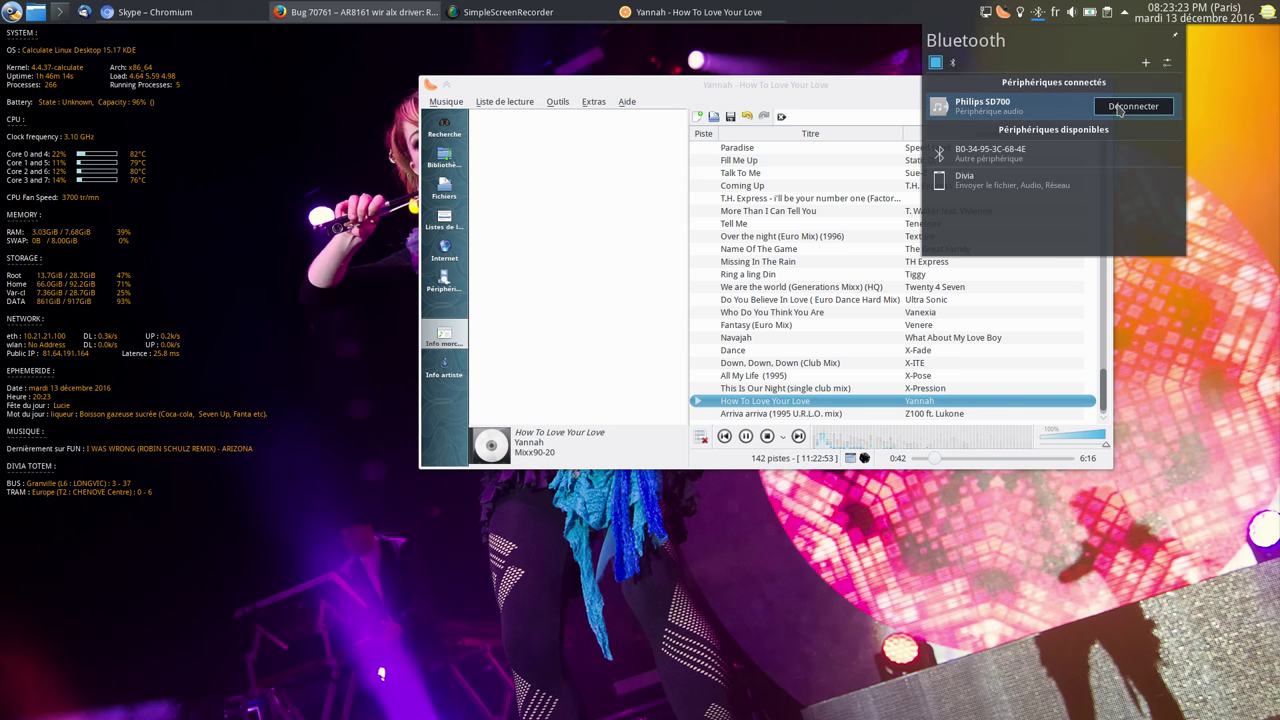
pyautogui.click(1134, 107)
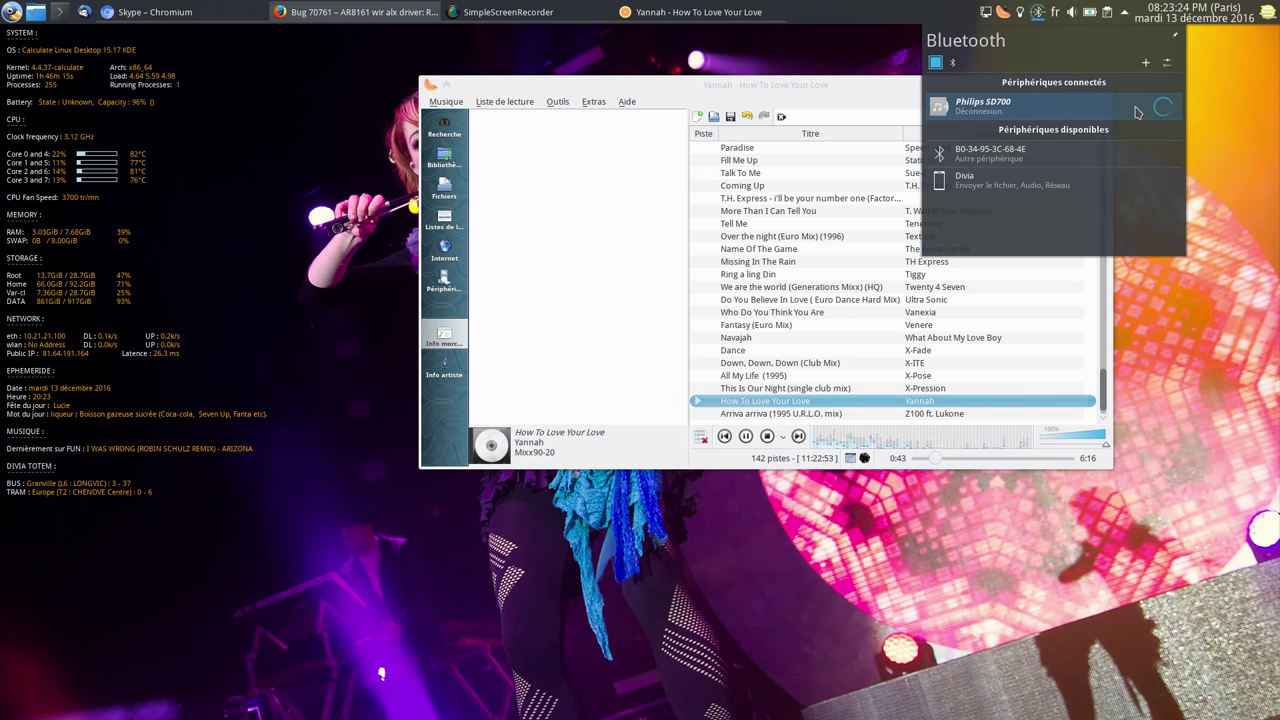
# - Bring Clementine to the front, lower its playback volume, and close its window
pyautogui.click(788, 86)
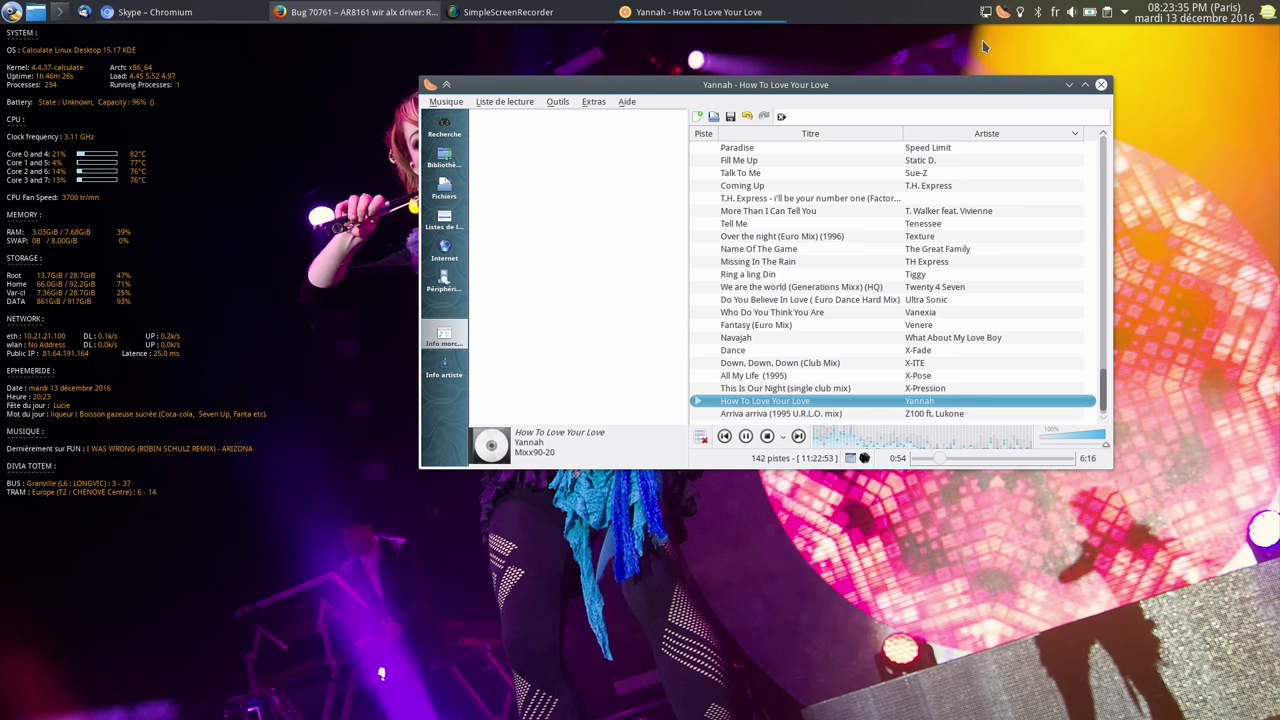
pyautogui.click(1056, 440)
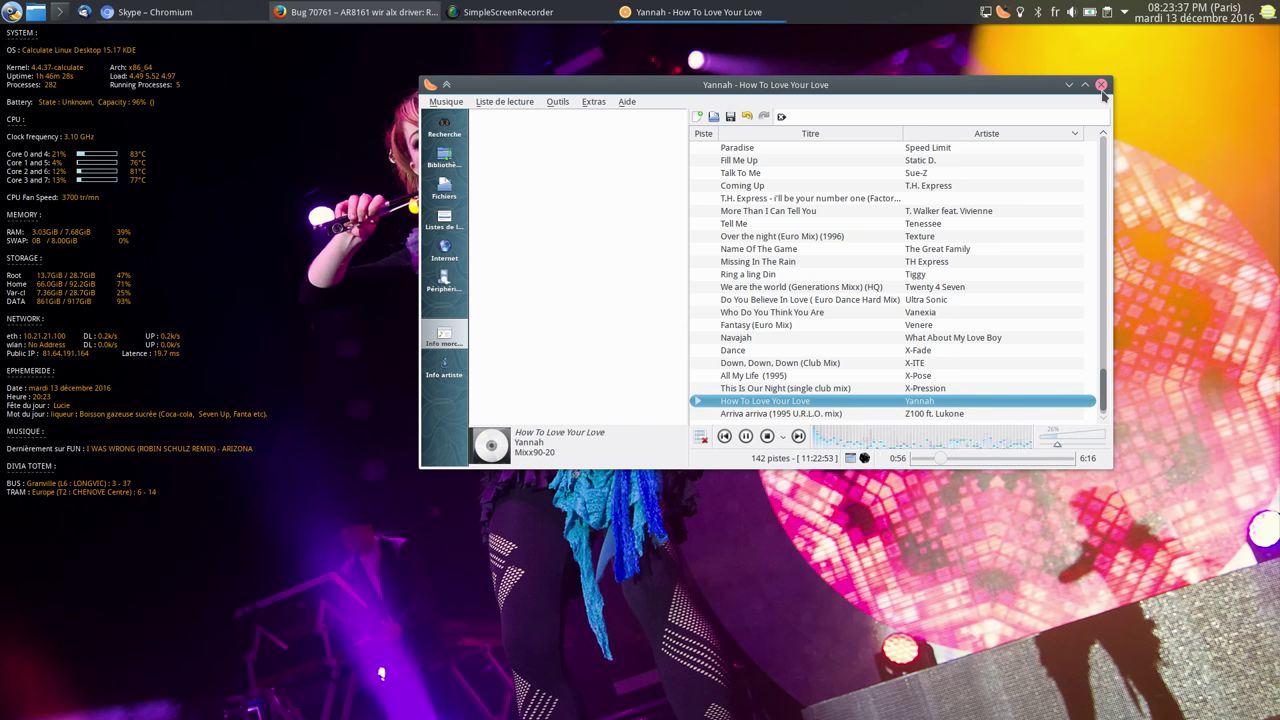
pyautogui.click(1101, 85)
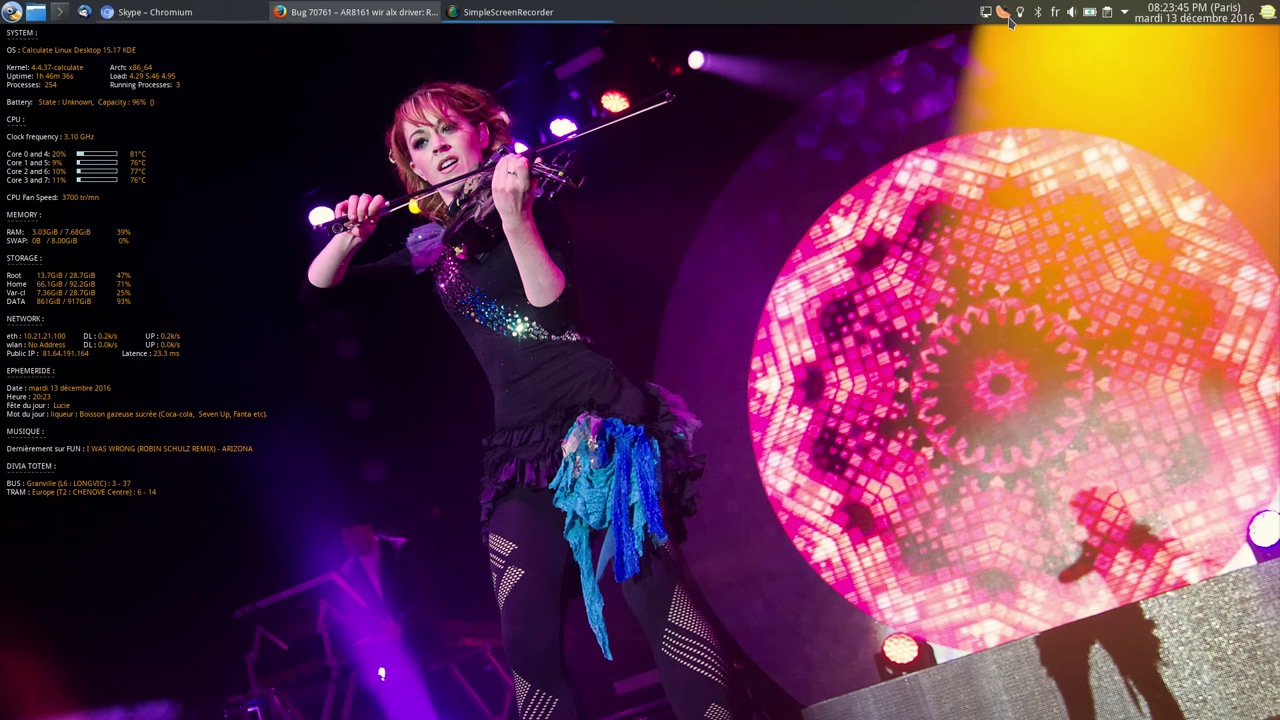
# - Launch Steam, open Konsole, and bring the terminal in front of the Steam library
pyautogui.moveTo(826, 706)
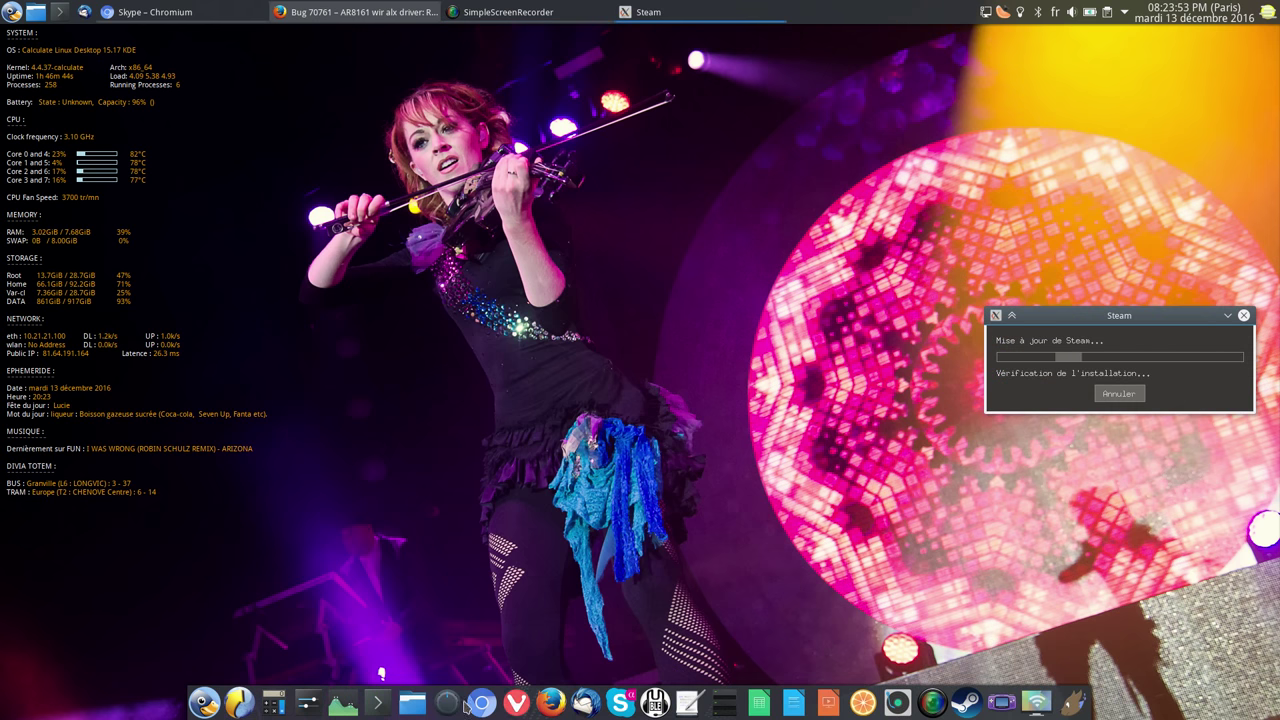
pyautogui.click(381, 703)
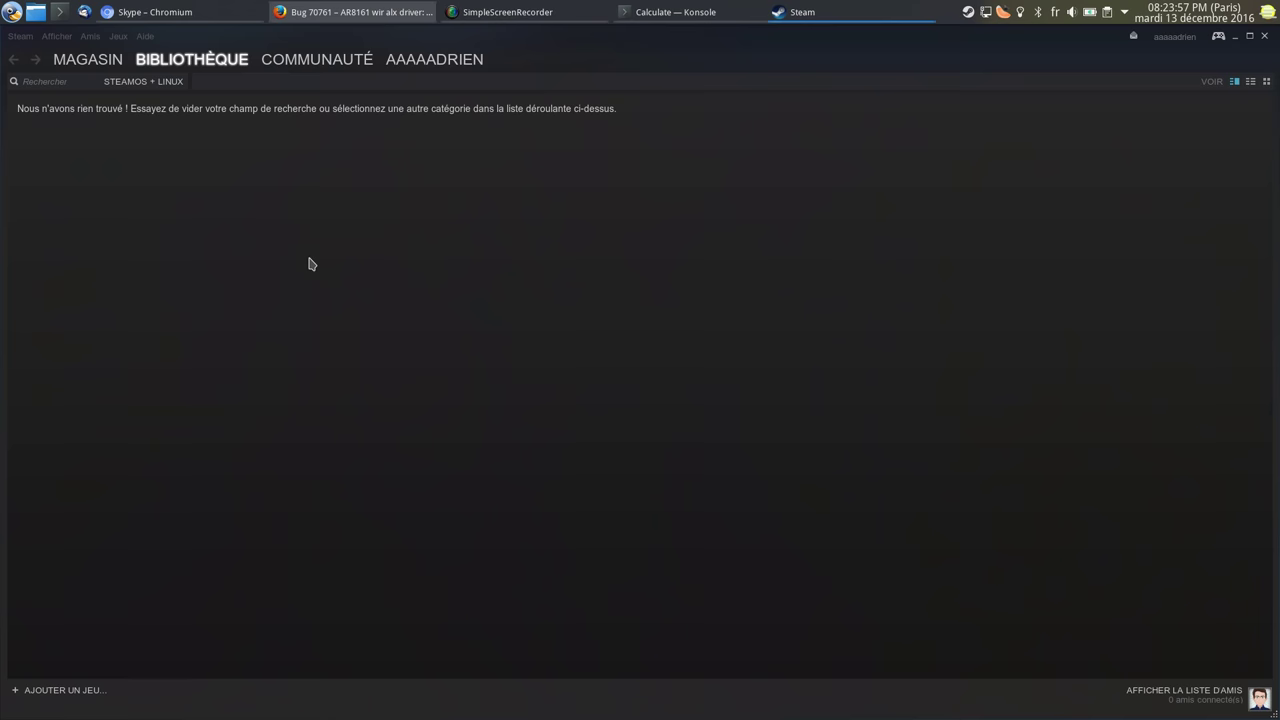
pyautogui.click(768, 10)
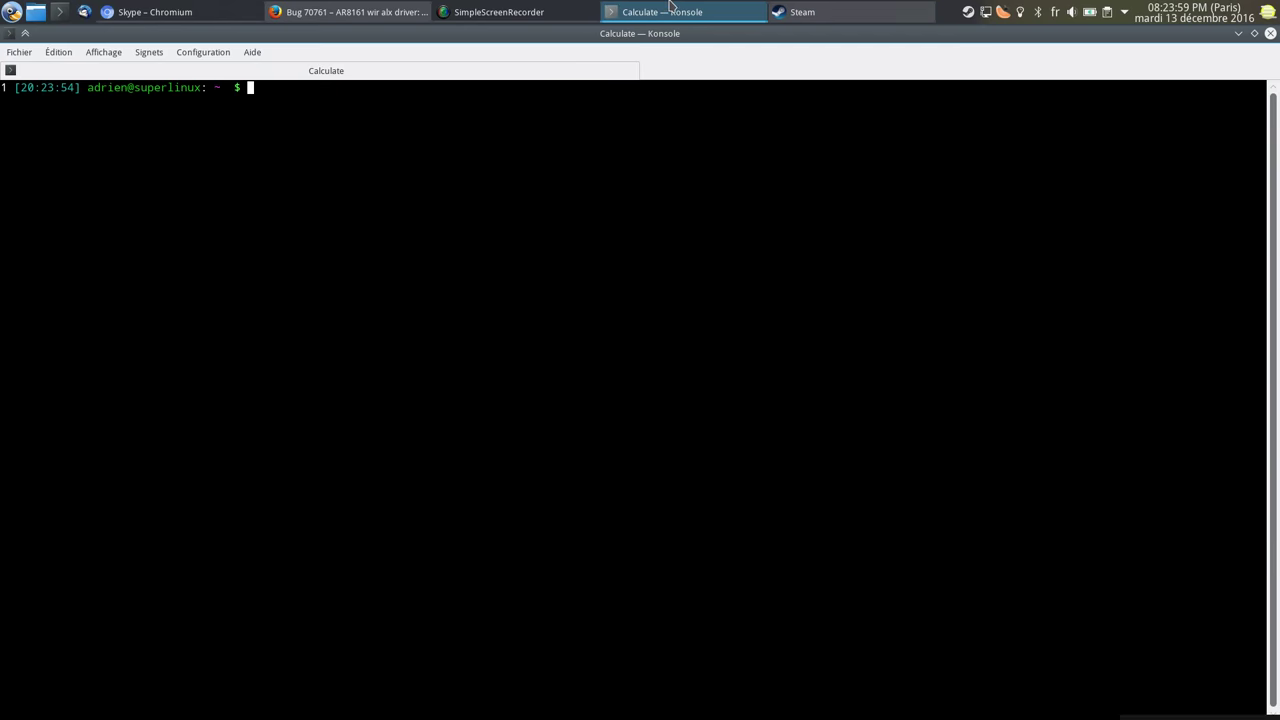
# - Enlarge the terminal text and run inxi -G to list the graphics hardware
pyautogui.hotkey('ctrl', 'F12')
pyautogui.click(735, 7)
pyautogui.scroll(4, 600, 260)
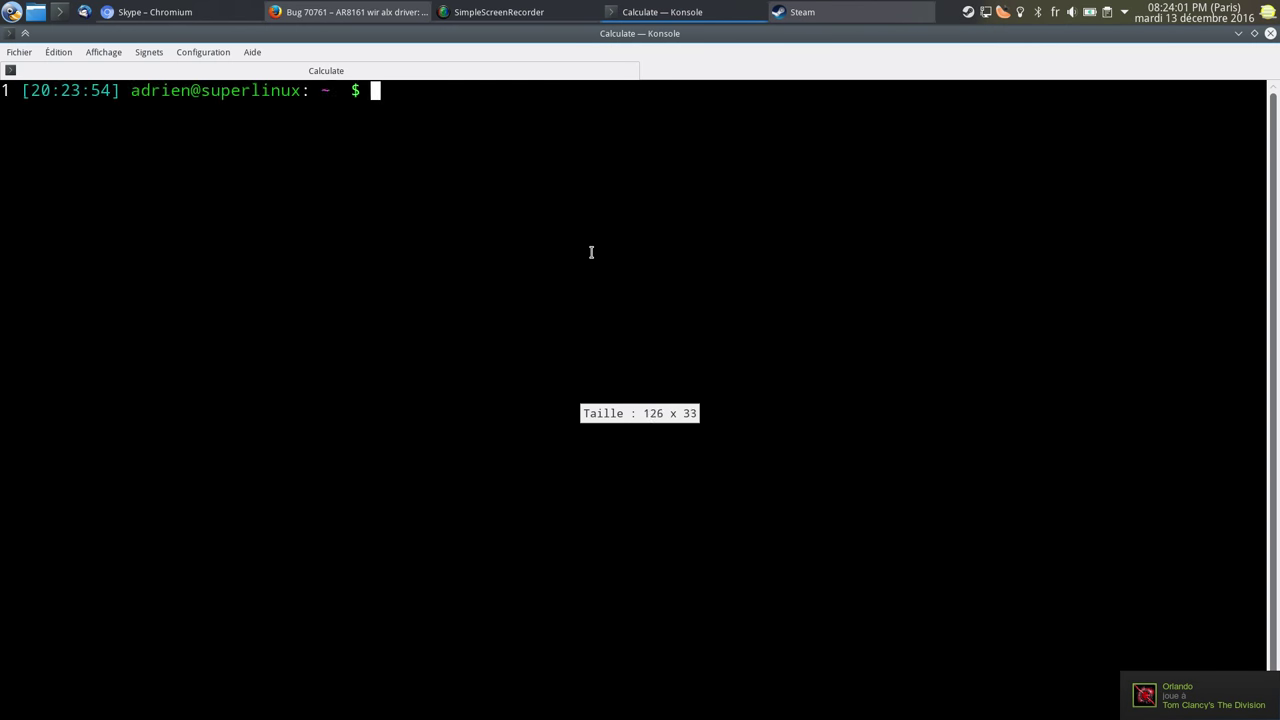
pyautogui.write('inxi')
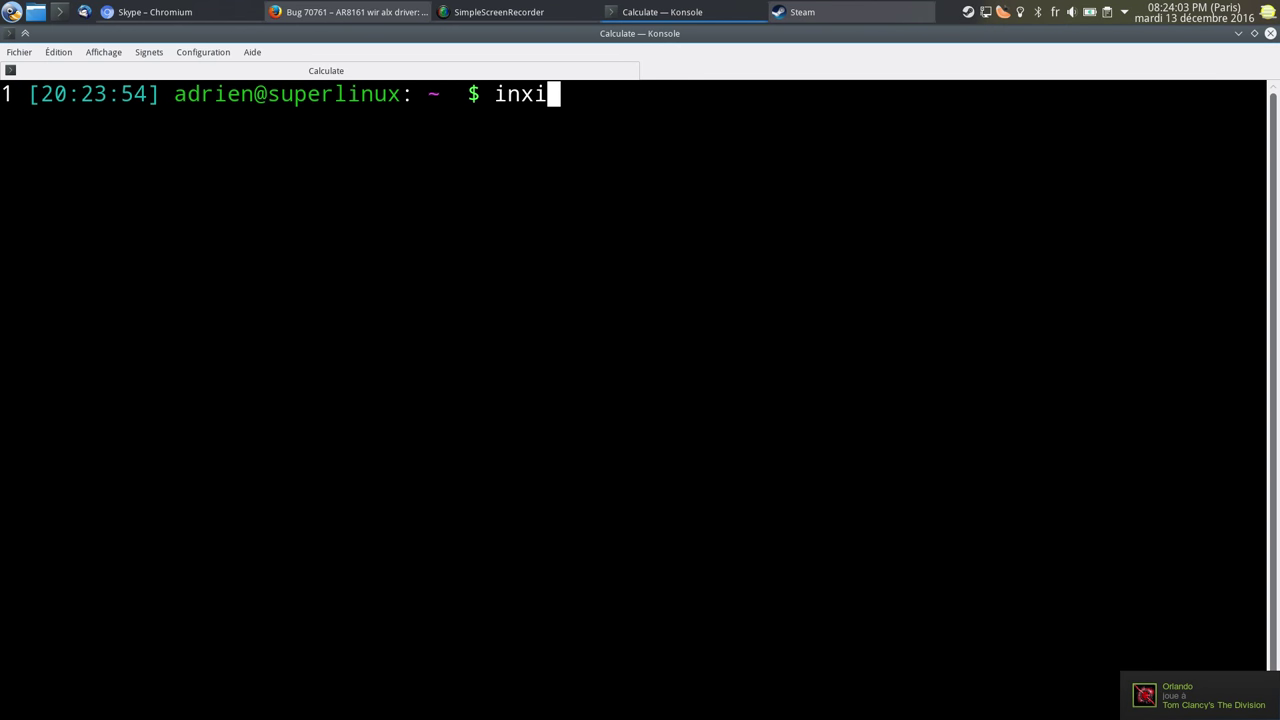
pyautogui.write(' -G')
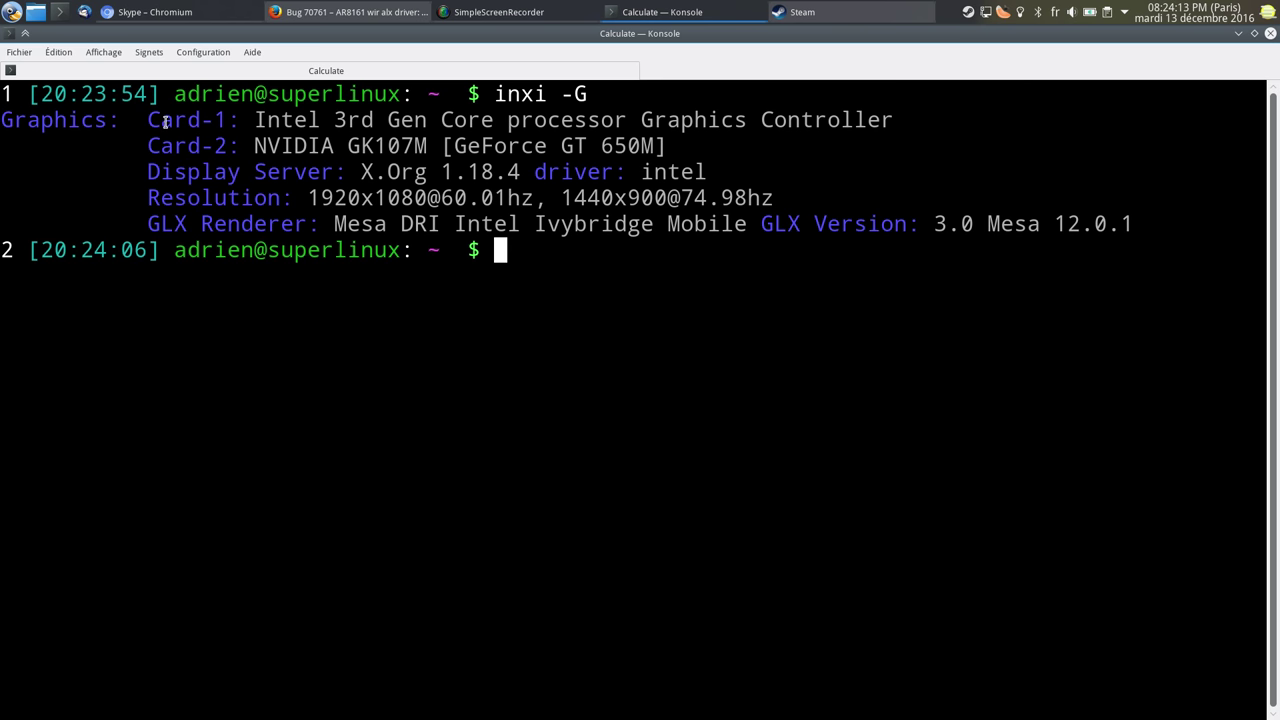
# - Highlight the Card-1 and Card-2 entries in the inxi graphics listing, including the M suffix of the NVIDIA model
pyautogui.moveTo(148, 120); pyautogui.dragTo(904, 123)
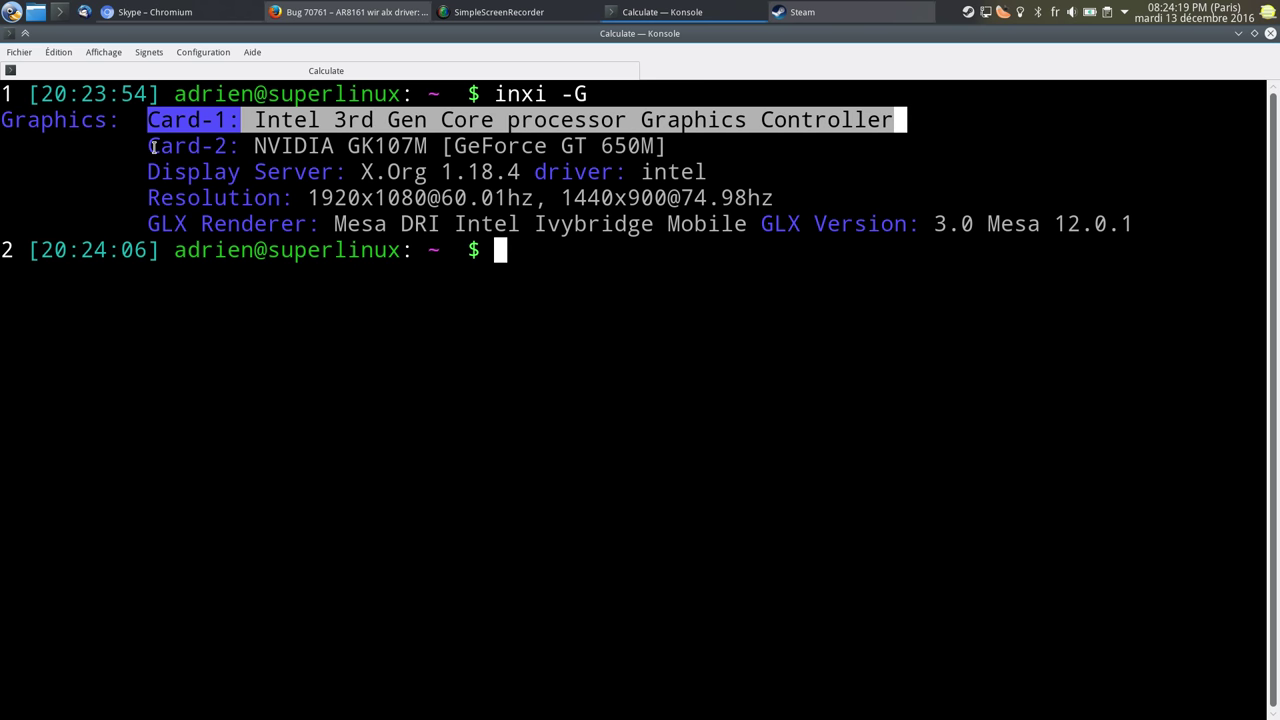
pyautogui.moveTo(153, 146); pyautogui.dragTo(682, 146)
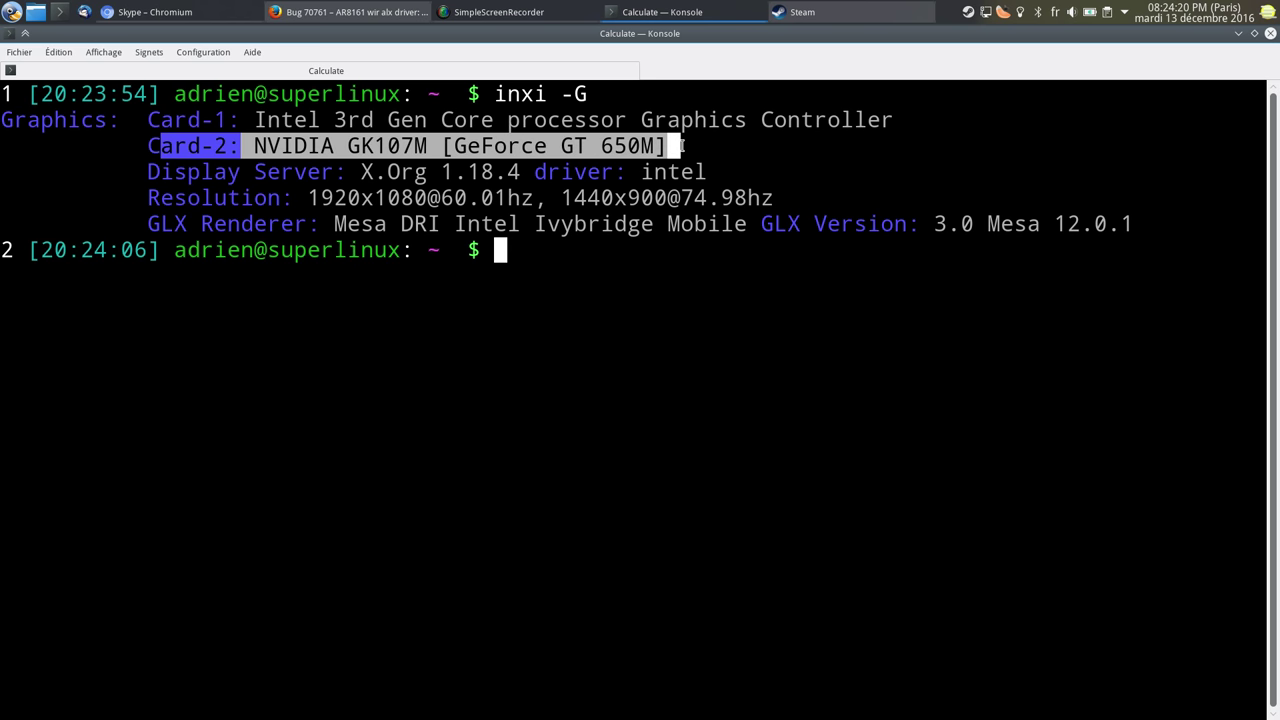
pyautogui.click(921, 178)
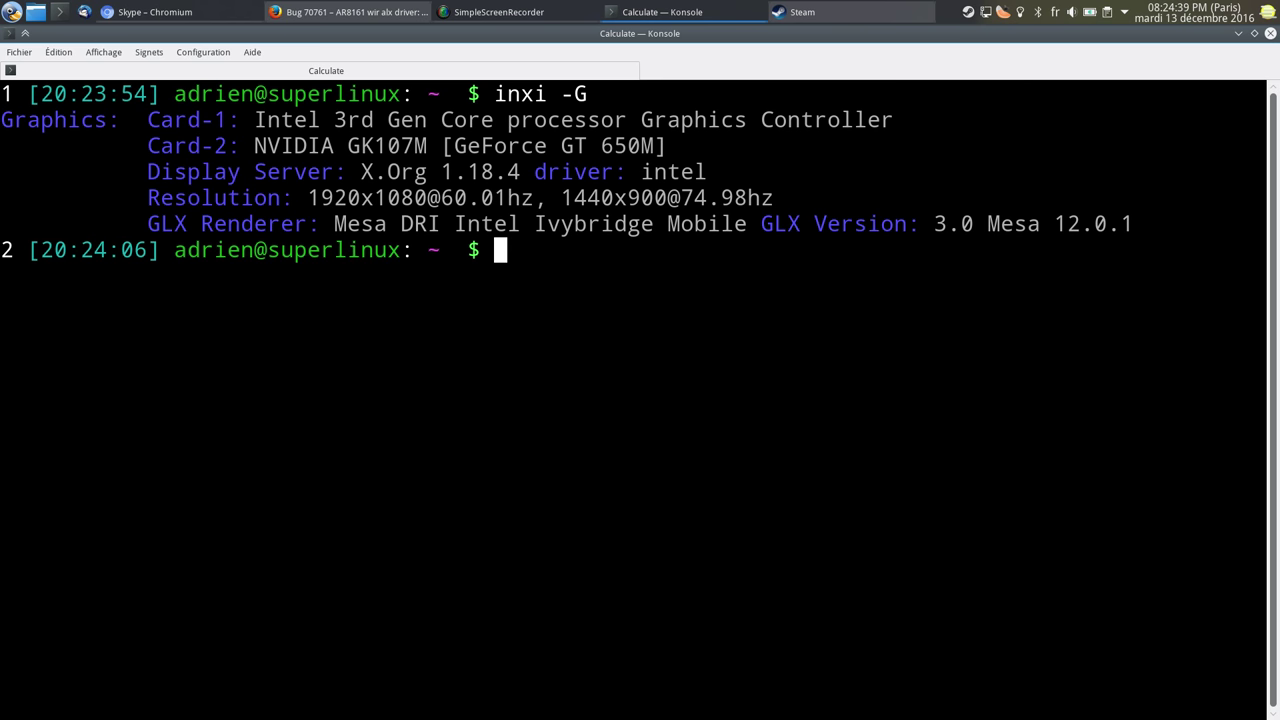
pyautogui.moveTo(655, 146); pyautogui.dragTo(641, 146)
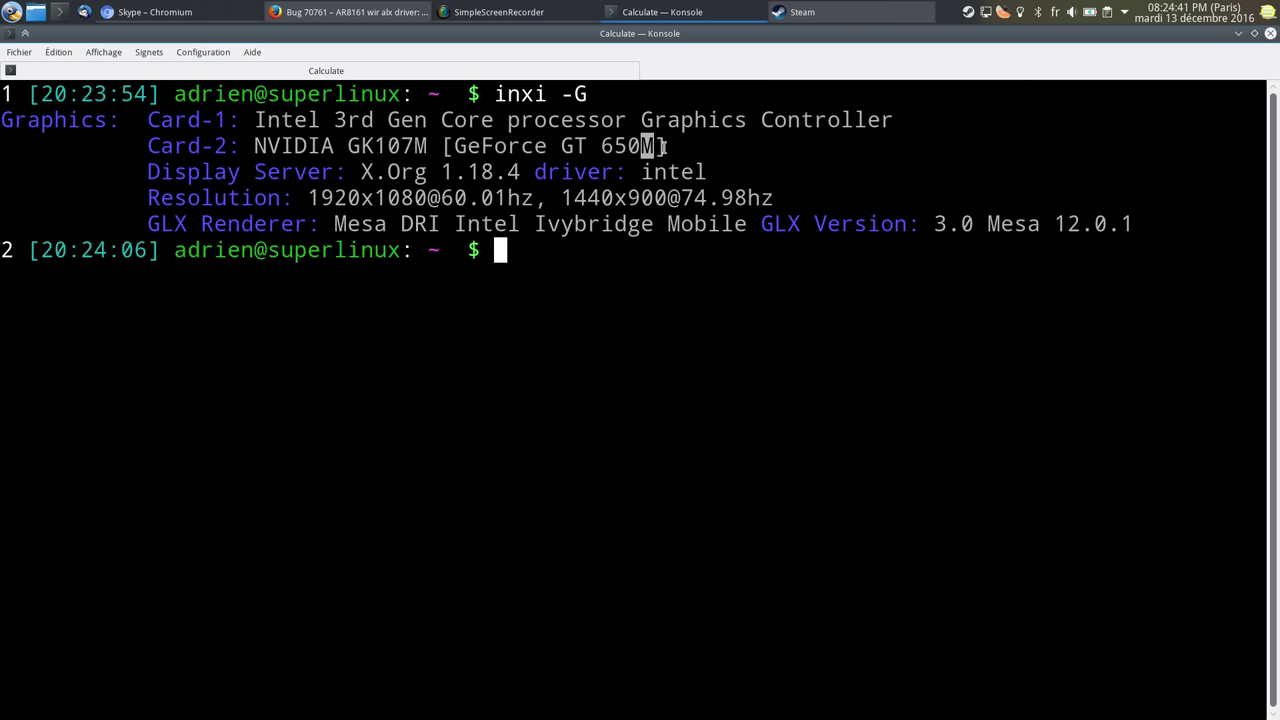
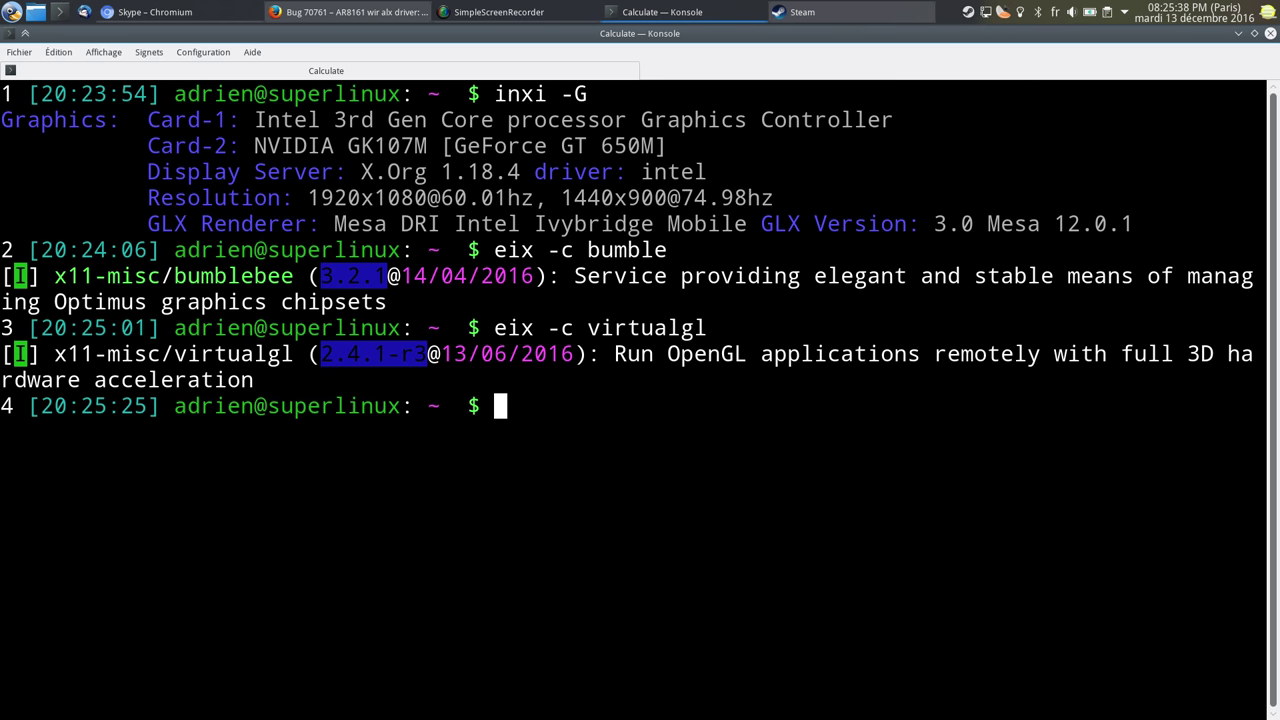
# - List the available glx commands by completion and run glxspheres64
pyautogui.write('glx')
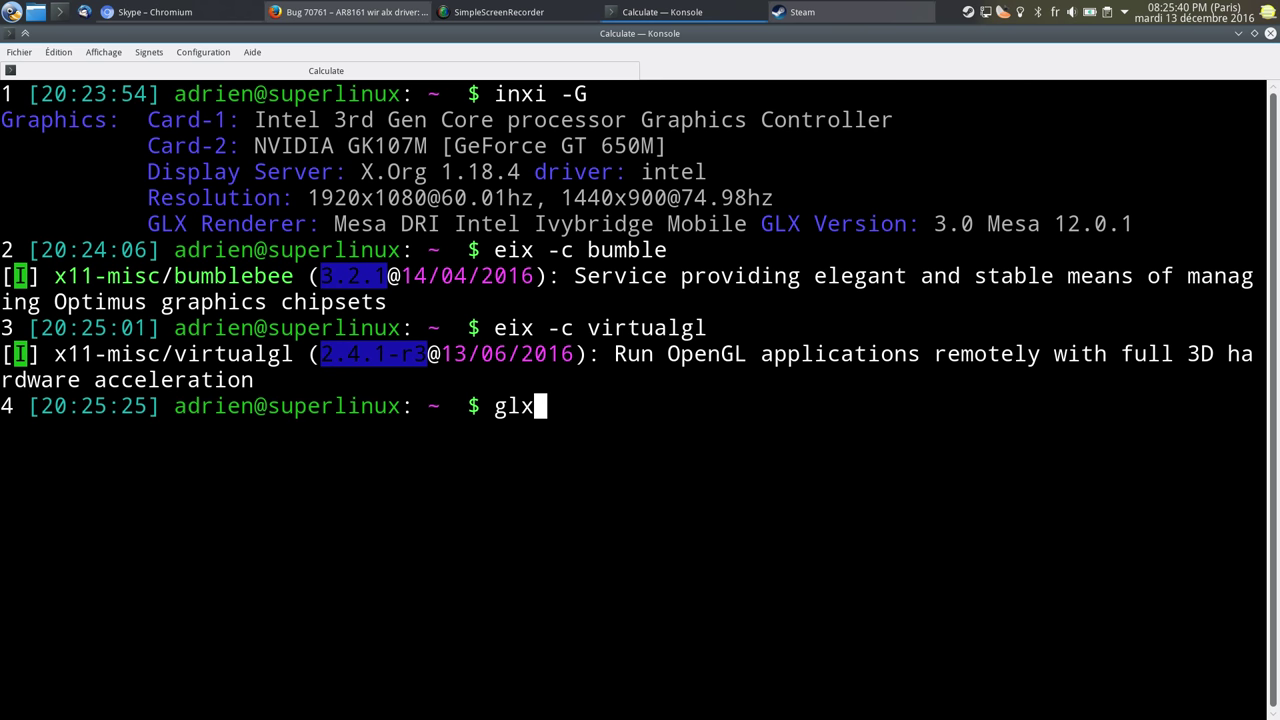
pyautogui.press('Tab')
pyautogui.press('Tab')
pyautogui.write('s')
pyautogui.press('Tab')
pyautogui.write('6')
pyautogui.press('Tab')
pyautogui.press('Return')
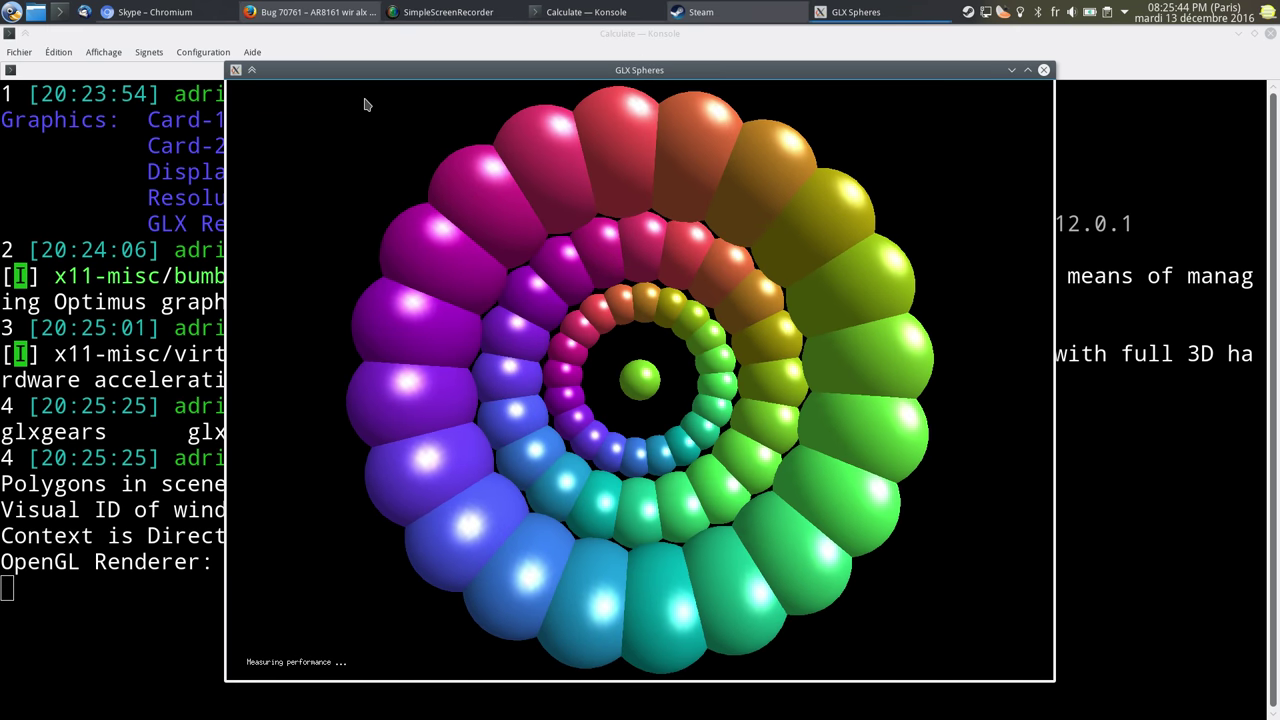
# - Highlight the OpenGL renderer name in the terminal output and close the GLX Spheres window
pyautogui.moveTo(378, 72); pyautogui.dragTo(508, 65)
pyautogui.click(320, 529)
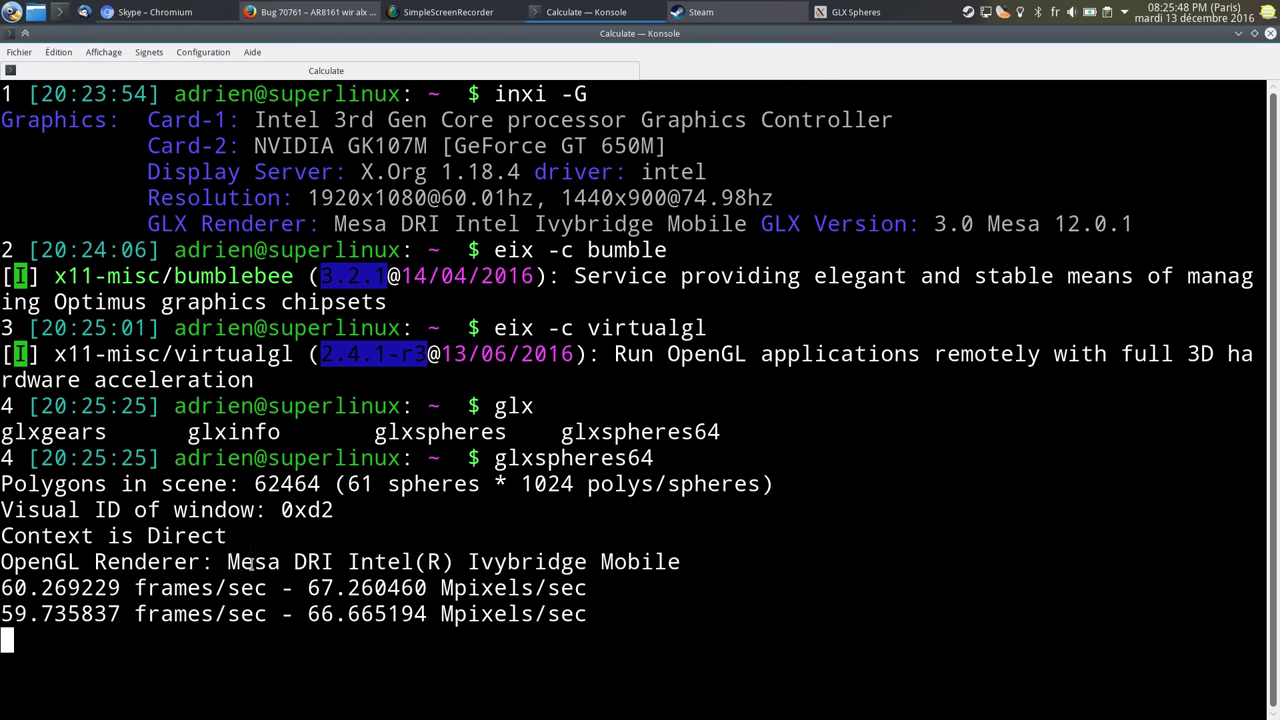
pyautogui.moveTo(229, 562); pyautogui.dragTo(484, 560)
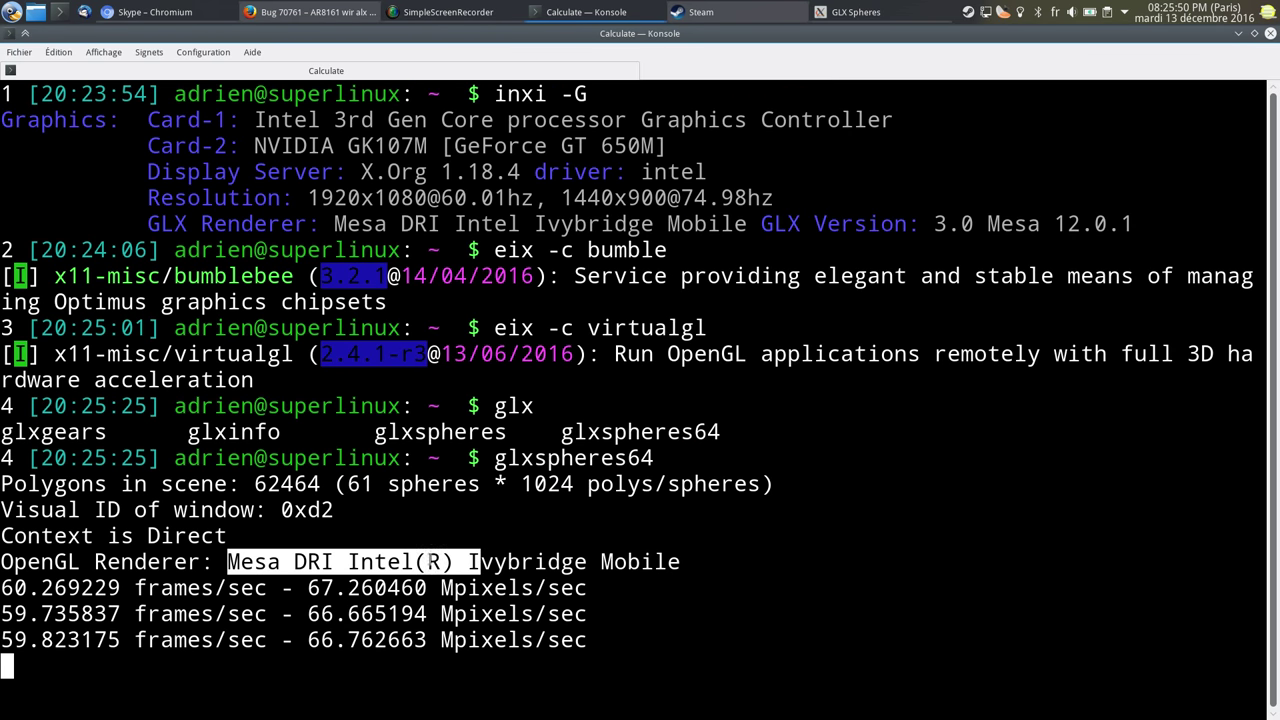
pyautogui.click(852, 12)
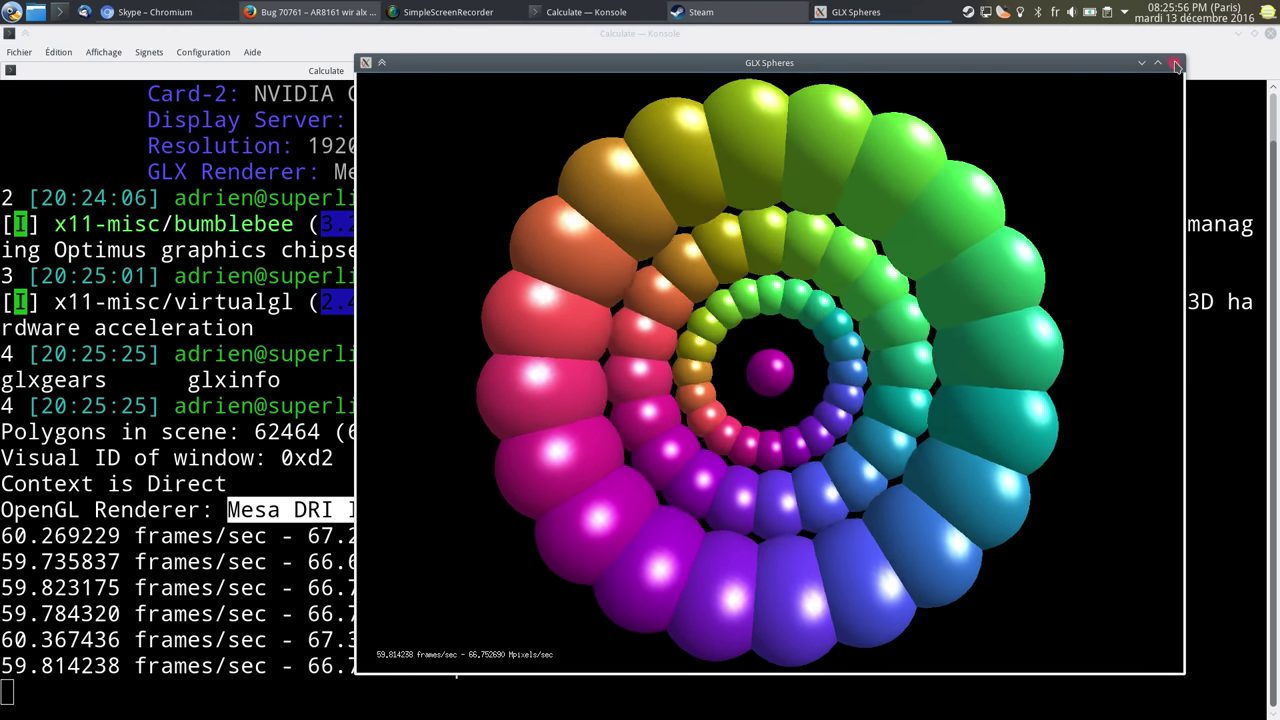
pyautogui.click(1174, 63)
# - Try to rerun the benchmark with the command optrun glxspheres64
pyautogui.press('Up')
pyautogui.press('Home')
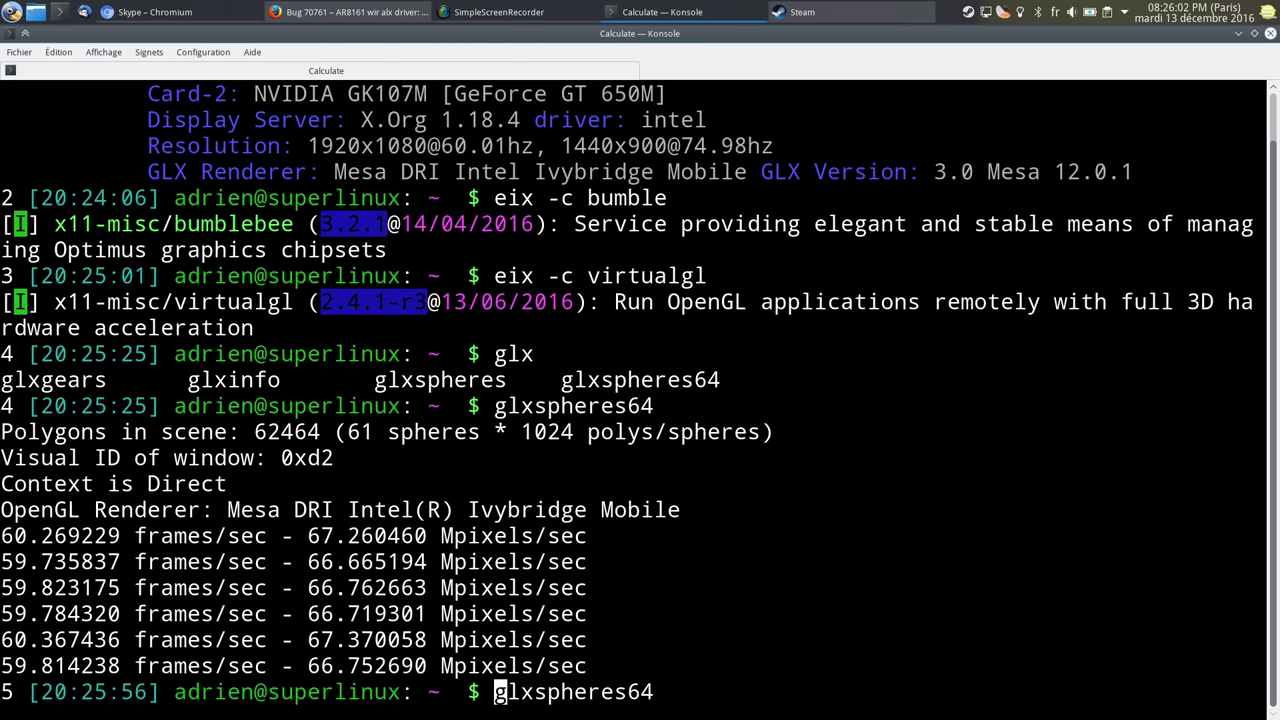
pyautogui.write('opt')
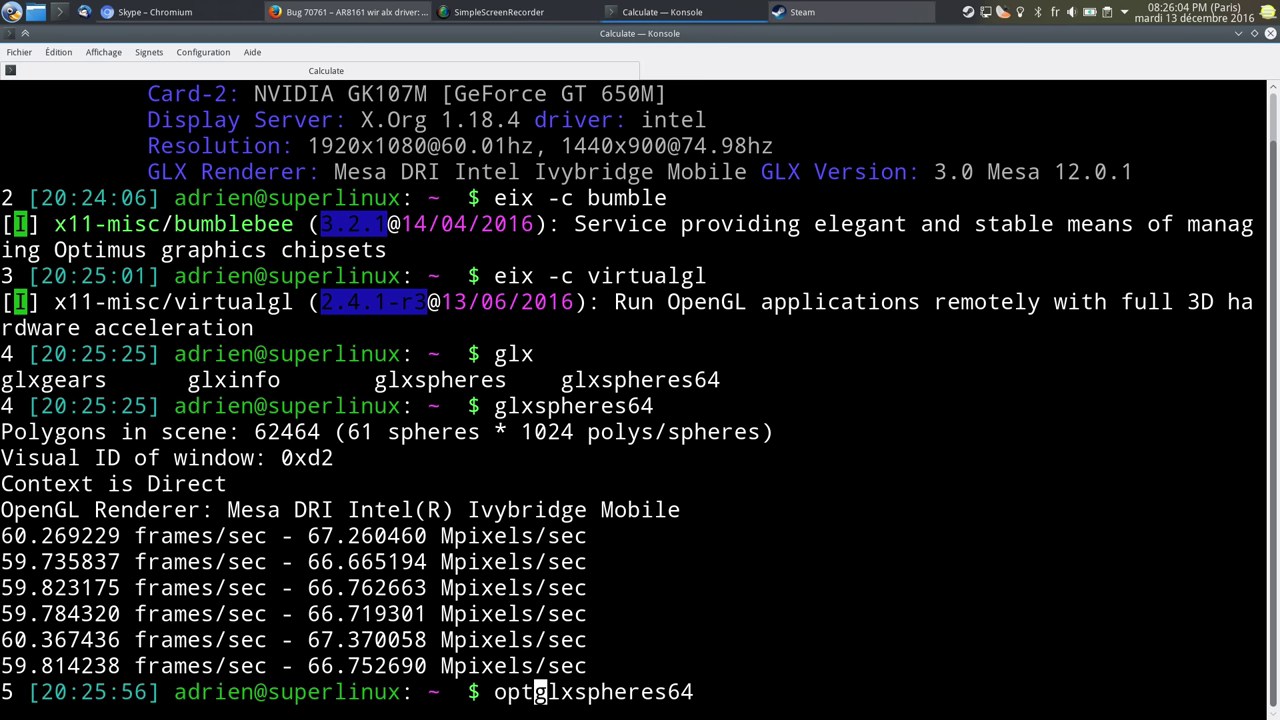
pyautogui.write('rn')
pyautogui.press('BackSpace')
pyautogui.press('BackSpace')
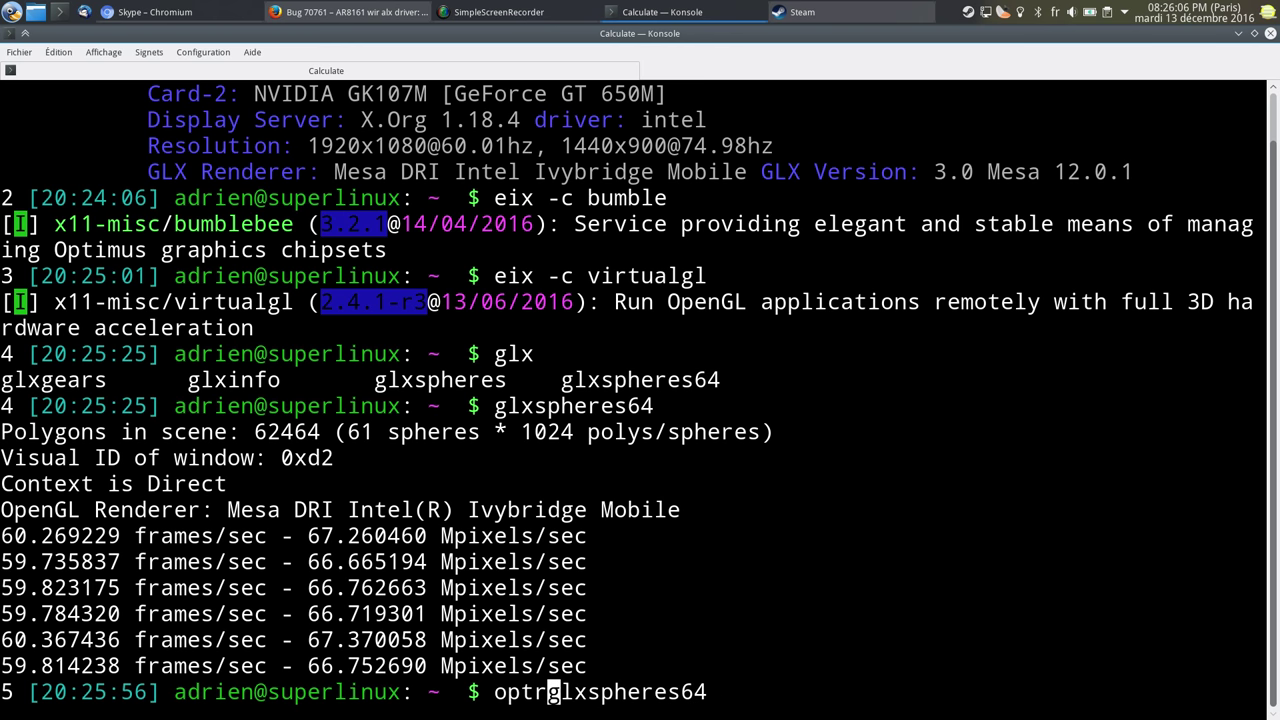
pyautogui.write('un')
pyautogui.press('Return')
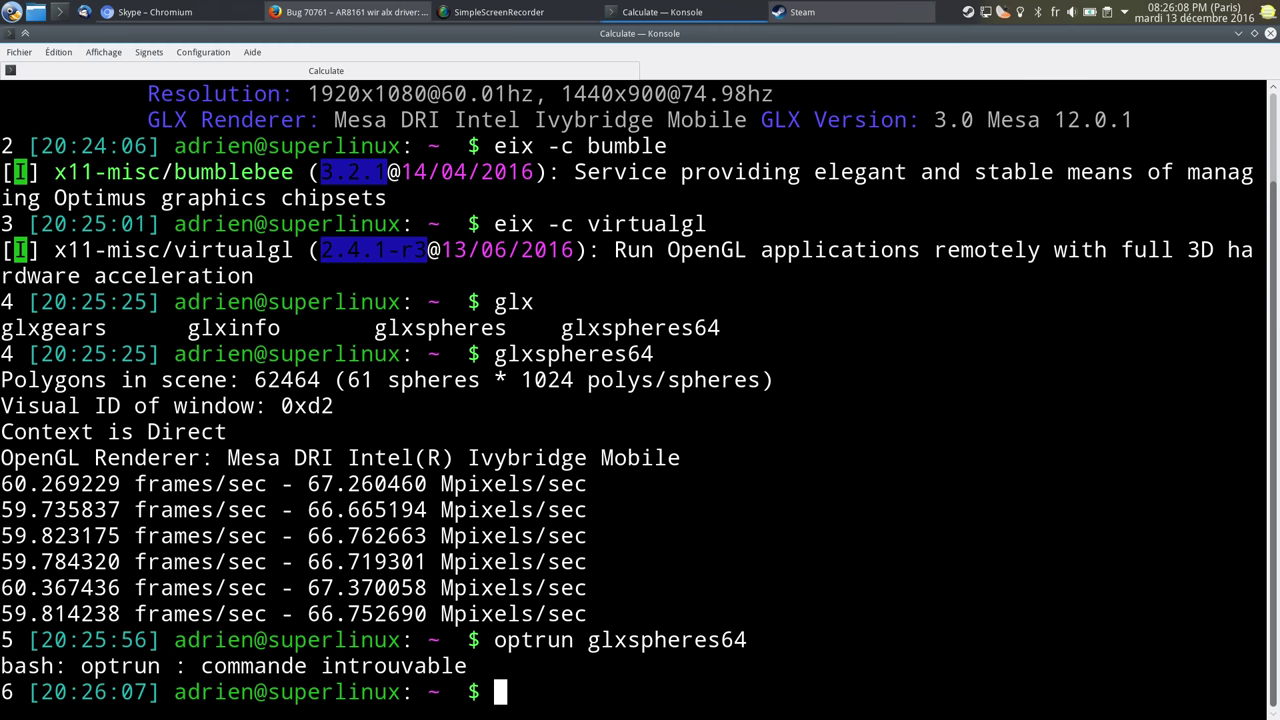
# - Recall the last command, correct it to optirun glxspheres64, and run it
pyautogui.press('Up')
pyautogui.press('Left')
pyautogui.press('Left')
pyautogui.press('Left')
pyautogui.press('Left')
pyautogui.press('Left')
pyautogui.press('Left')
pyautogui.press('Left')
pyautogui.press('Left')
pyautogui.press('Left')
pyautogui.press('Left')
pyautogui.press('Left')
pyautogui.press('Left')
pyautogui.press('Left')
pyautogui.press('Left')
pyautogui.press('Left')
pyautogui.press('Left')
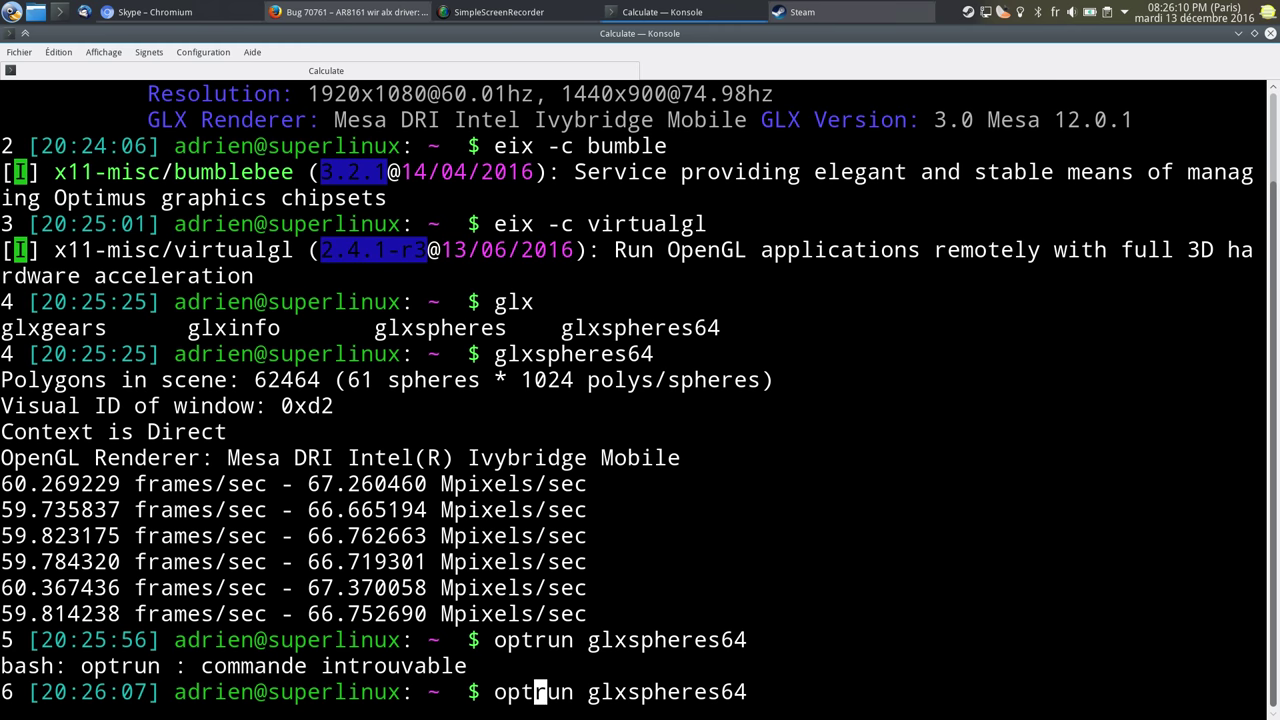
pyautogui.write('i')
pyautogui.press('Return')
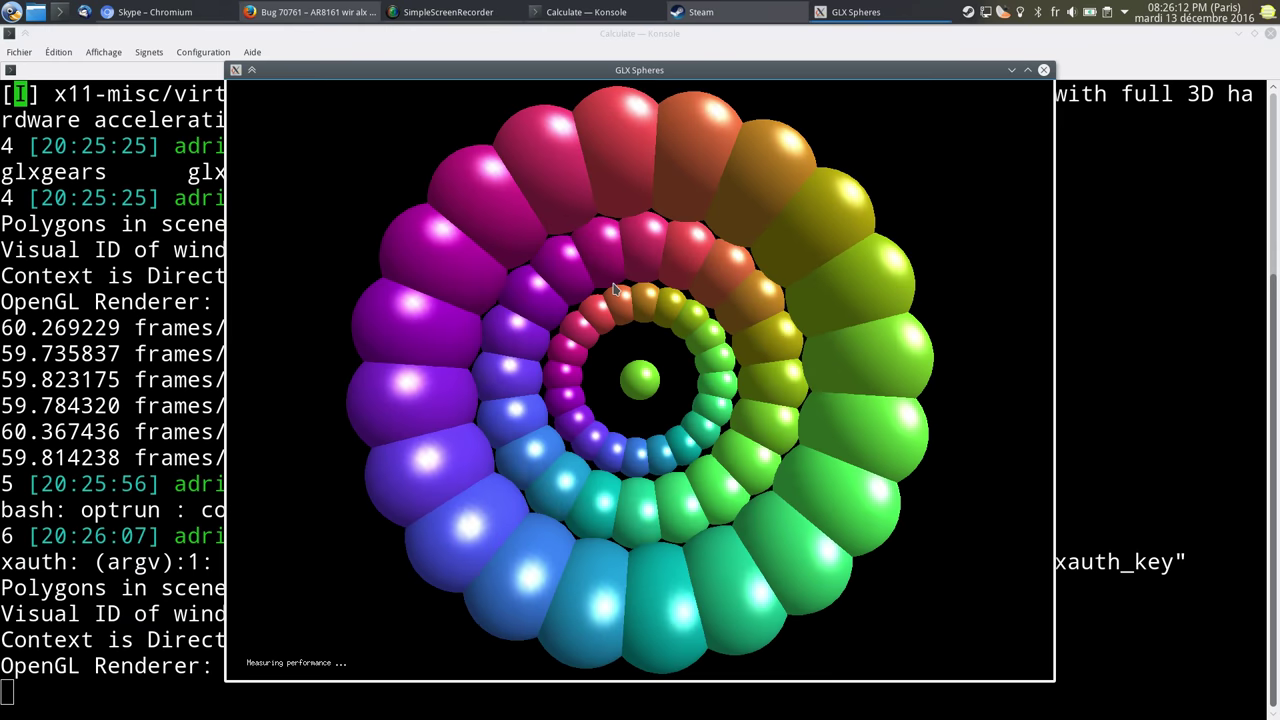
# - Highlight the OpenGL renderer of the optirun test, close the GLX Spheres window, and clear the text selection
pyautogui.moveTo(322, 105); pyautogui.dragTo(487, 107)
pyautogui.click(422, 633)
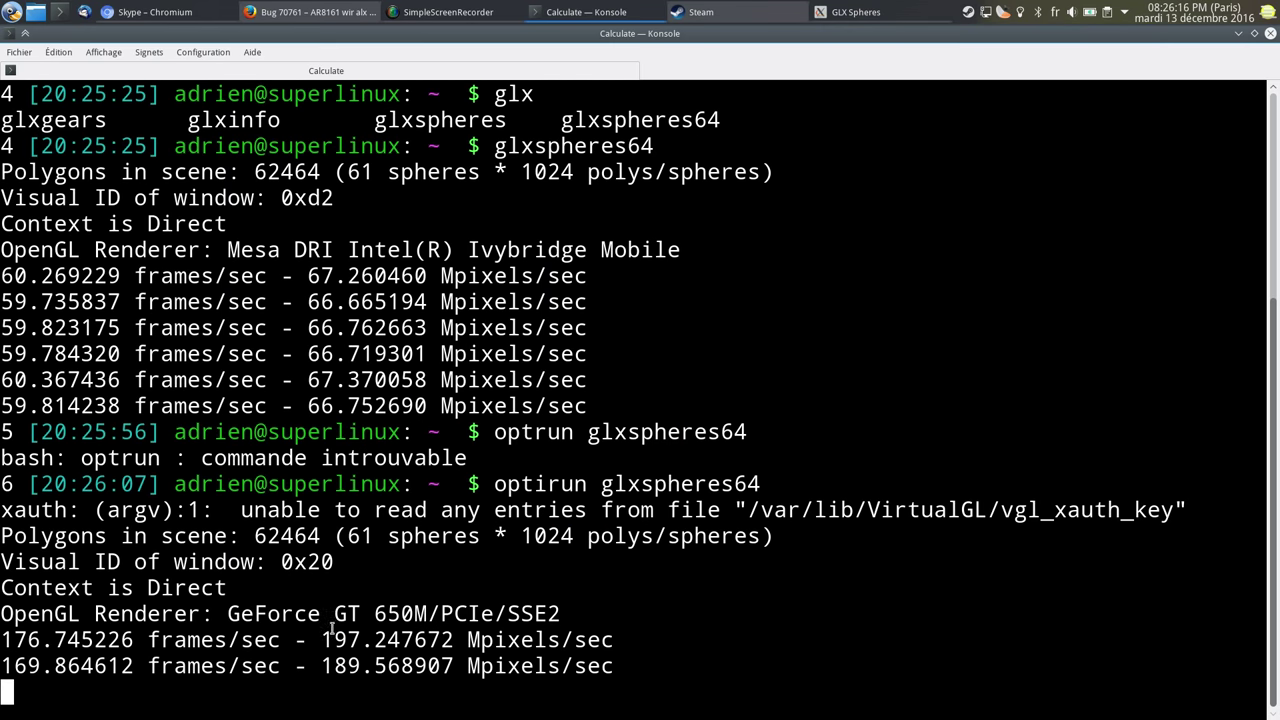
pyautogui.moveTo(217, 611); pyautogui.dragTo(442, 613)
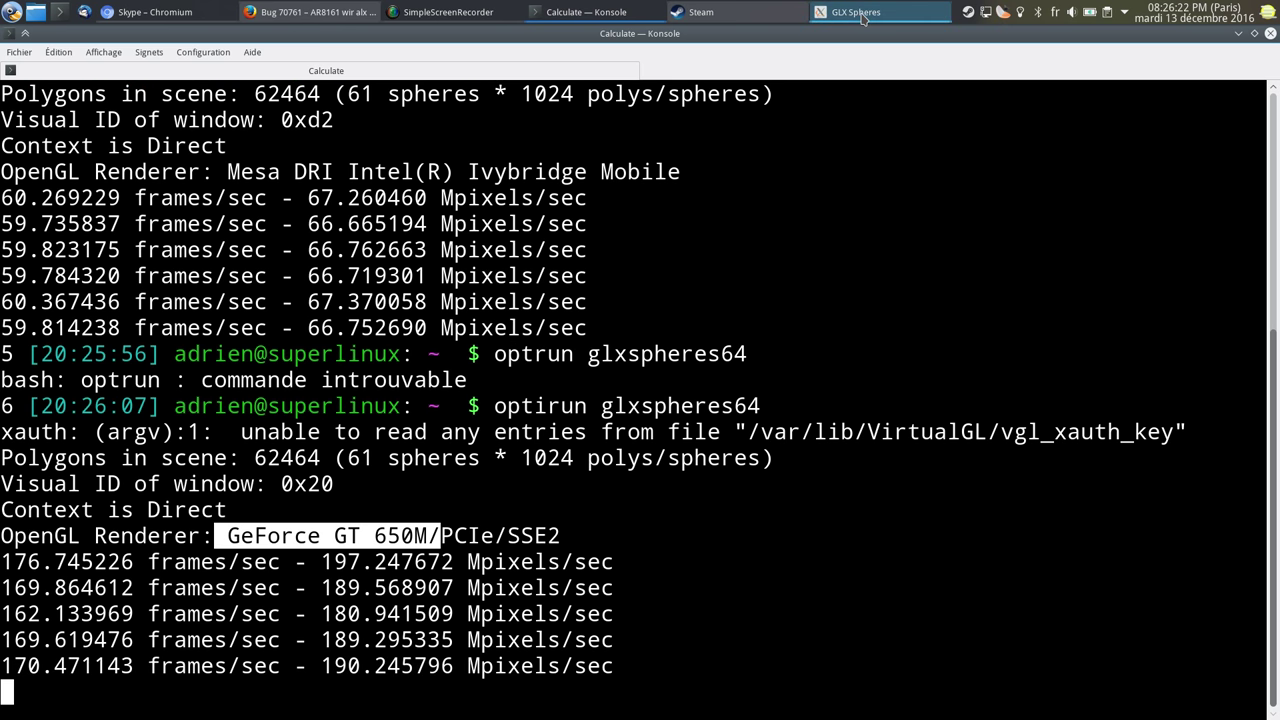
pyautogui.moveTo(863, 18)
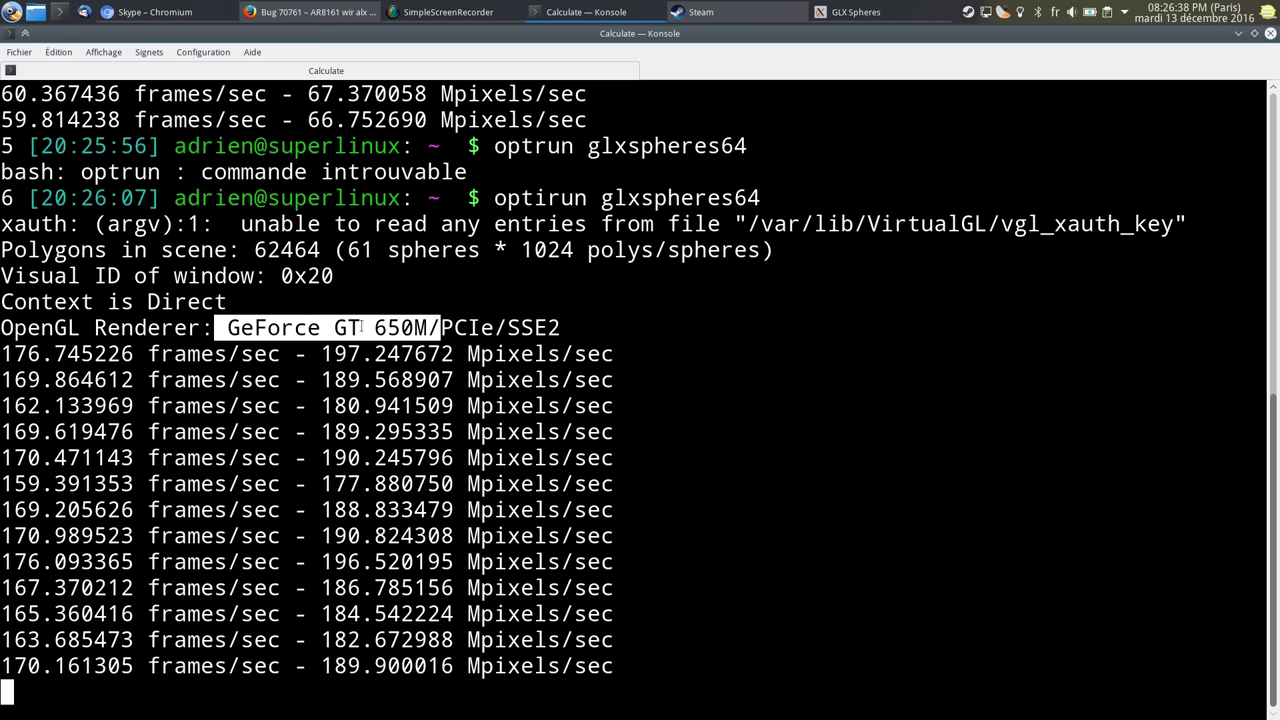
pyautogui.click(885, 16)
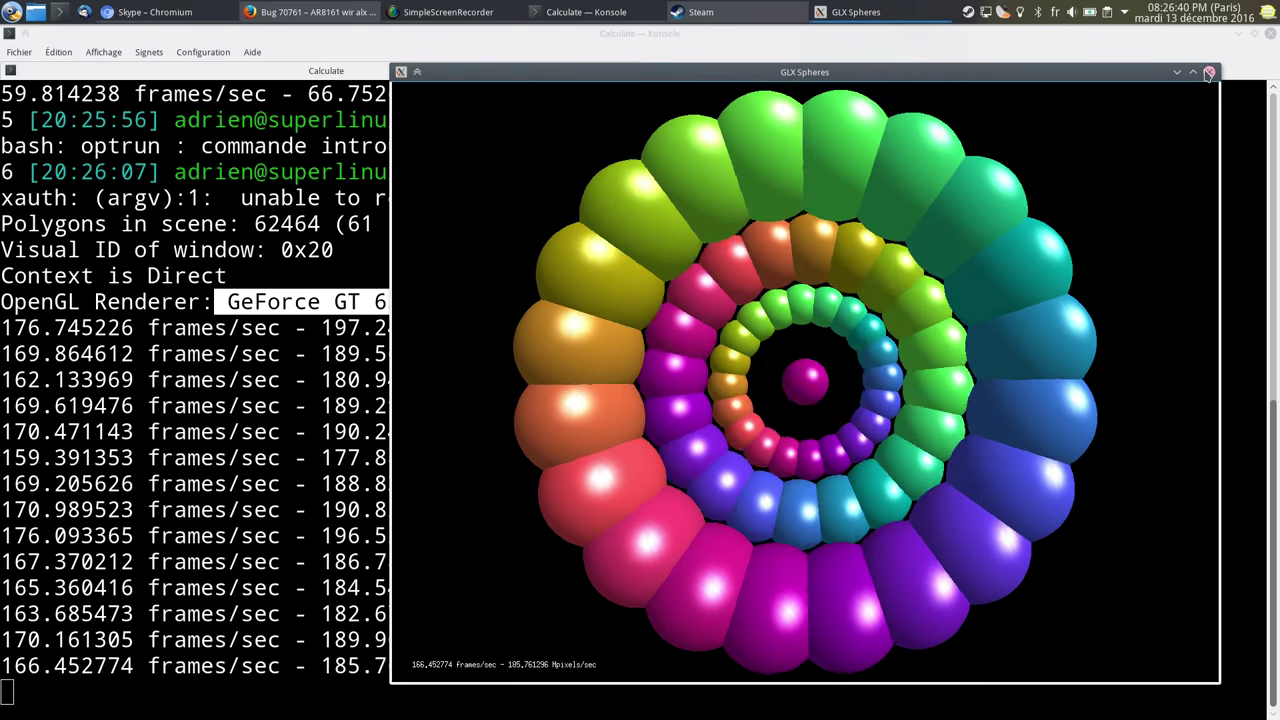
pyautogui.click(1209, 73)
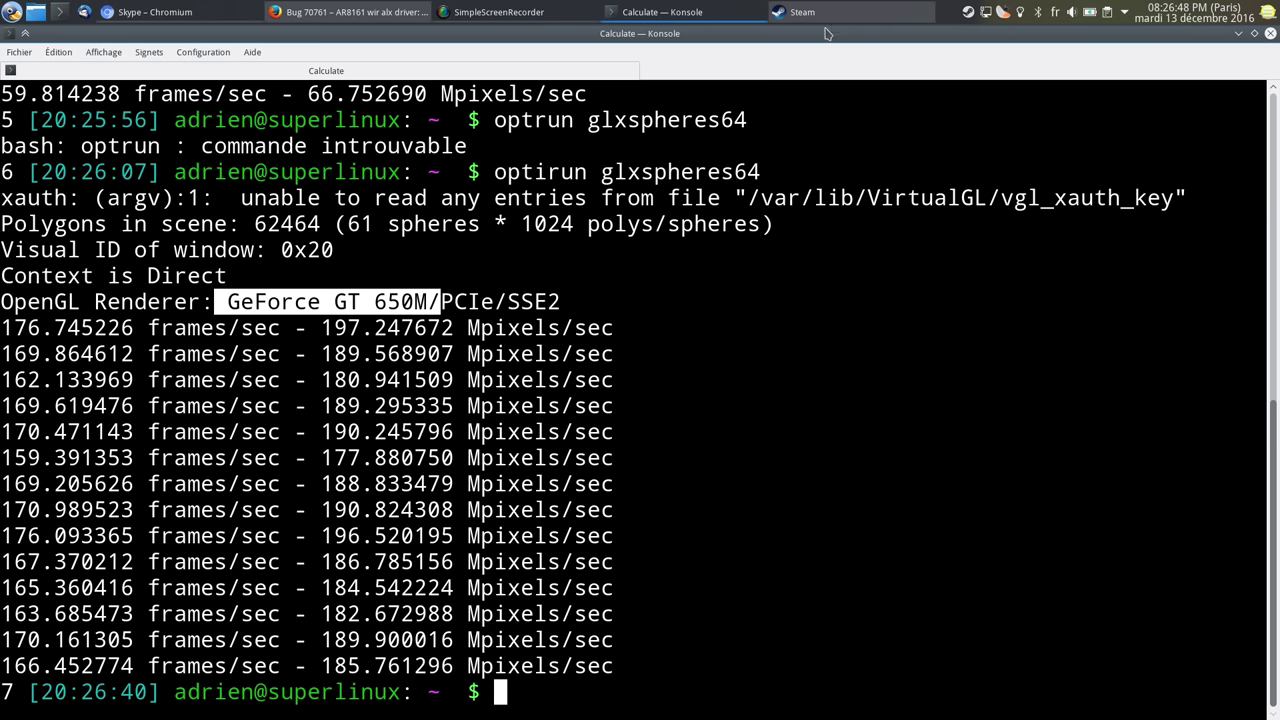
pyautogui.click(527, 303)
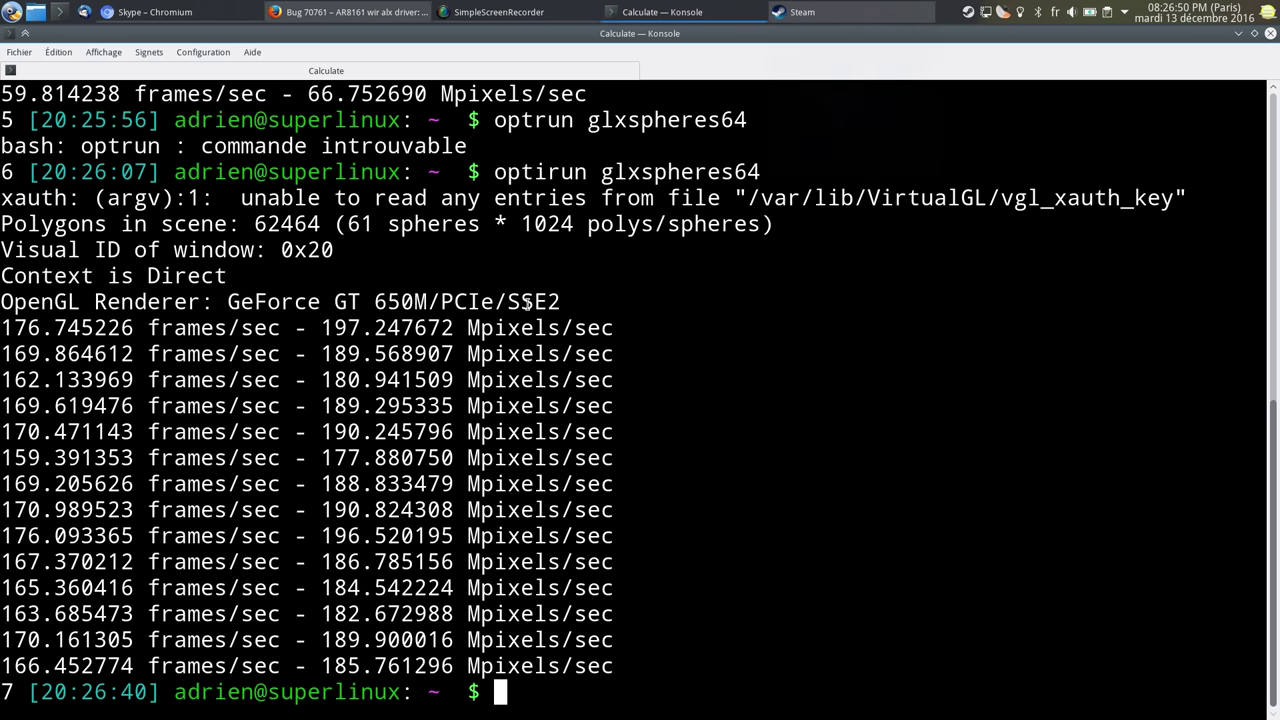
# - Switch to Steam and clear the launch options in Euro Truck Simulator 2's properties
pyautogui.click(815, 12)
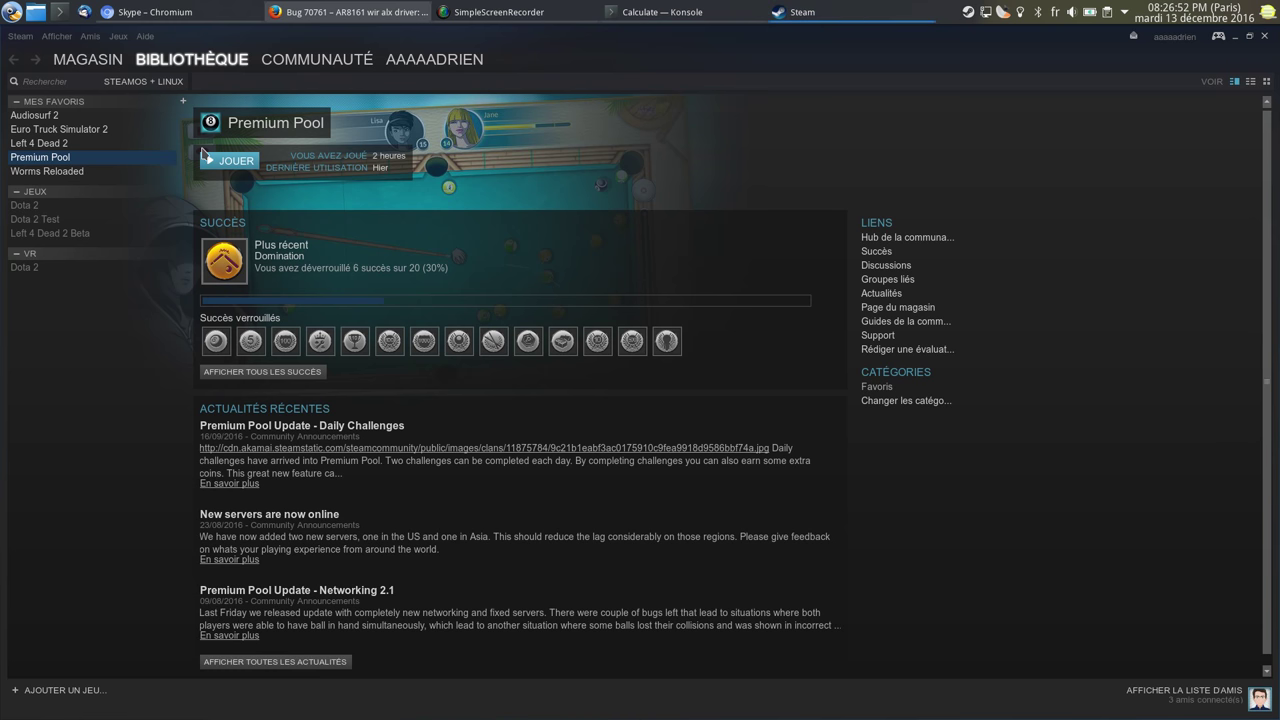
pyautogui.click(62, 130)
pyautogui.rightClick(78, 131)
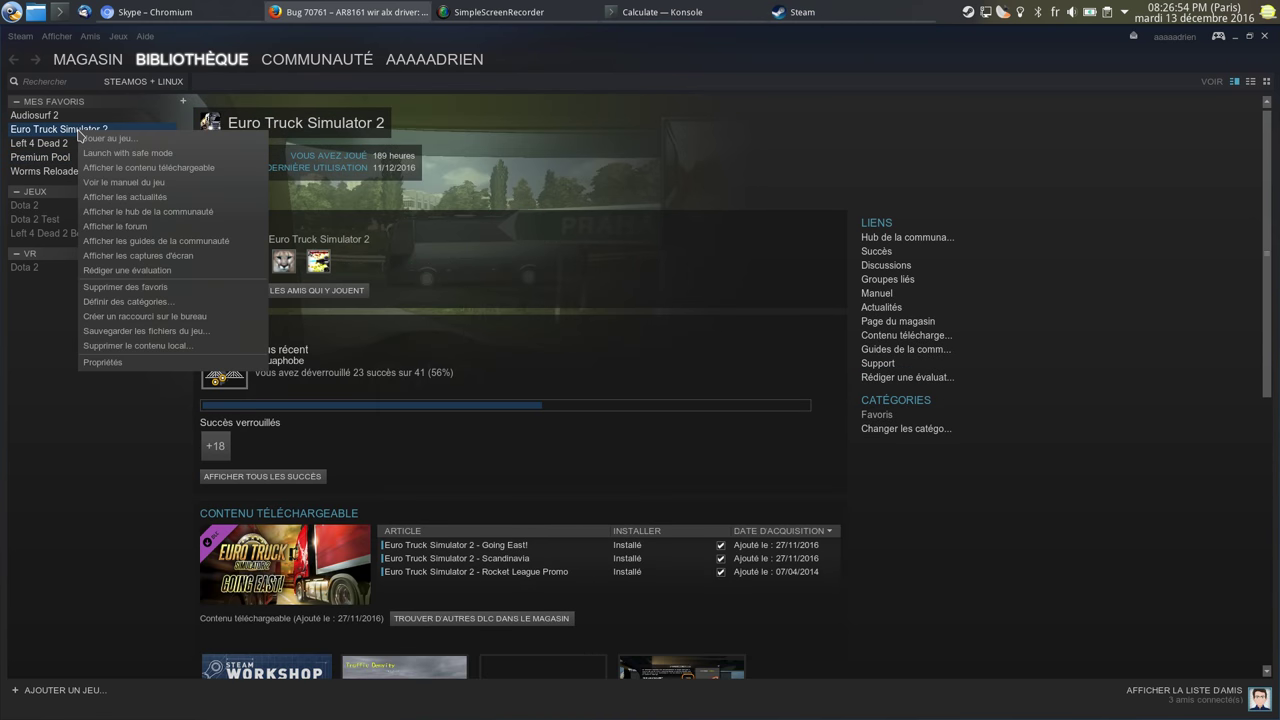
pyautogui.click(138, 362)
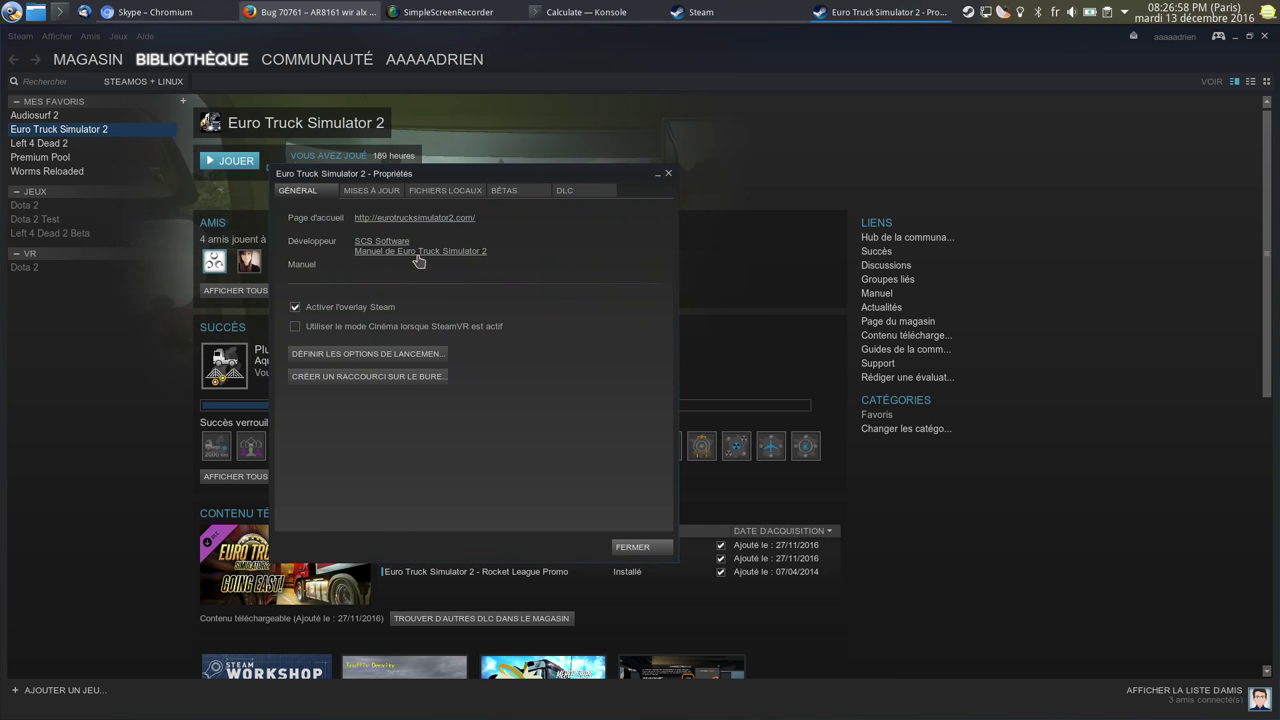
pyautogui.click(372, 354)
pyautogui.hotkey('ctrl', 'a')
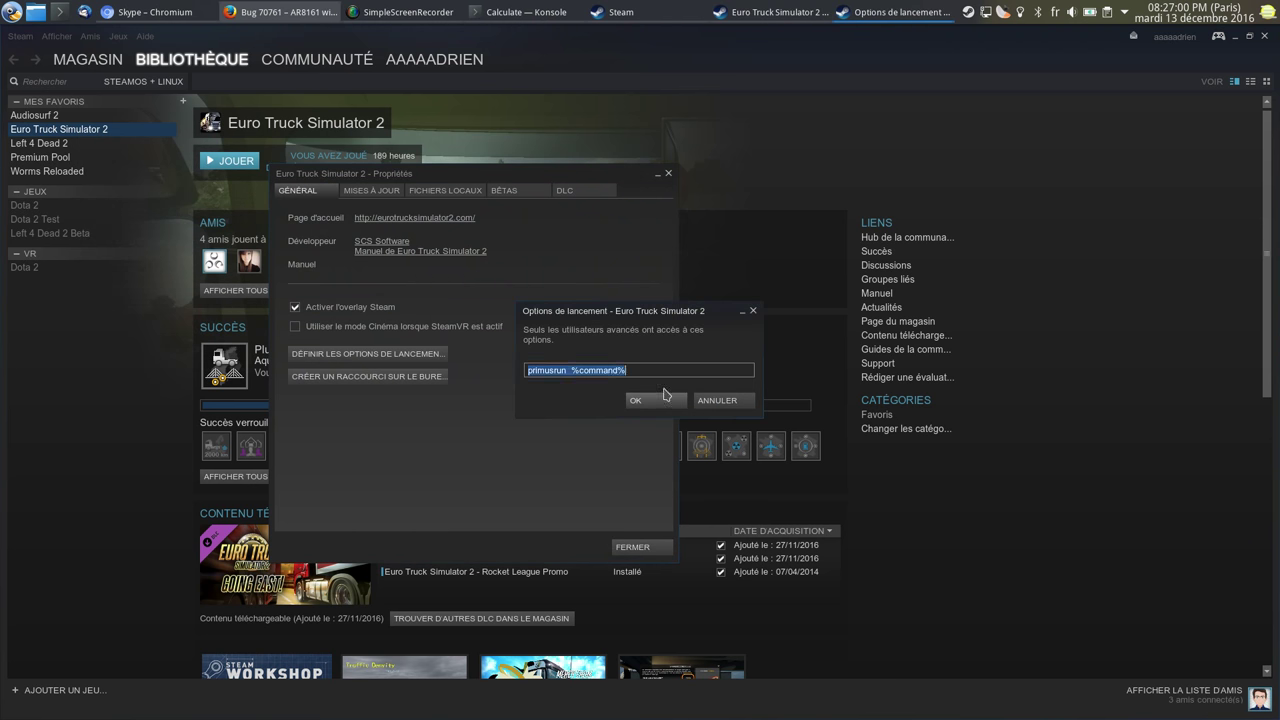
pyautogui.press('BackSpace')
pyautogui.click(664, 401)
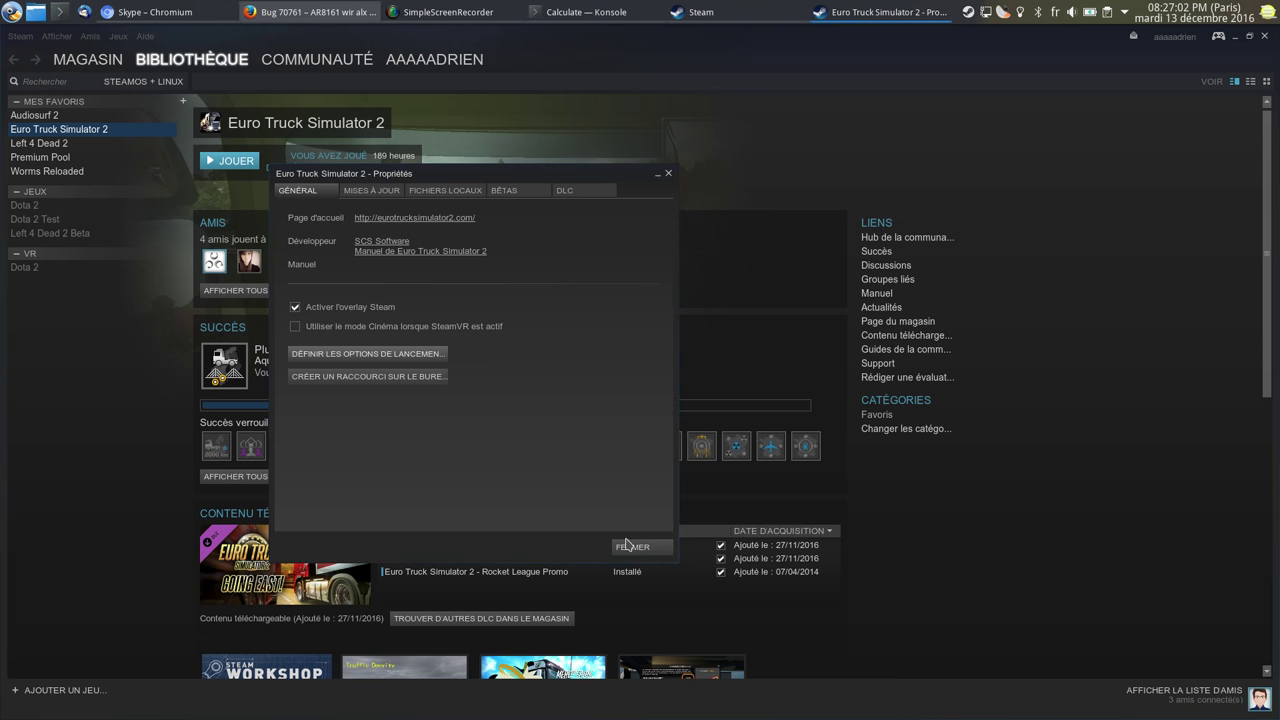
pyautogui.click(628, 548)
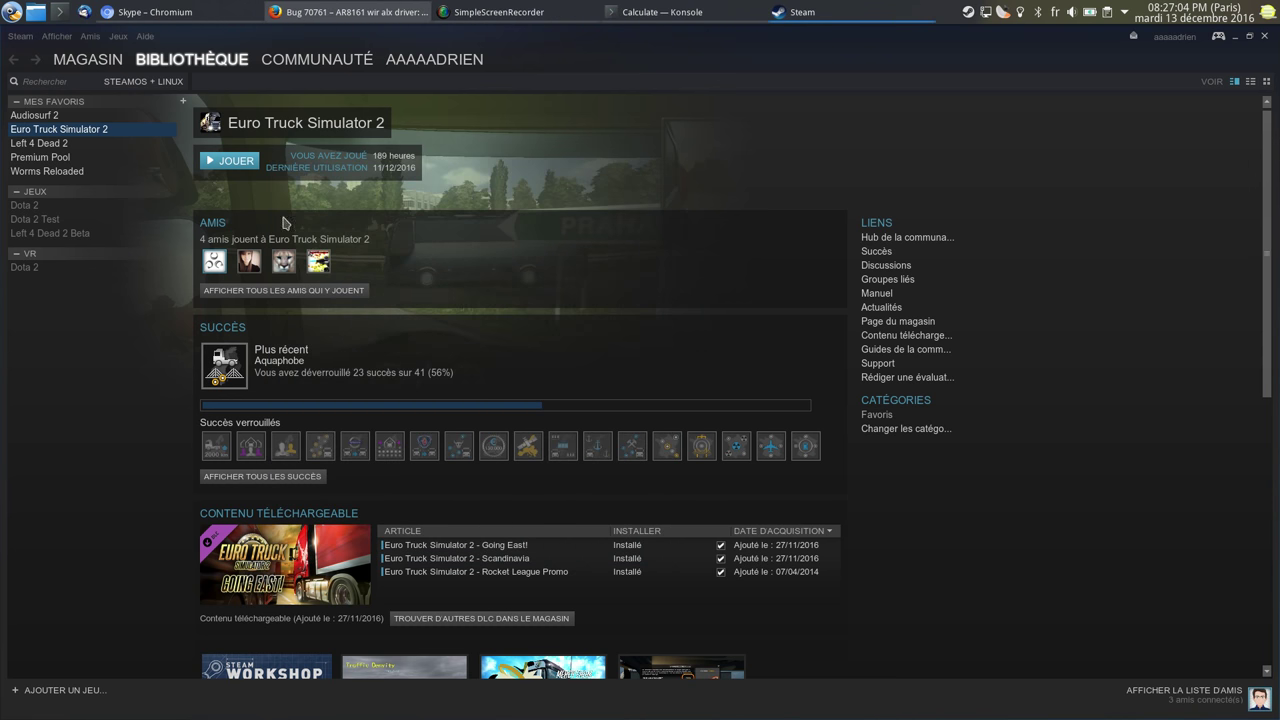
# - Launch Euro Truck Simulator 2 in its normal play mode, and quit the game from its profile screen
pyautogui.click(245, 163)
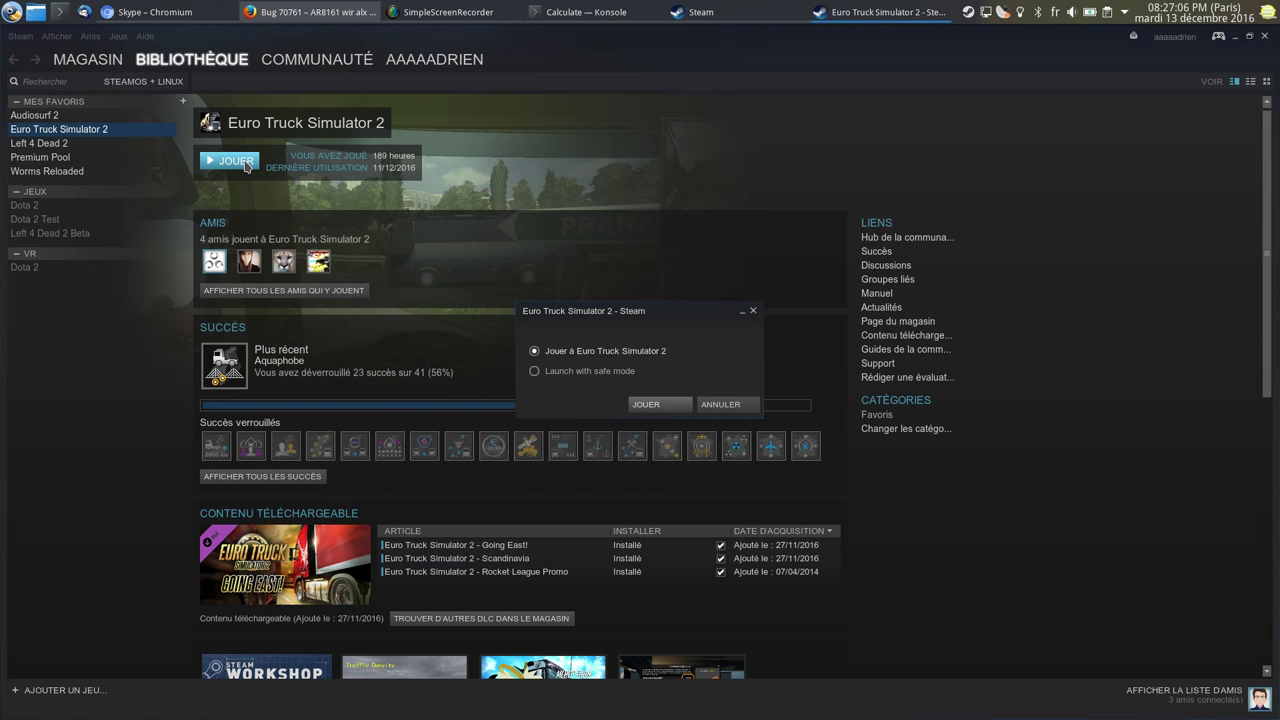
pyautogui.click(660, 406)
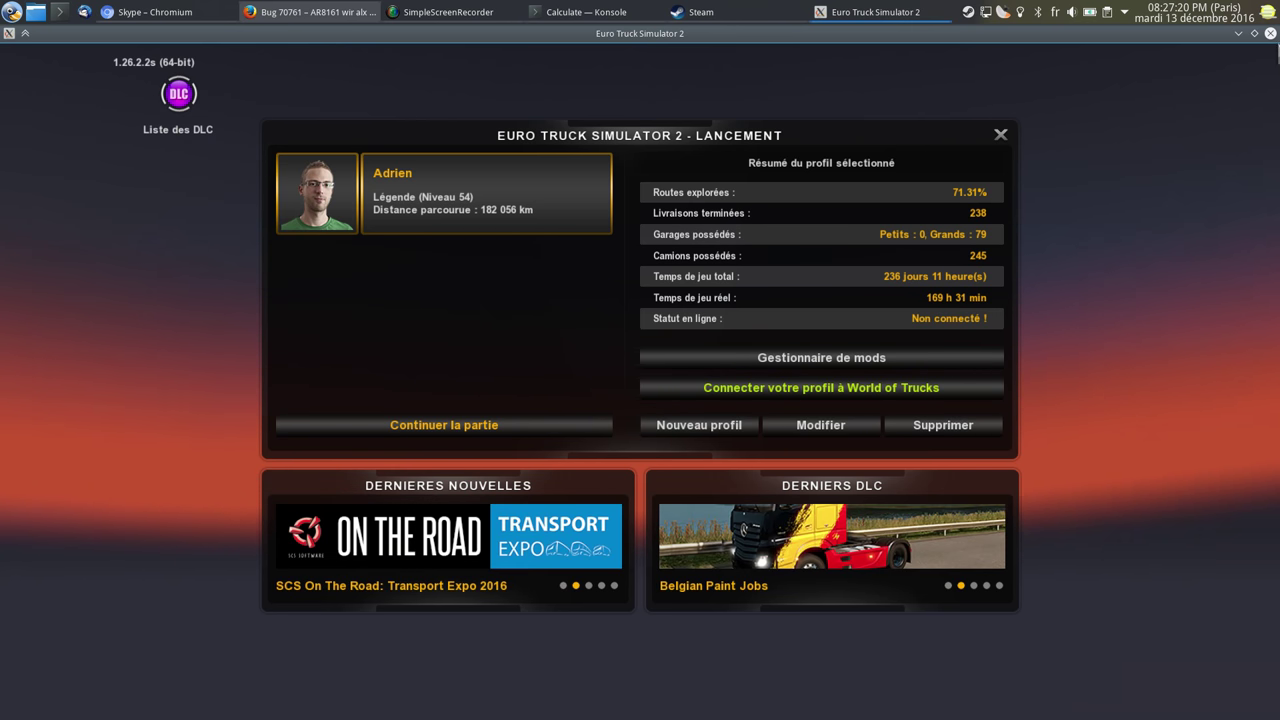
pyautogui.press('Escape')
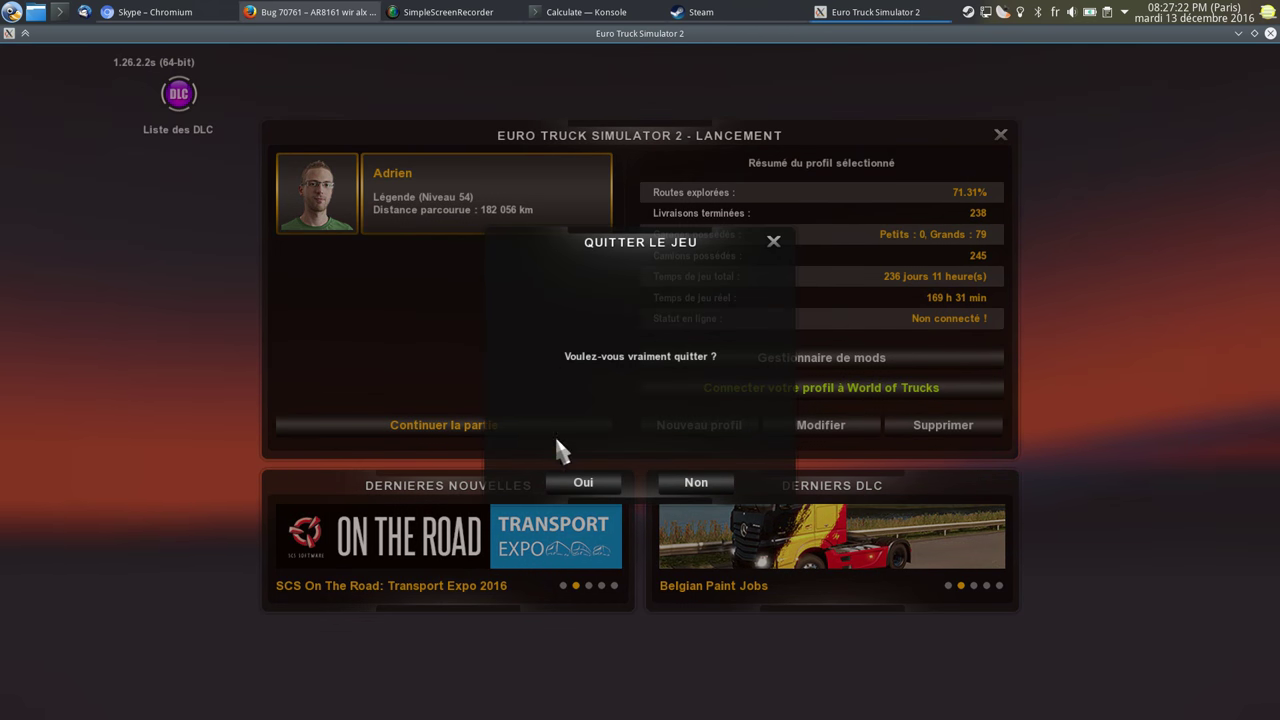
pyautogui.click(583, 481)
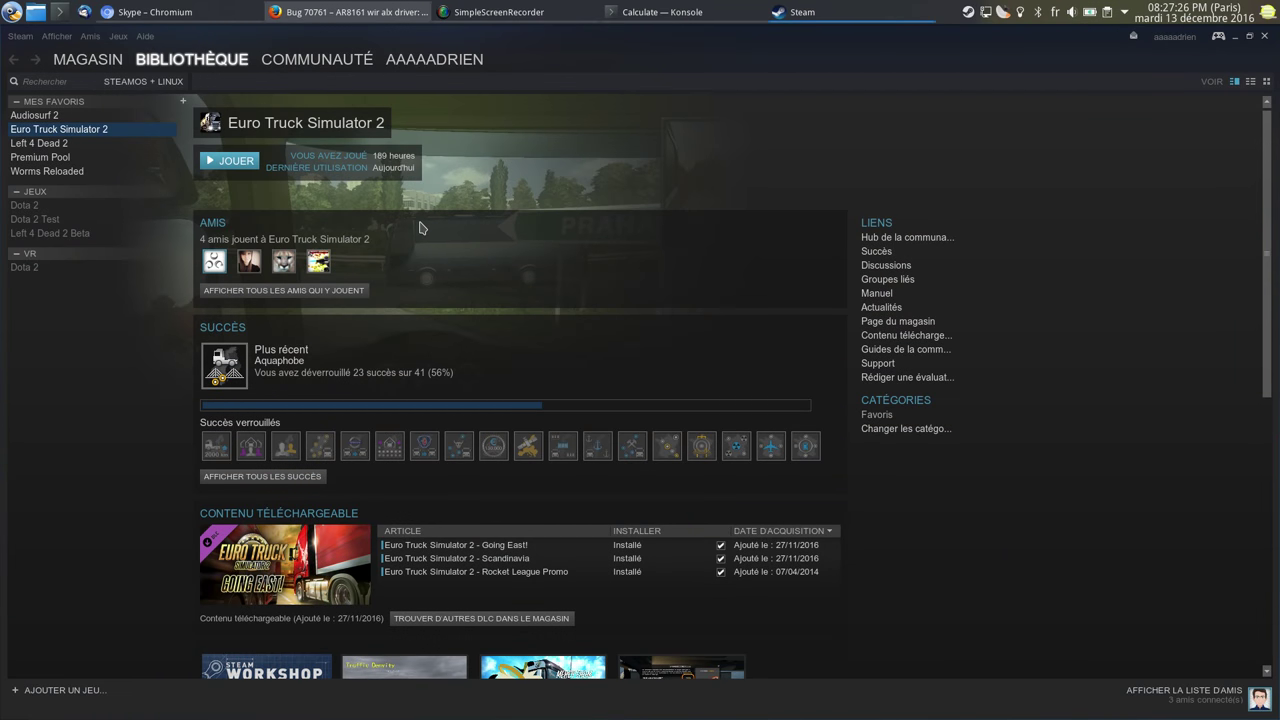
# - Return to Konsole and run ps -ef | grep steam to list the Steam processes
pyautogui.moveTo(805, 27)
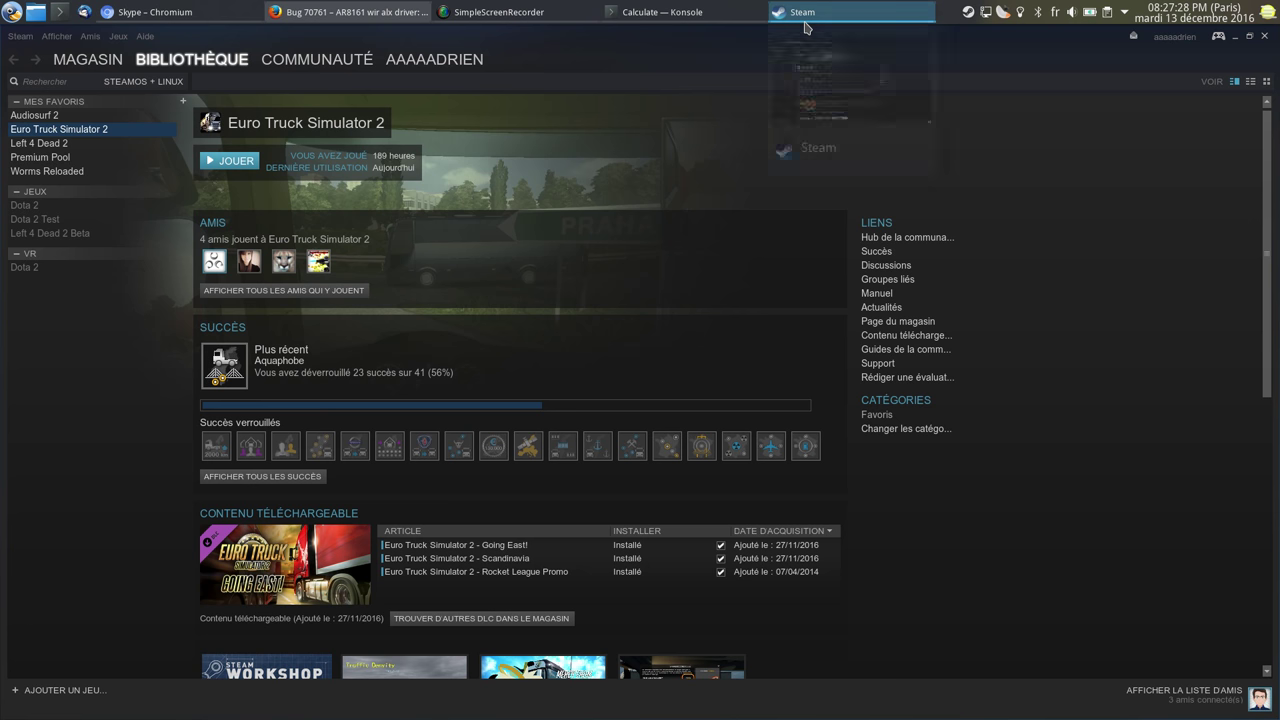
pyautogui.click(668, 14)
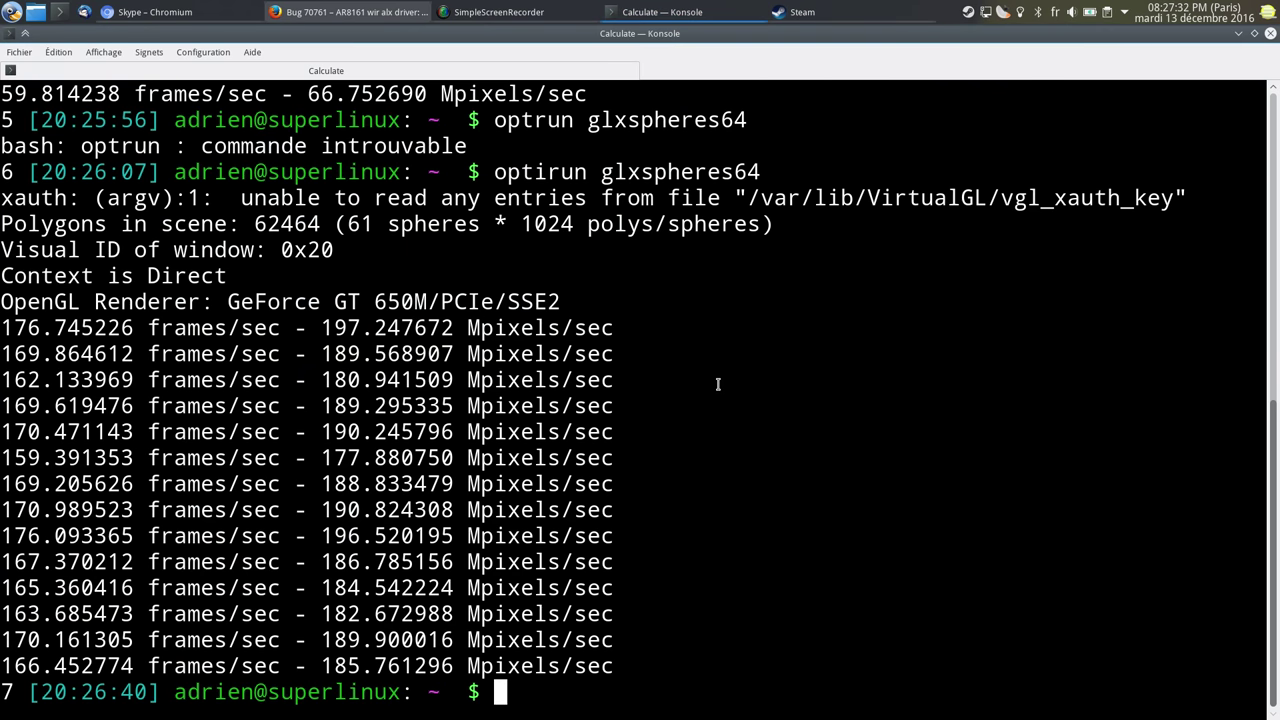
pyautogui.write('ps -ef | grep steam')
pyautogui.press('Return')
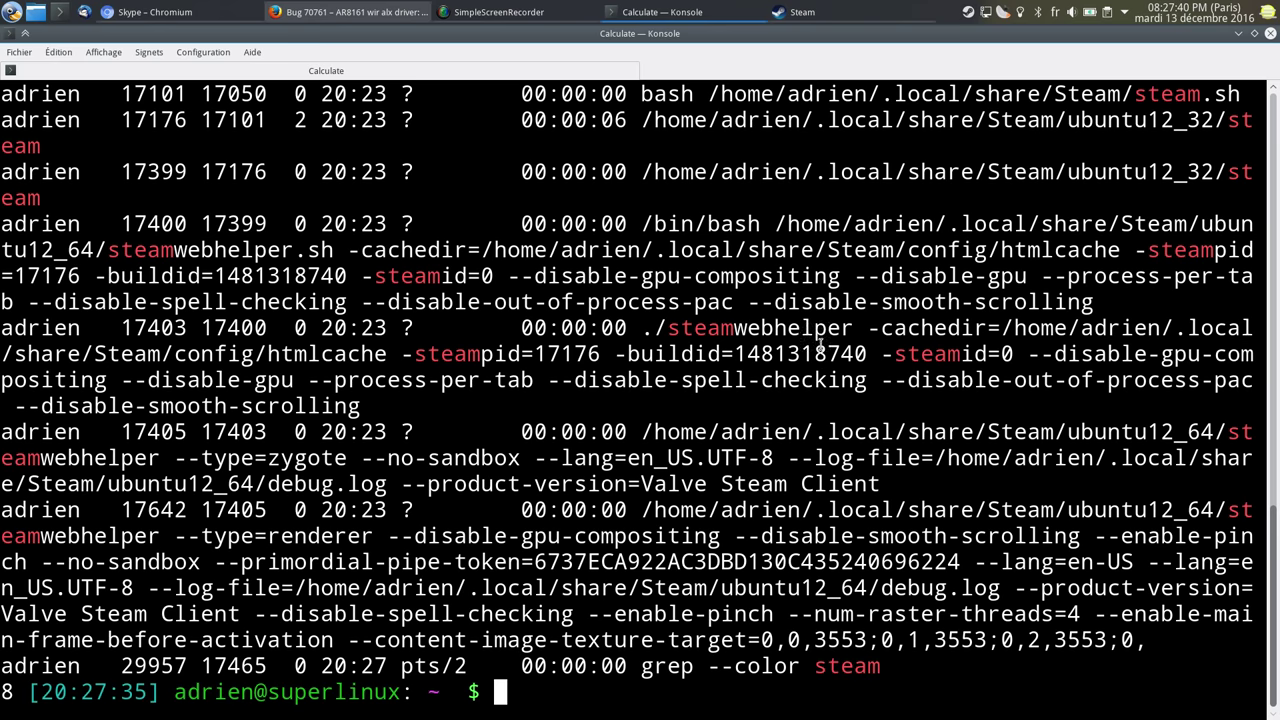
# - Look over the listed Steam processes in Konsole, and minimize the terminal window to get back to Steam
pyautogui.scroll(2, 796, 305)
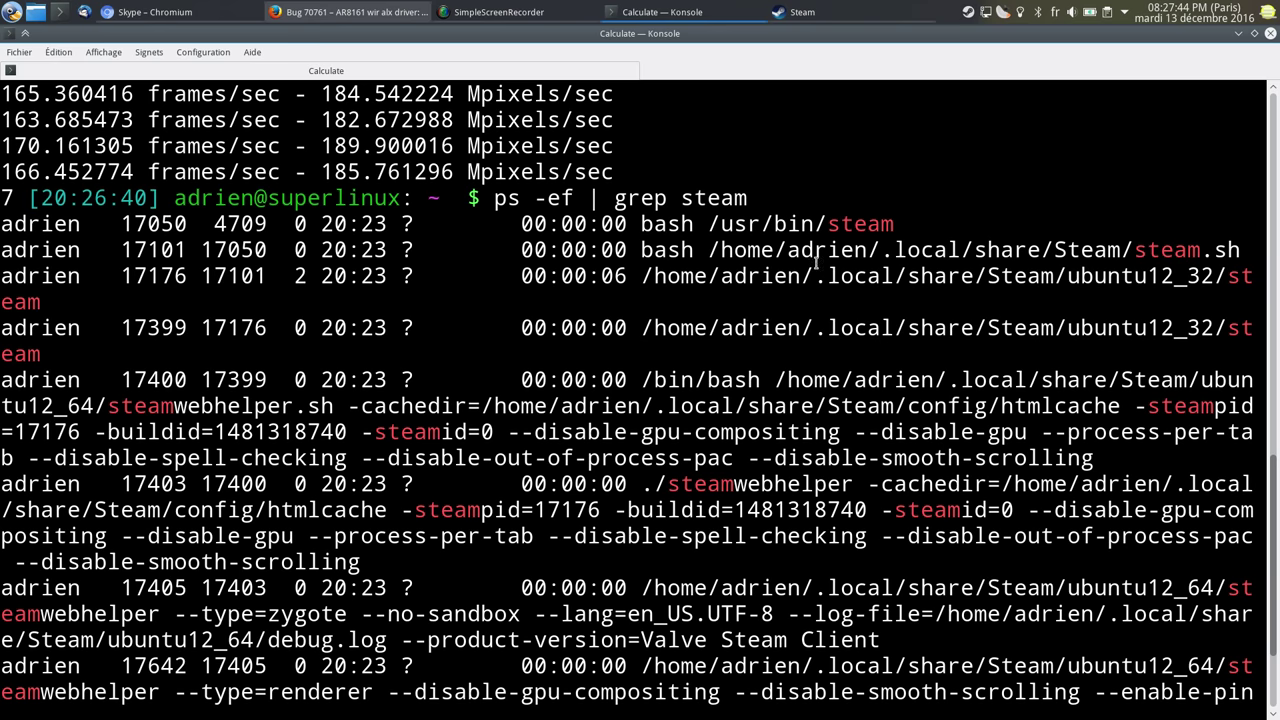
pyautogui.scroll(-2, 1176, 174)
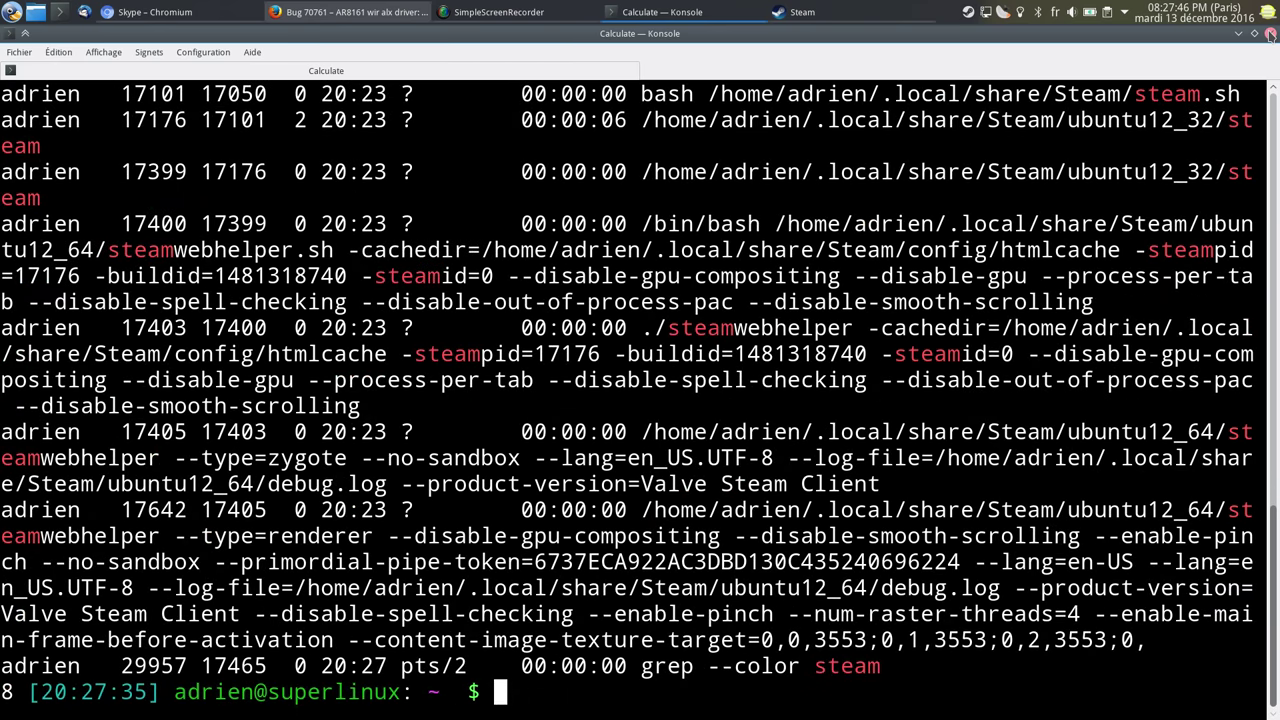
pyautogui.click(1239, 34)
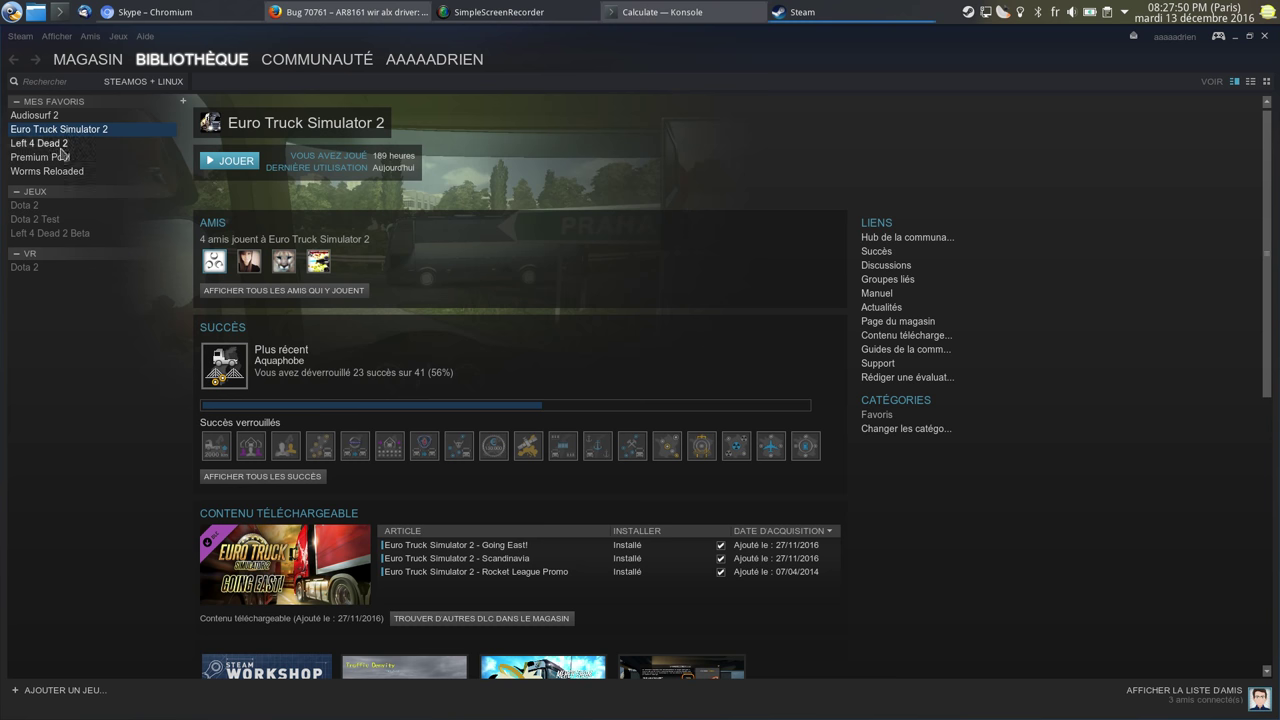
# - Set Euro Truck Simulator 2's launch options to primusrun %command% and close its properties
pyautogui.rightClick(105, 131)
pyautogui.click(164, 370)
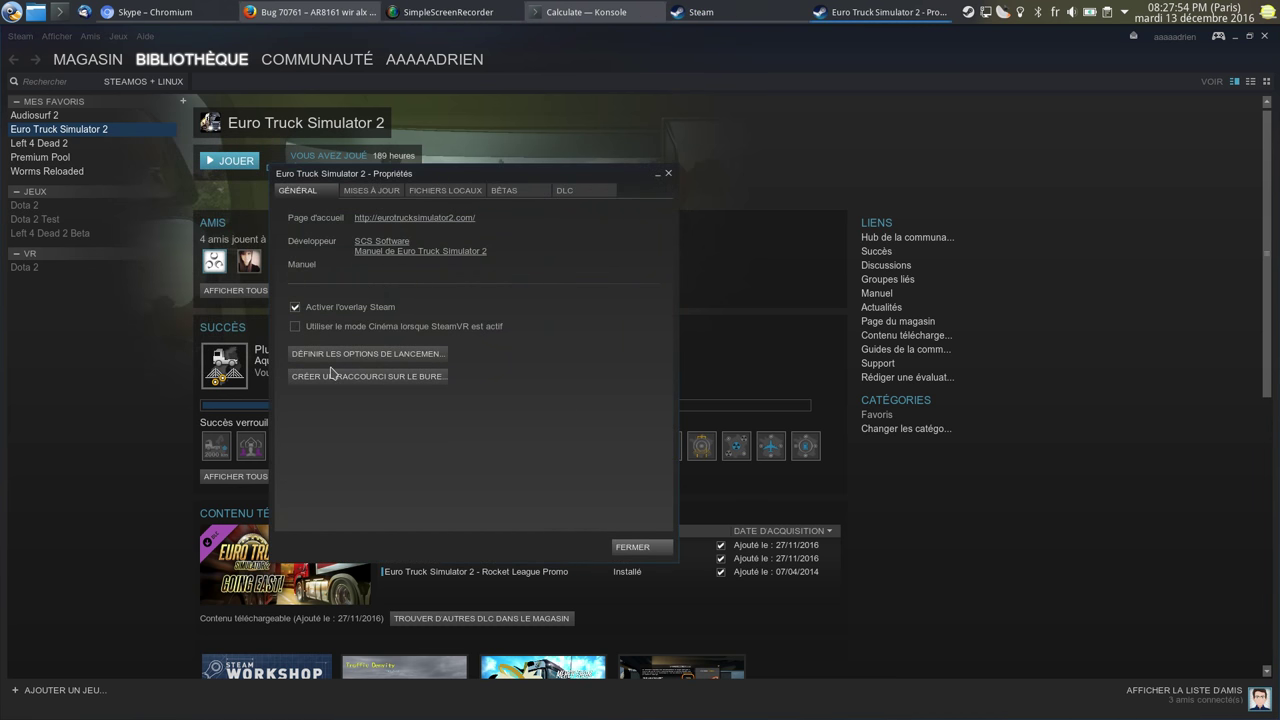
pyautogui.click(360, 354)
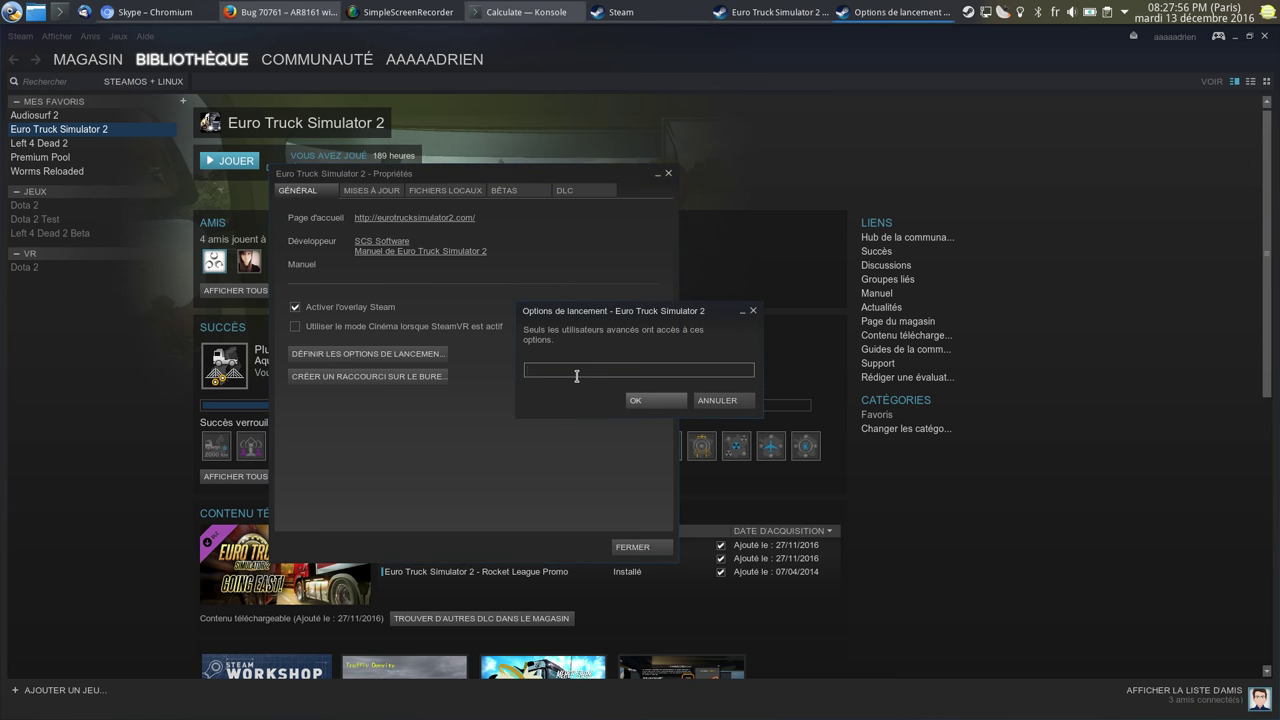
pyautogui.write('optirun %command%')
pyautogui.click(670, 403)
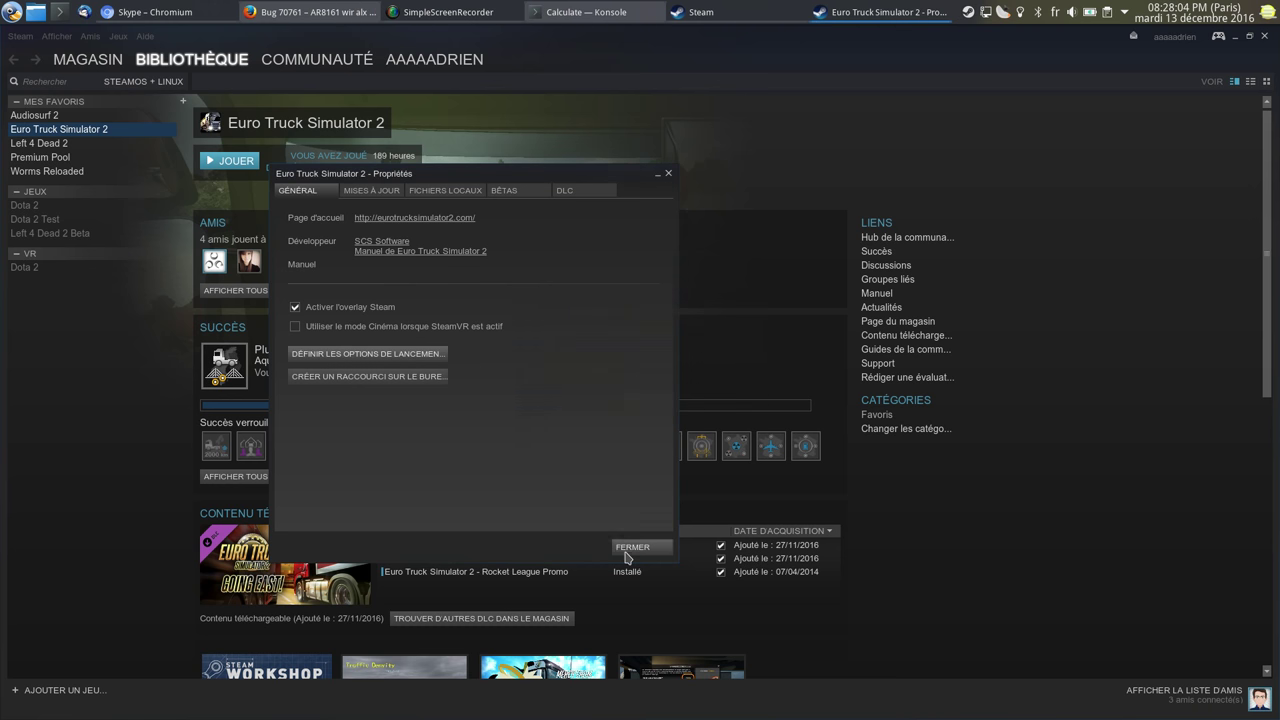
pyautogui.click(632, 547)
# - Try twice to launch Euro Truck Simulator 2 in its normal play mode
pyautogui.click(229, 160)
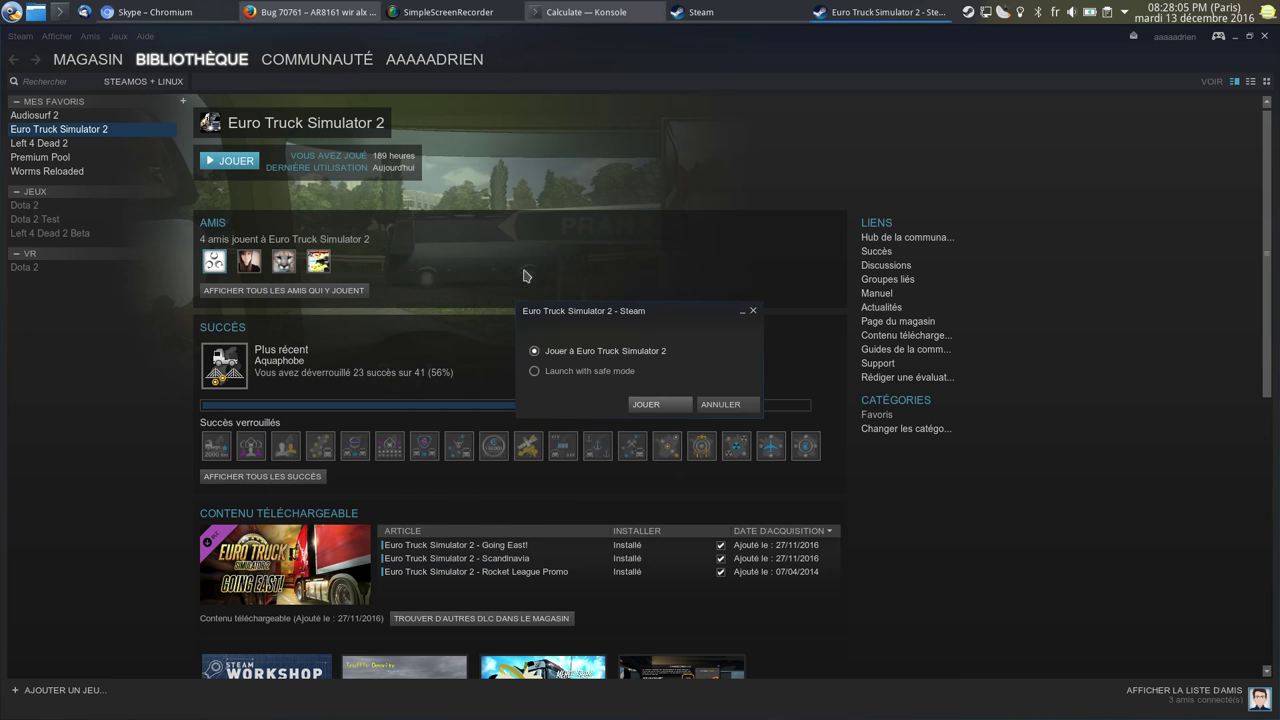
pyautogui.click(668, 406)
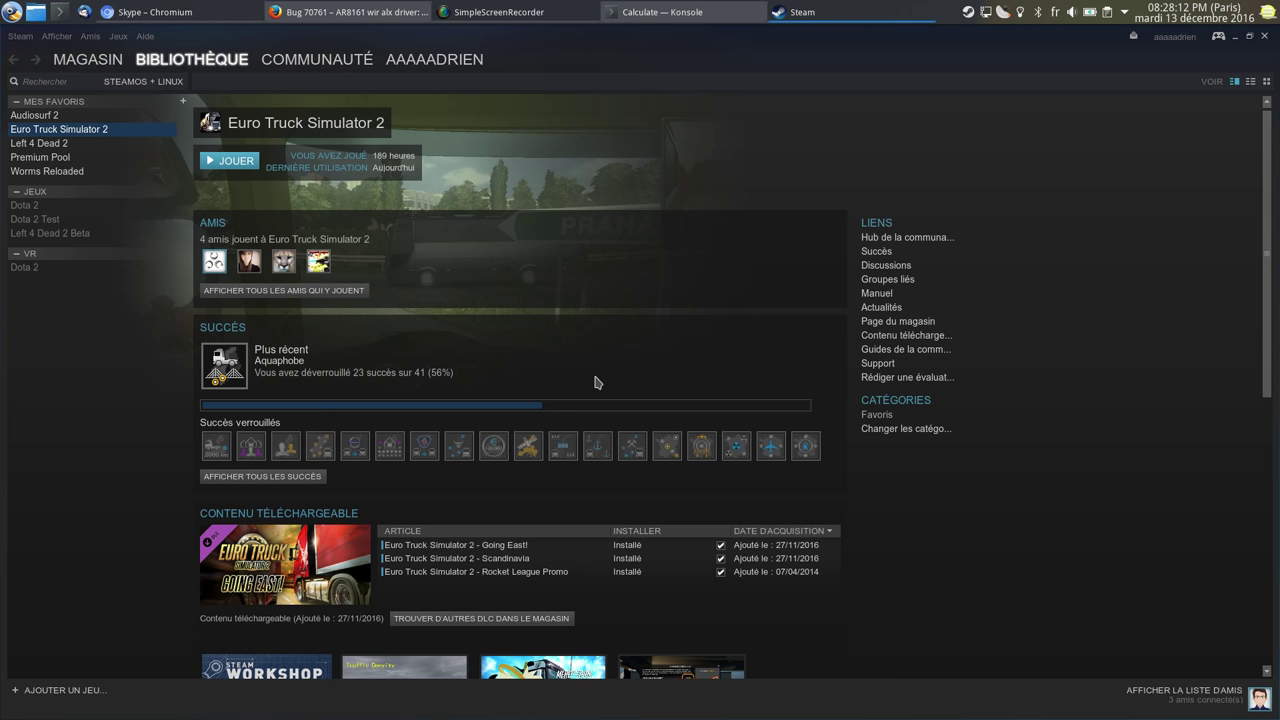
pyautogui.click(232, 160)
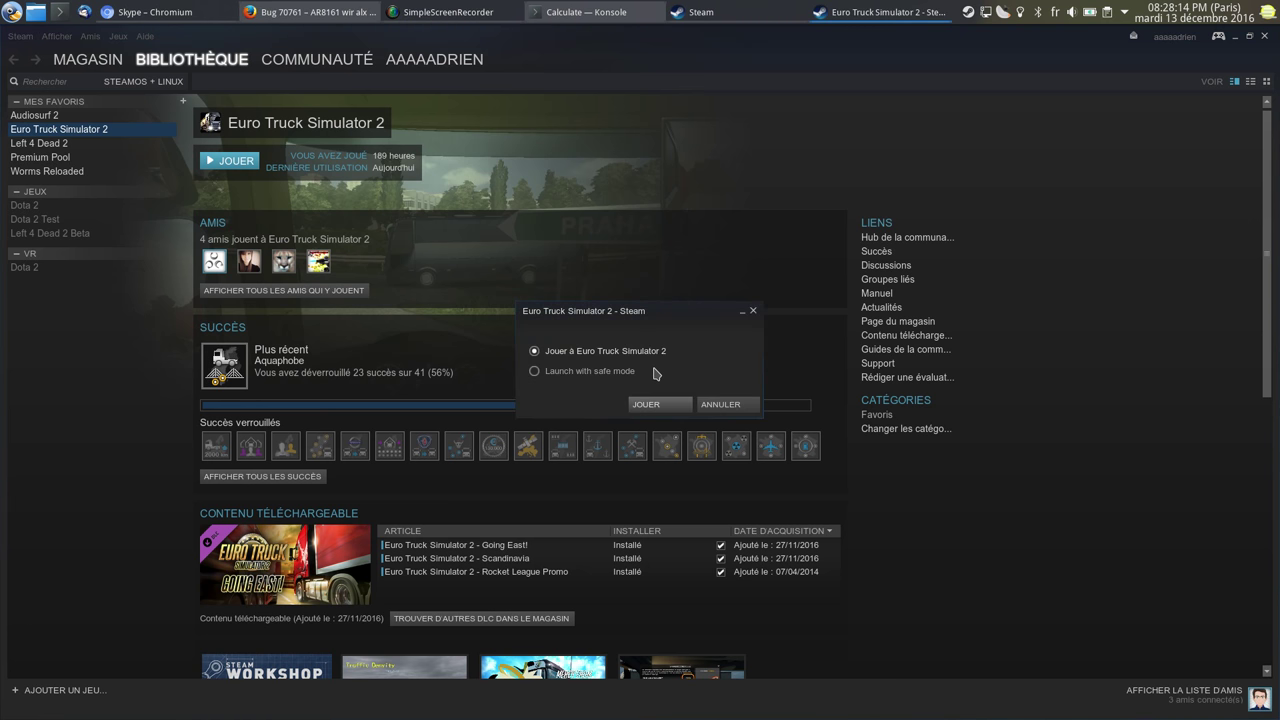
pyautogui.click(651, 403)
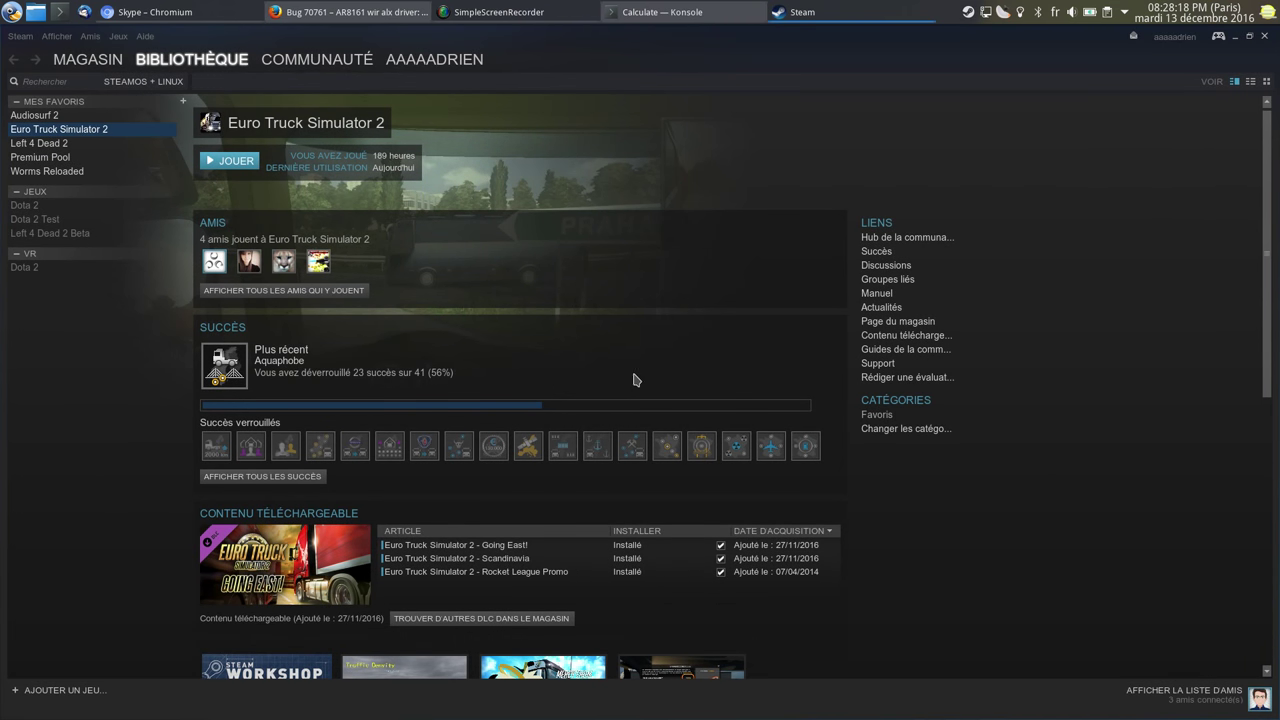
# - Return to Konsole, run eix primus to look up the package, and add several blank prompt lines below its output
pyautogui.click(708, 10)
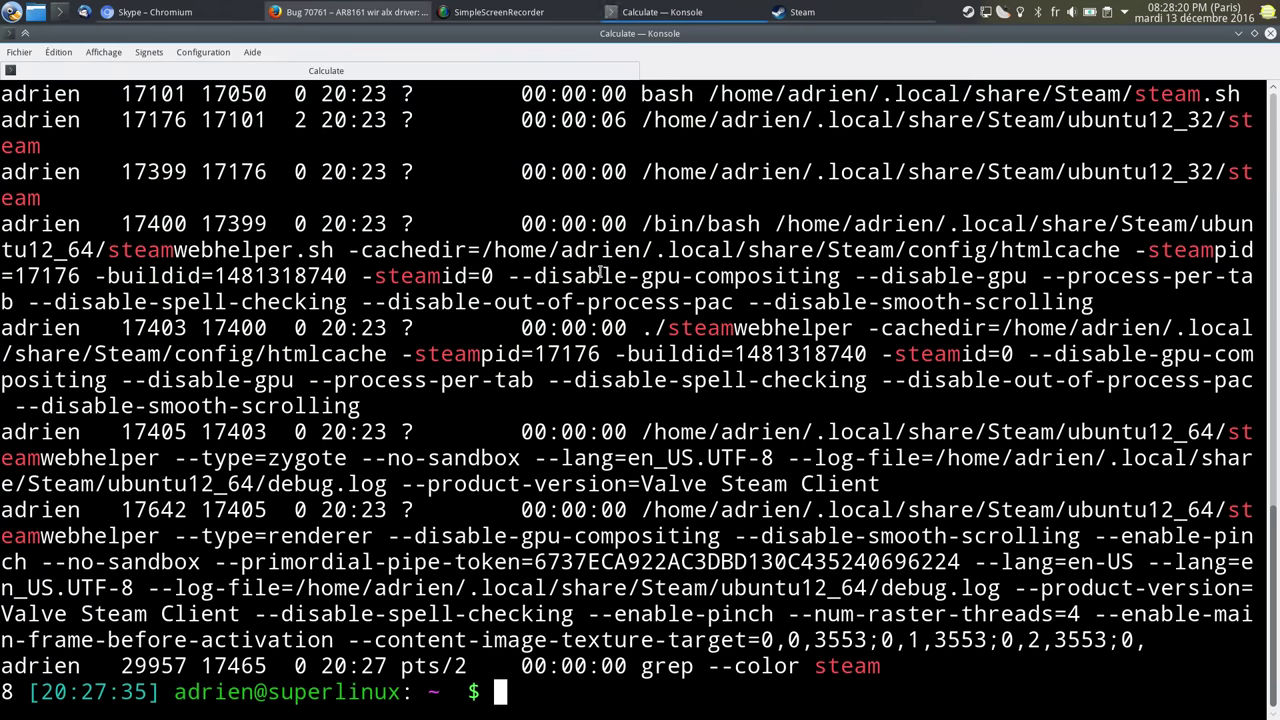
pyautogui.write('eix ')
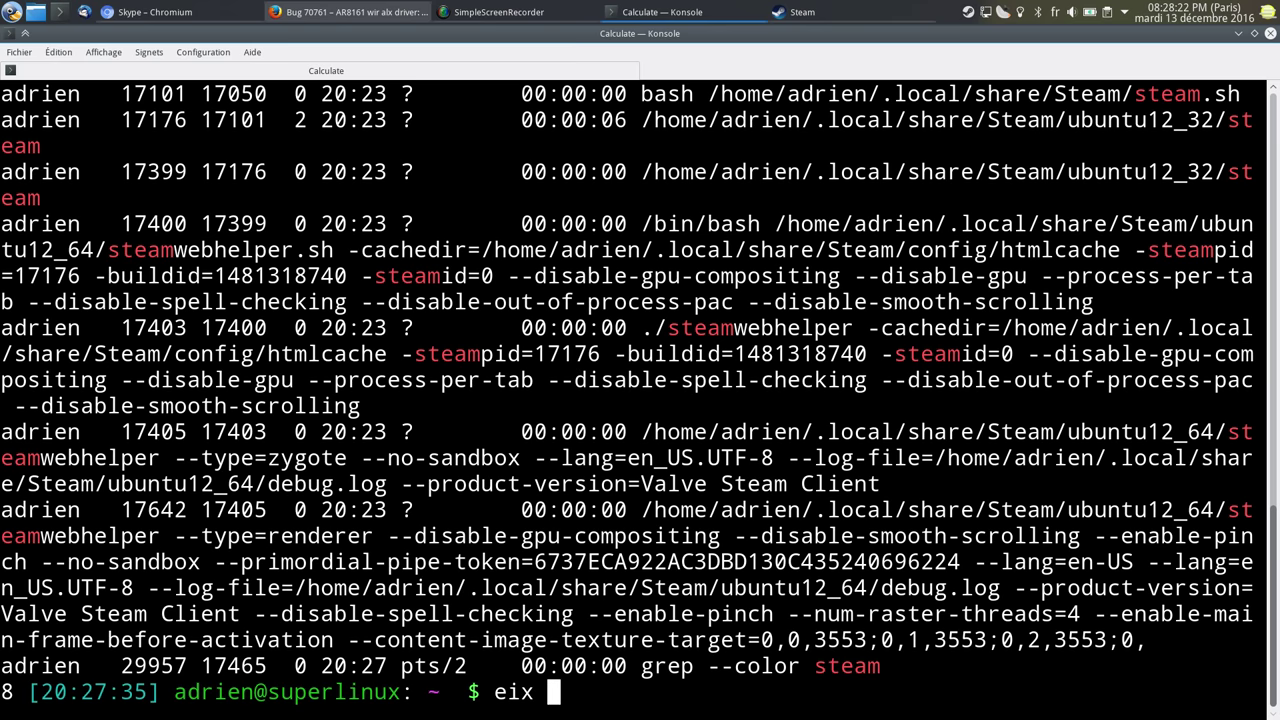
pyautogui.write('-c')
pyautogui.press('BackSpace')
pyautogui.press('BackSpace')
pyautogui.press('BackSpace')
pyautogui.press('BackSpace')
pyautogui.write('prim')
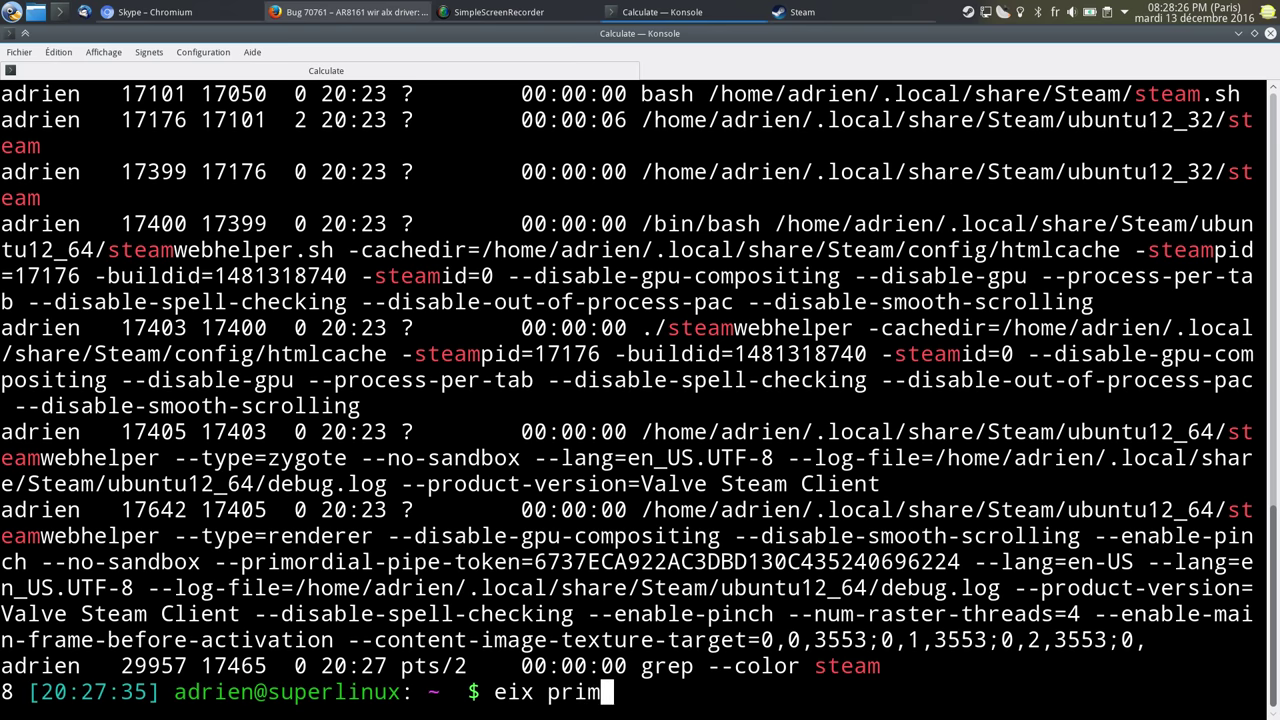
pyautogui.write('us')
pyautogui.press('Return')
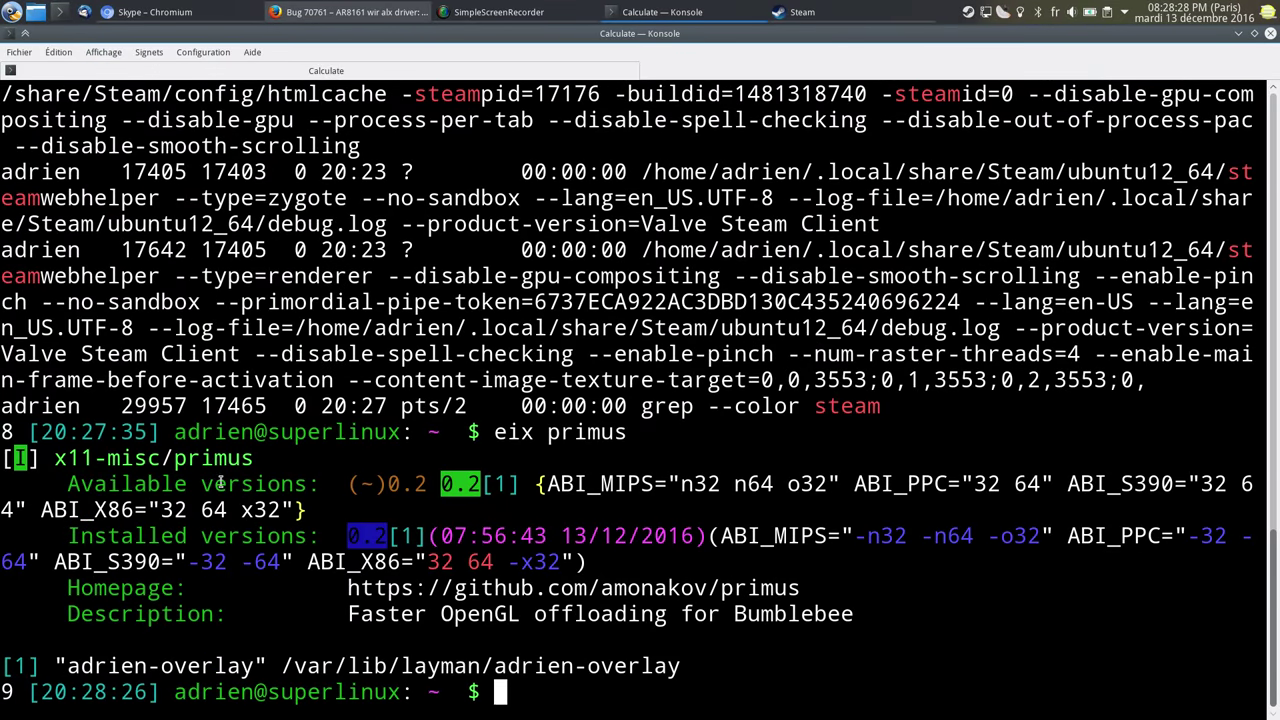
pyautogui.press('Return')
pyautogui.press('Return')
pyautogui.press('Return')
pyautogui.press('Return')
pyautogui.press('Return')
pyautogui.press('Return')
pyautogui.press('Return')
pyautogui.press('Return')
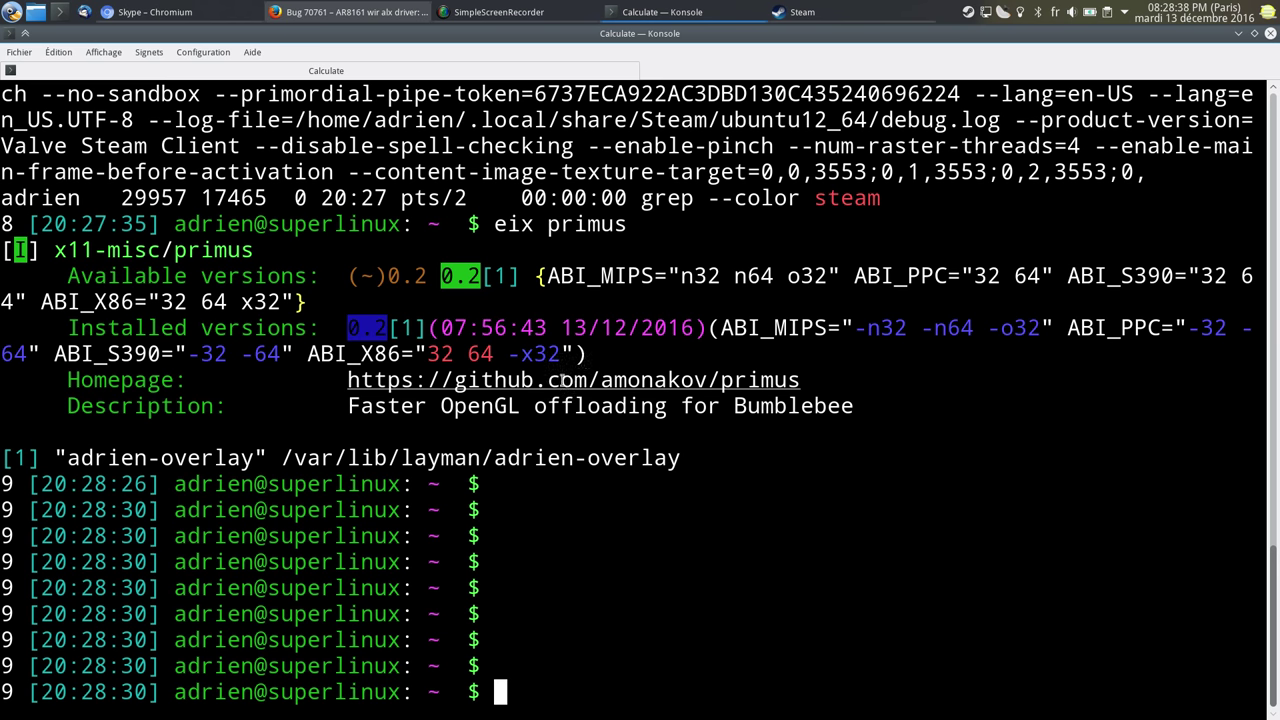
# - Switch to Steam, review Euro Truck Simulator 2's launch options, confirm primusrun %command%, and close the properties
pyautogui.click(795, 12)
pyautogui.rightClick(68, 137)
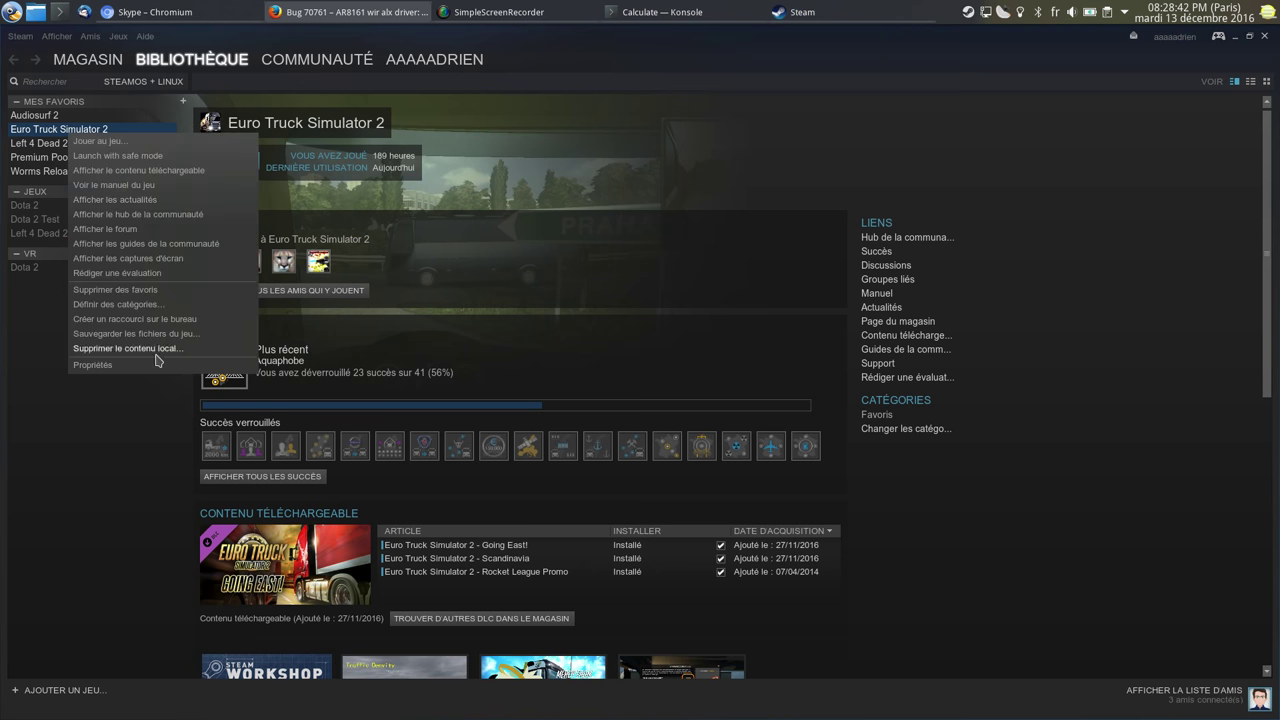
pyautogui.click(154, 365)
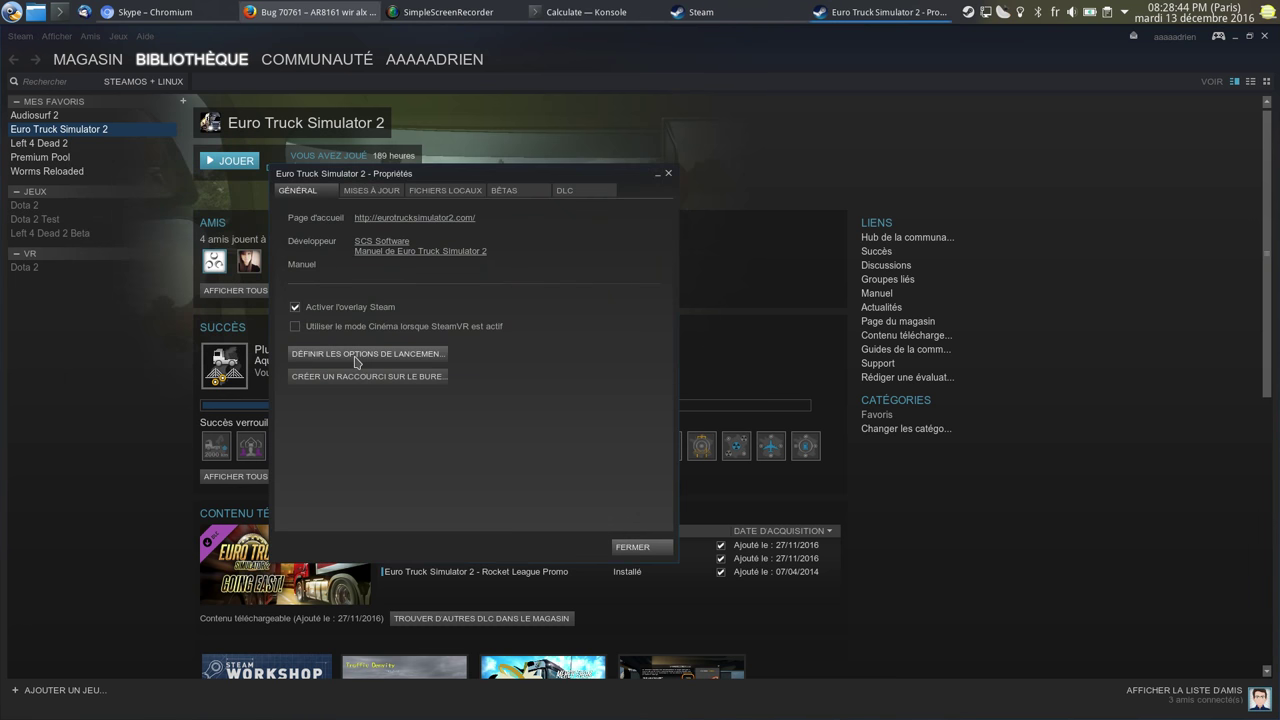
pyautogui.click(354, 353)
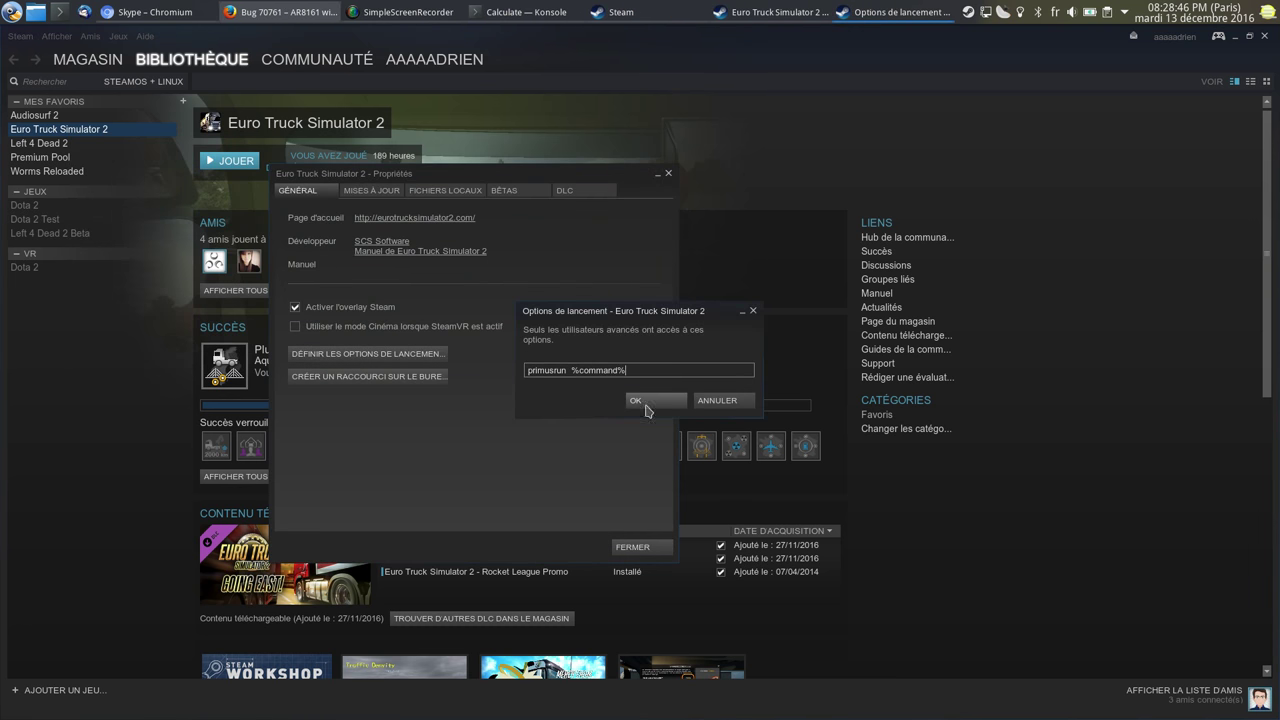
pyautogui.click(668, 403)
pyautogui.click(630, 546)
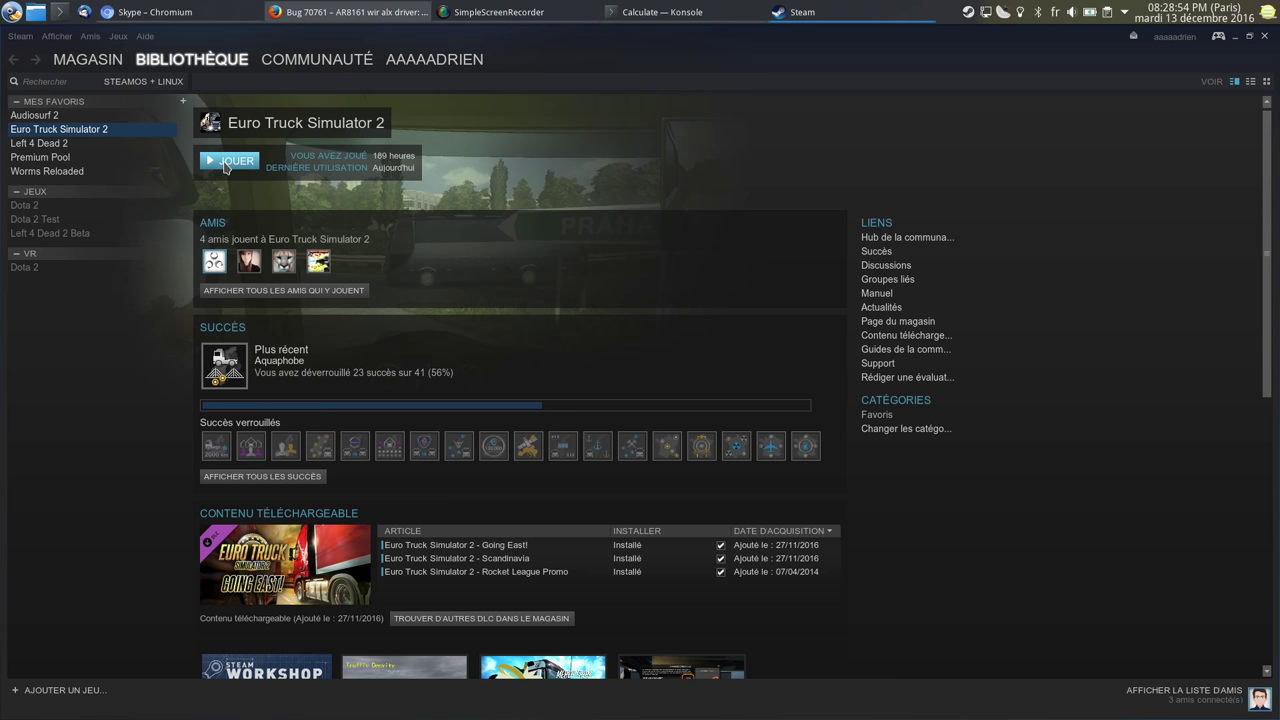
# - Dismiss the Steam window, close Konsole, and bring Firefox to the front
pyautogui.click(1264, 36)
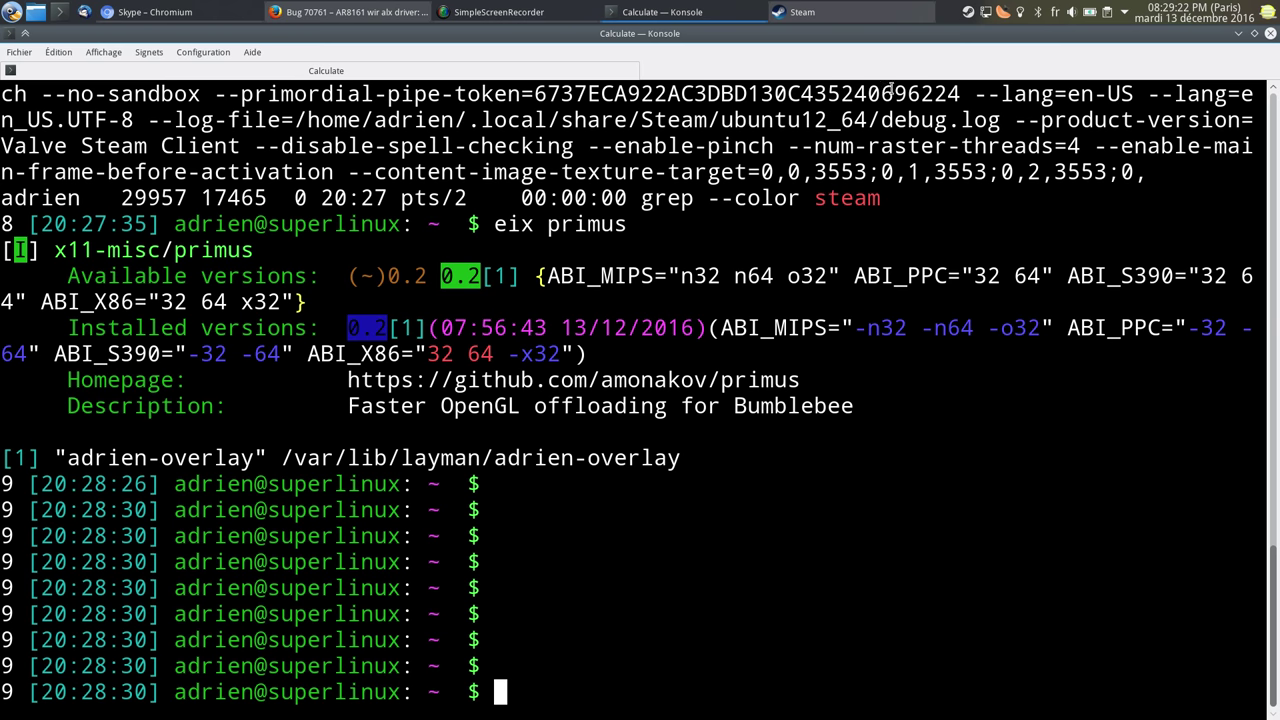
pyautogui.click(1270, 36)
pyautogui.click(428, 12)
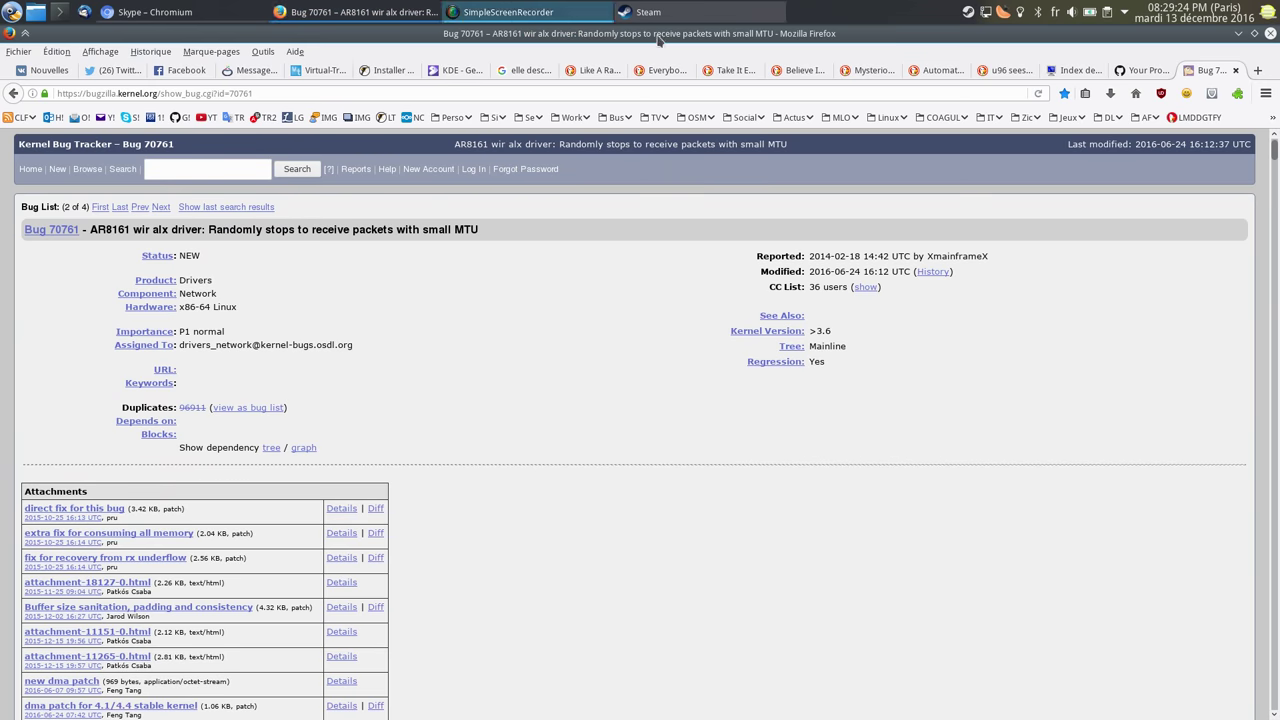
# - Open a new Firefox tab and search Google for "fuck linux"
pyautogui.click(1248, 70)
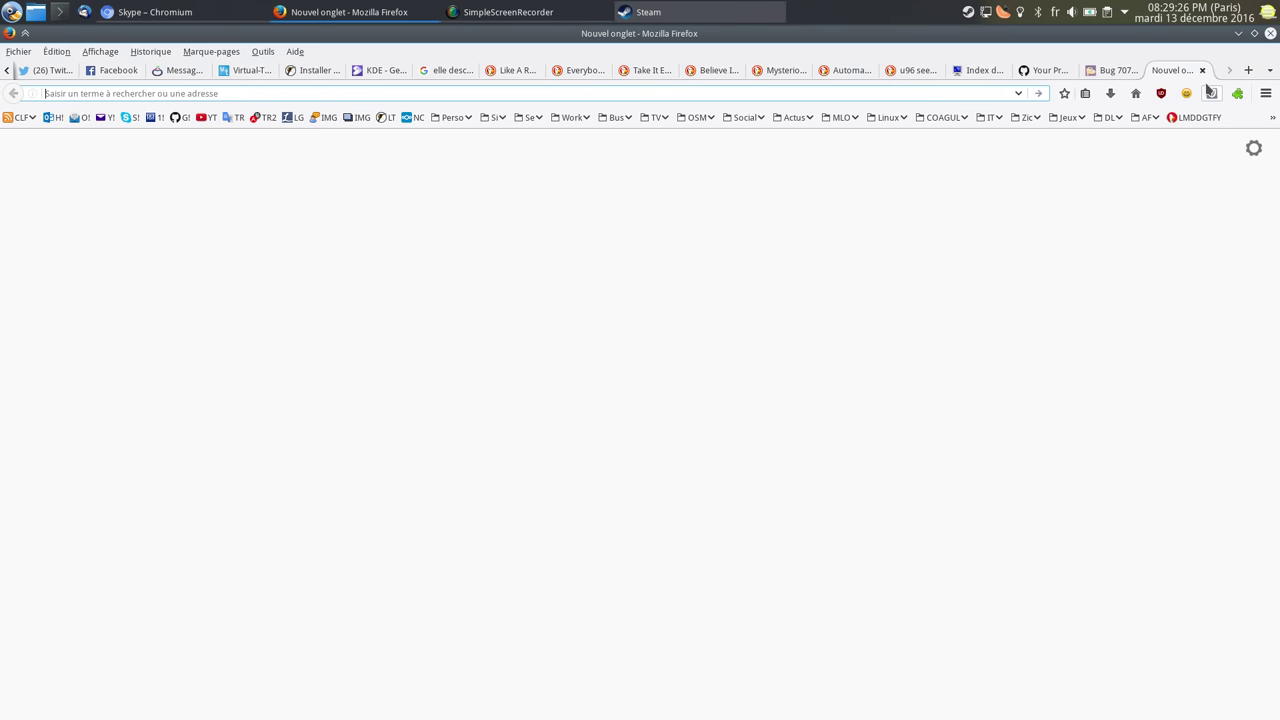
pyautogui.write('!g fuck')
pyautogui.press('Return')
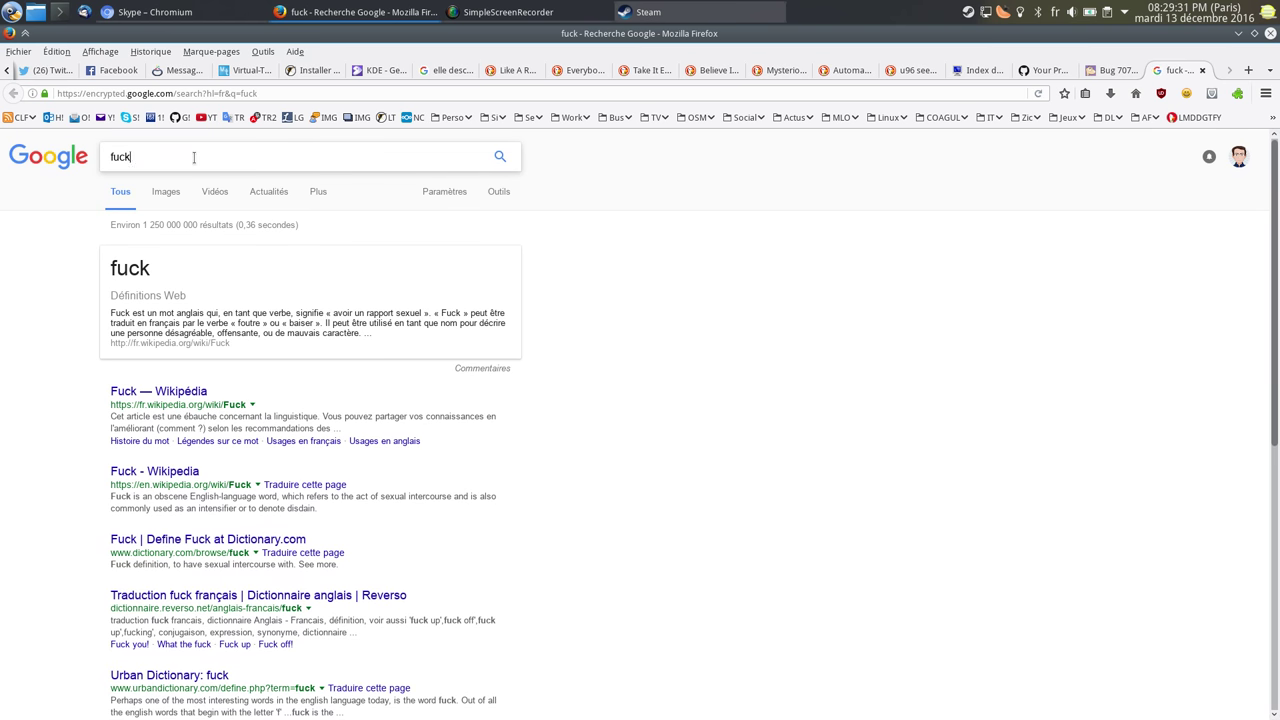
pyautogui.click(194, 157)
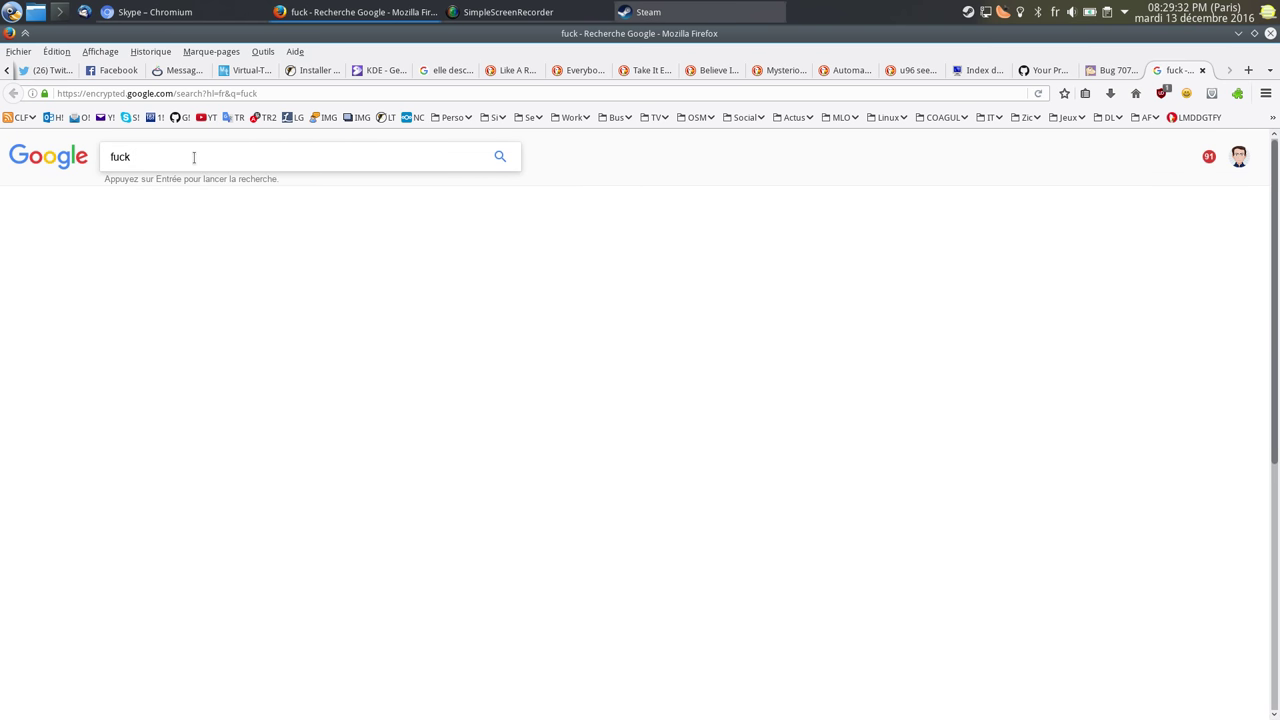
pyautogui.write('linux')
pyautogui.press('Return')
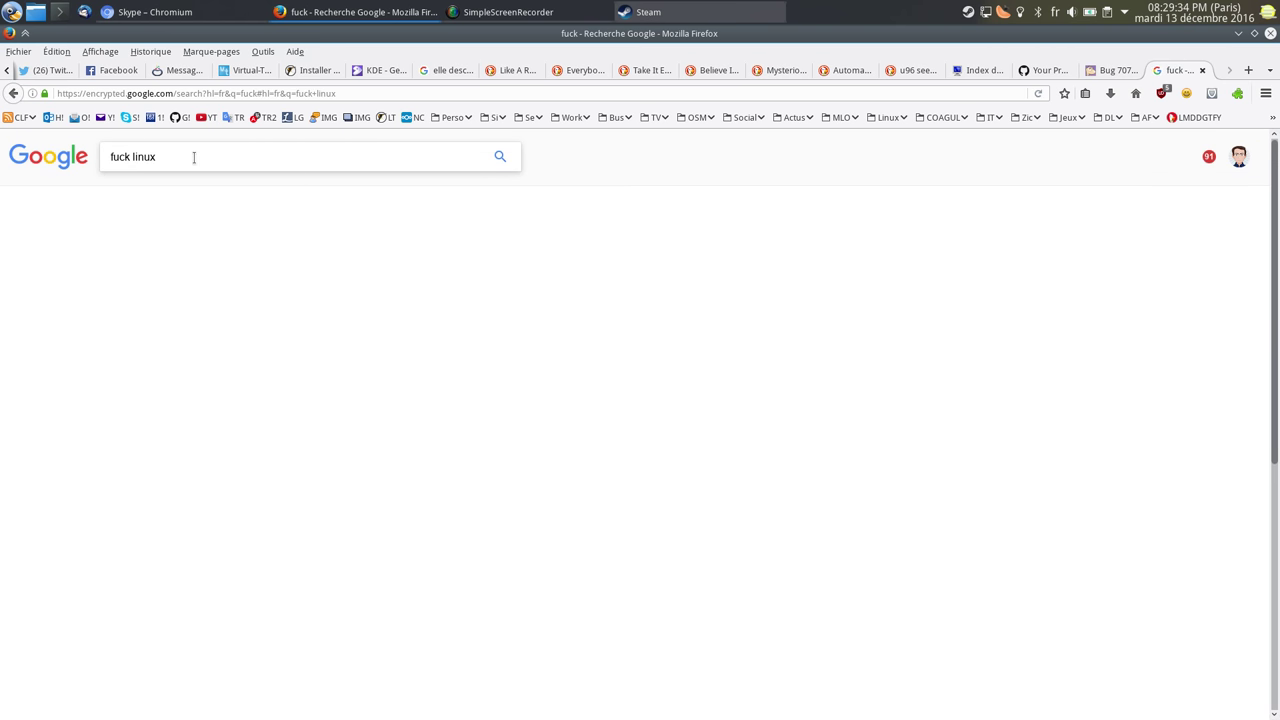
# - Show the image results, preview the "Fuck You Nvidia" picture from It's FOSS, and minimize Firefox
pyautogui.click(164, 193)
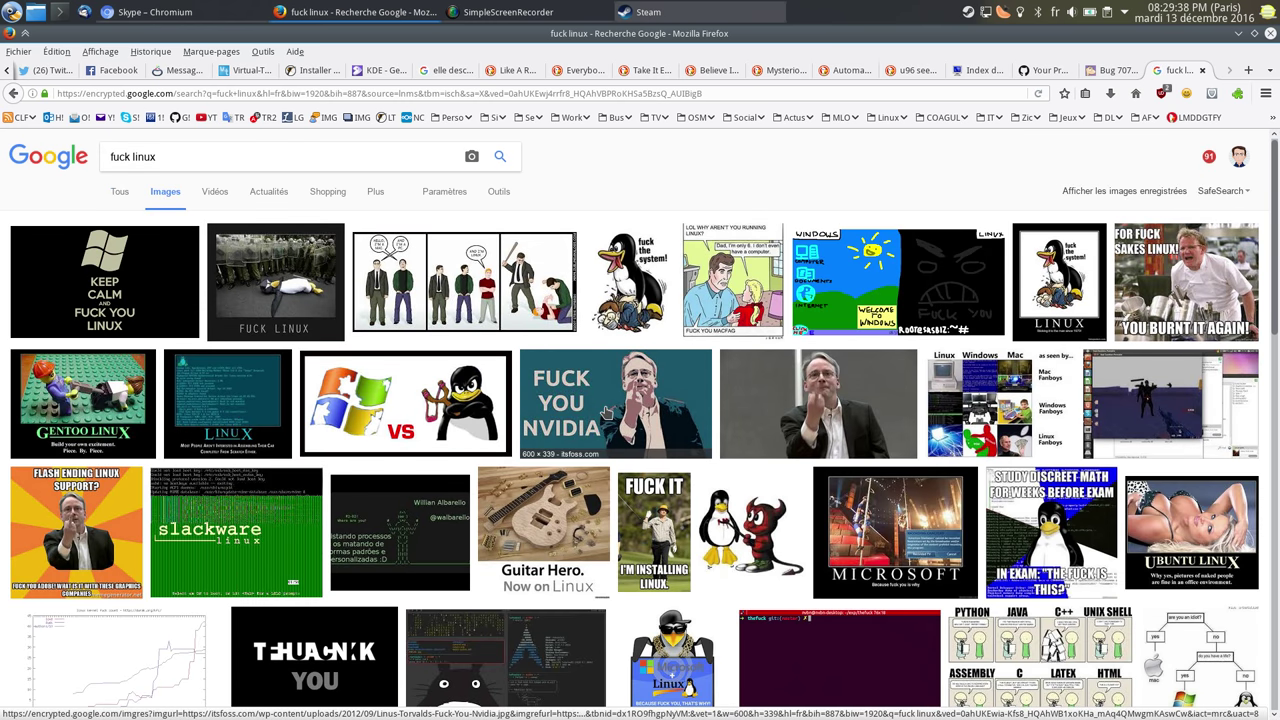
pyautogui.click(605, 412)
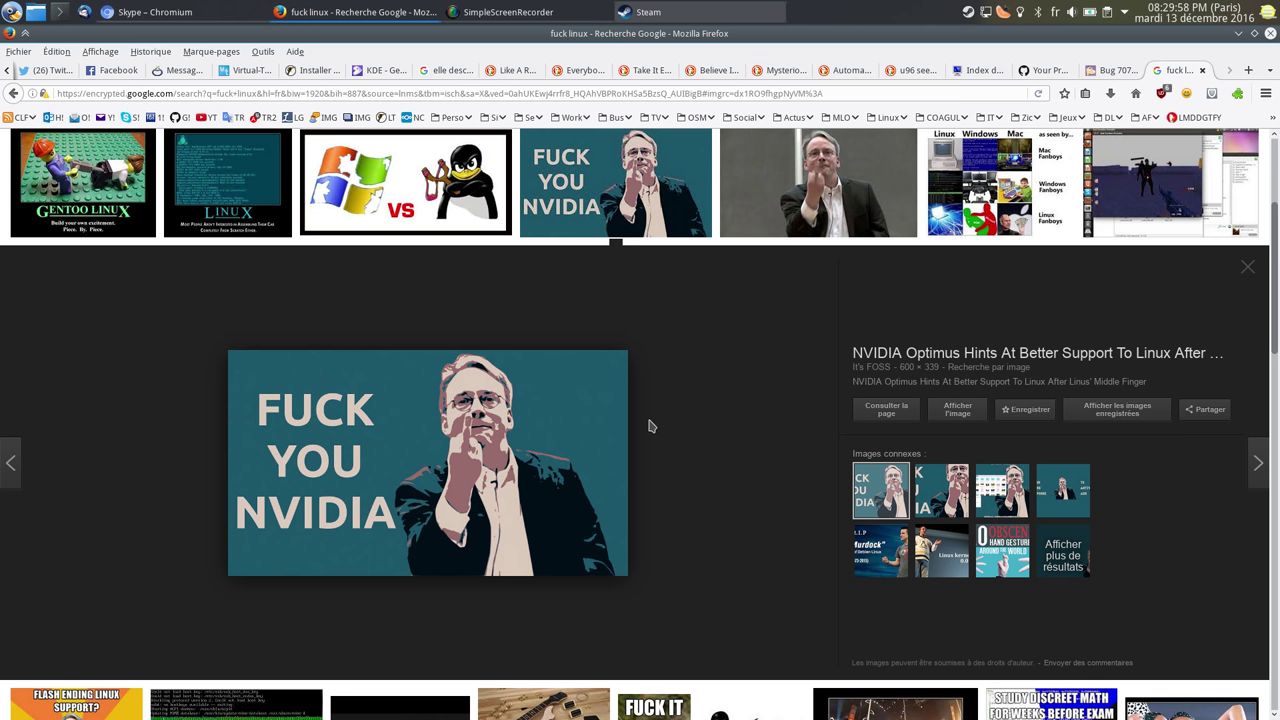
pyautogui.click(418, 8)
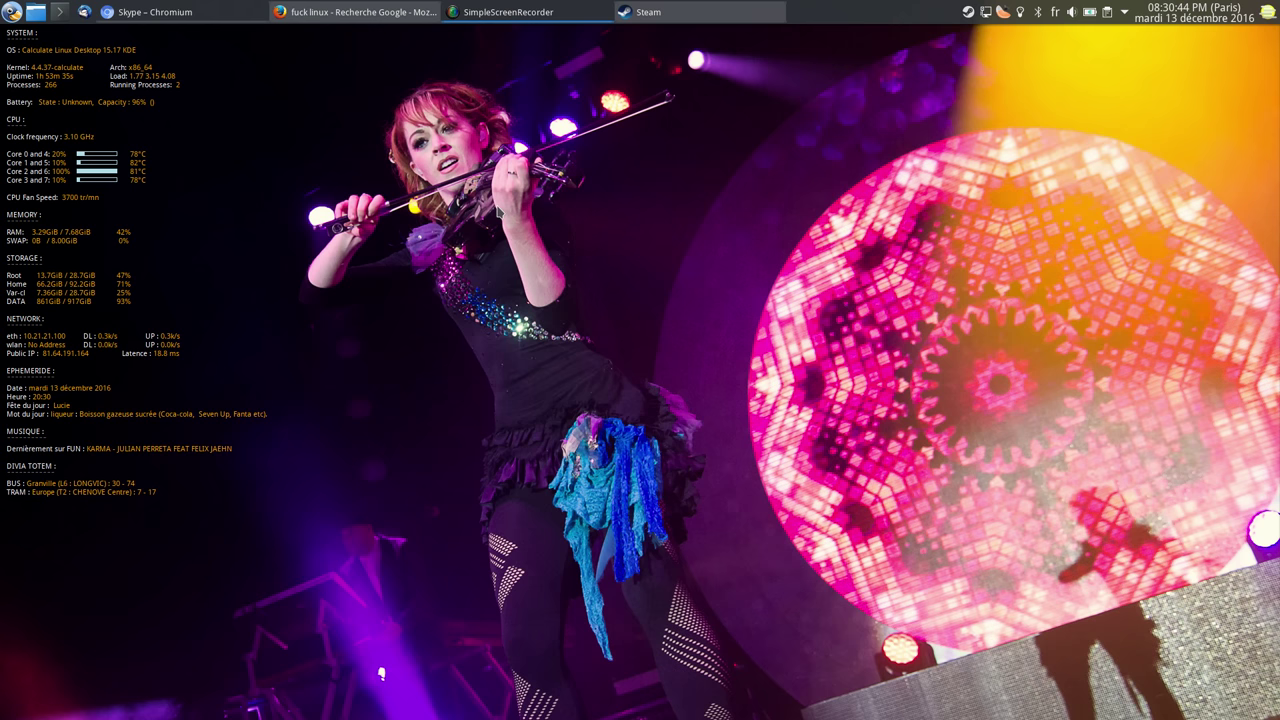
# - In Firefox's GitHub profile tab, open the profile picture upload dialog, browse the Téléchargements folder, and cancel the upload
pyautogui.click(366, 12)
pyautogui.click(1040, 70)
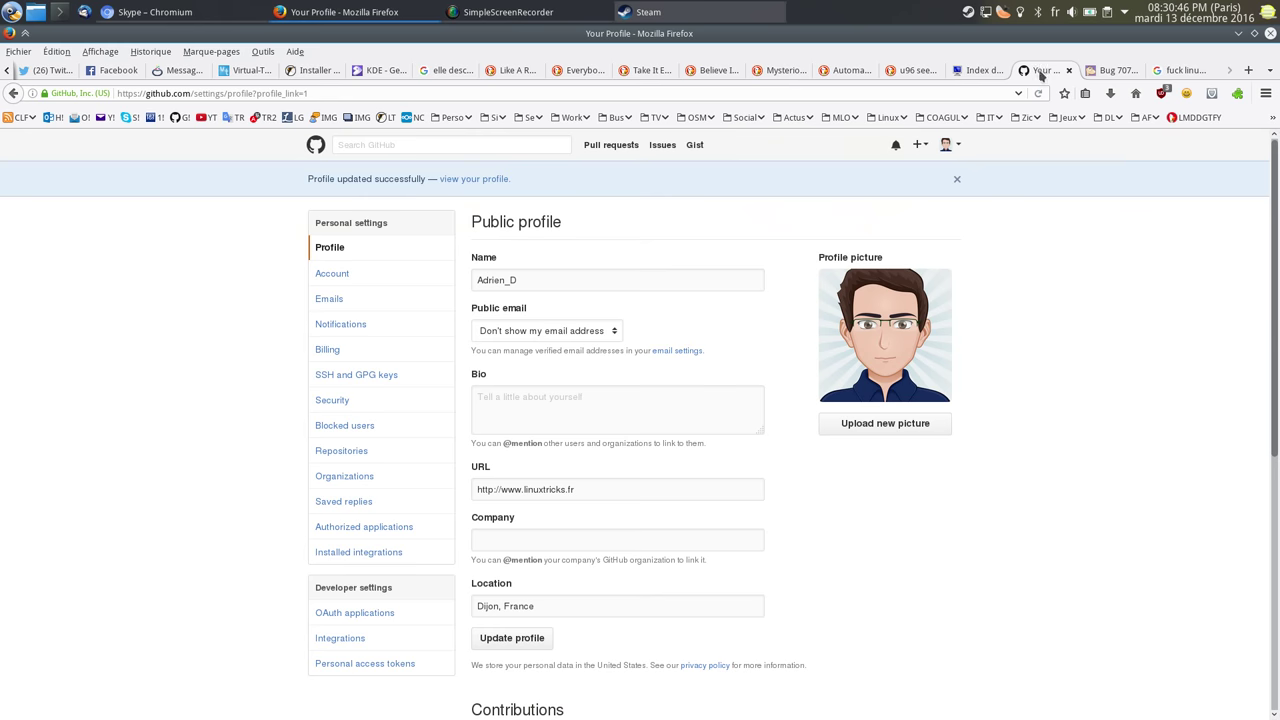
pyautogui.click(922, 440)
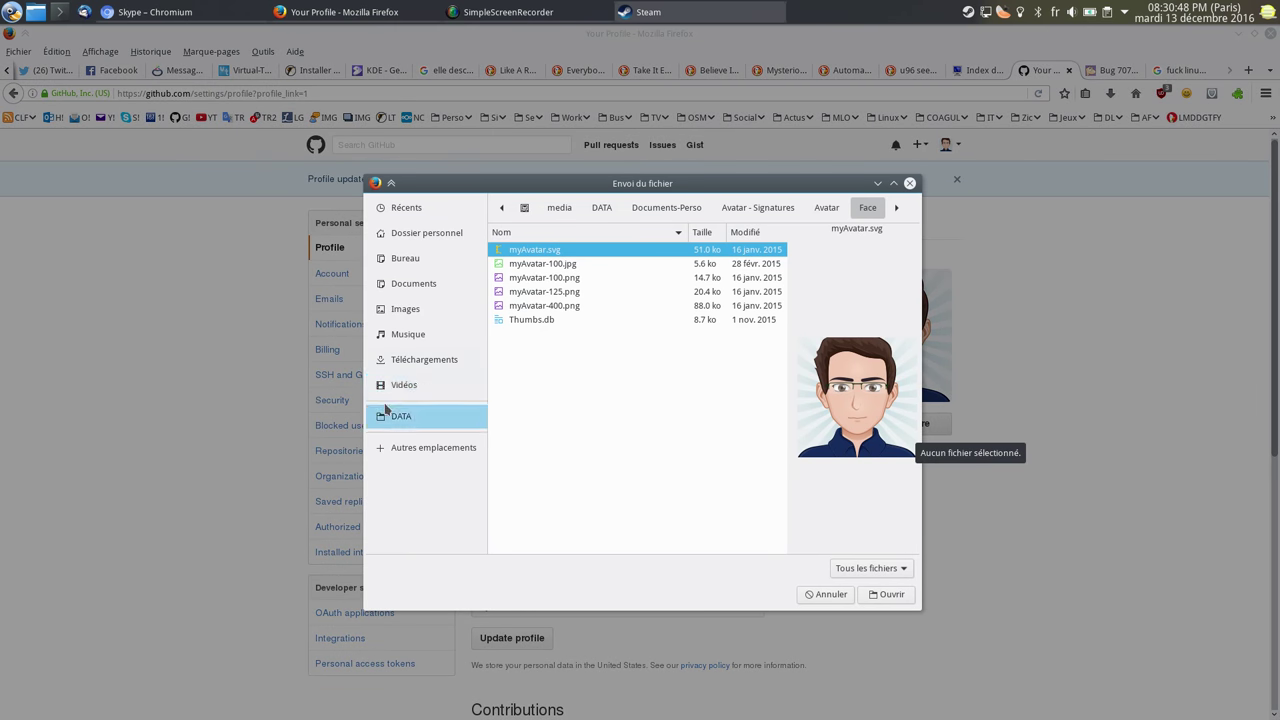
pyautogui.click(410, 360)
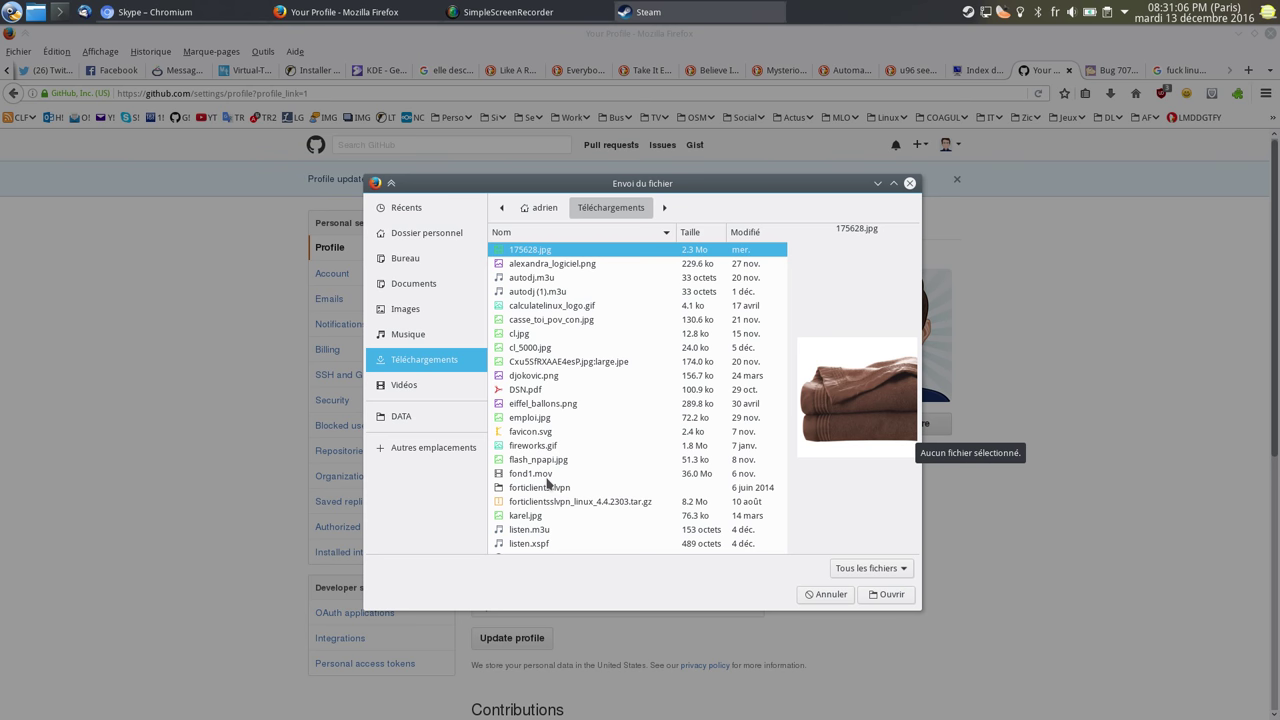
pyautogui.click(822, 597)
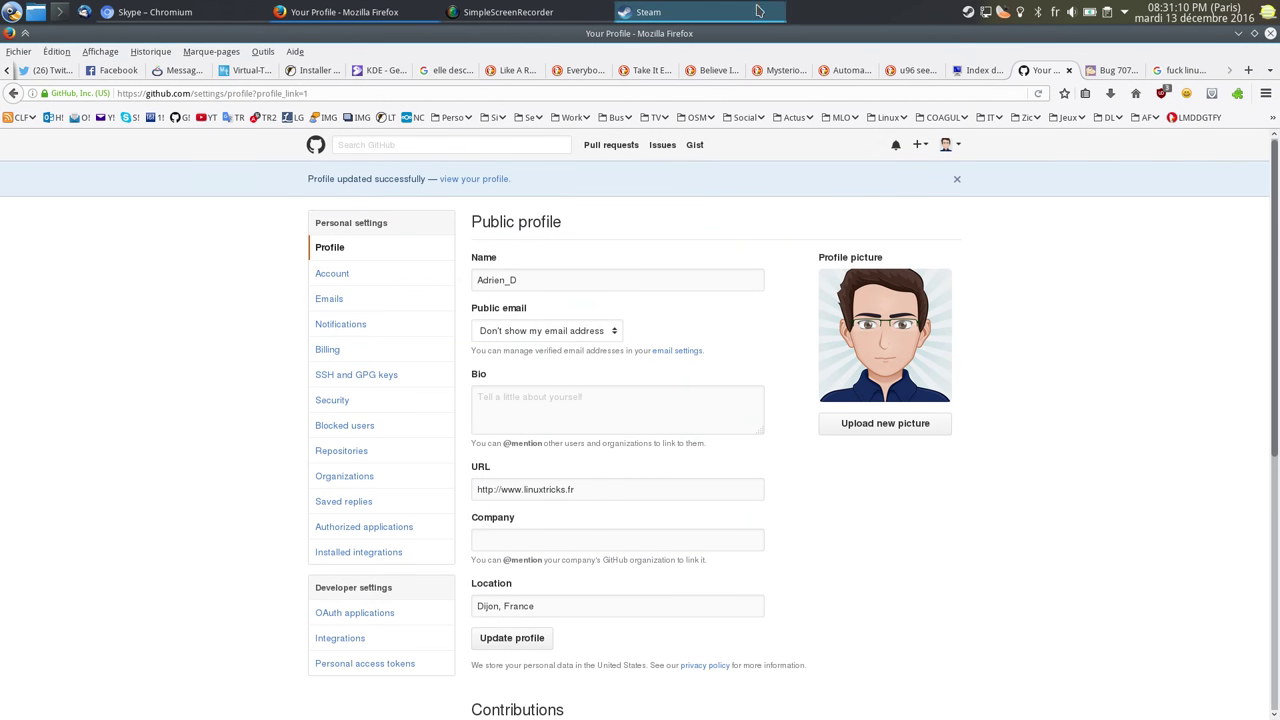
# - Bring up the Steam window to show its interface and dismiss it again
pyautogui.moveTo(757, 13)
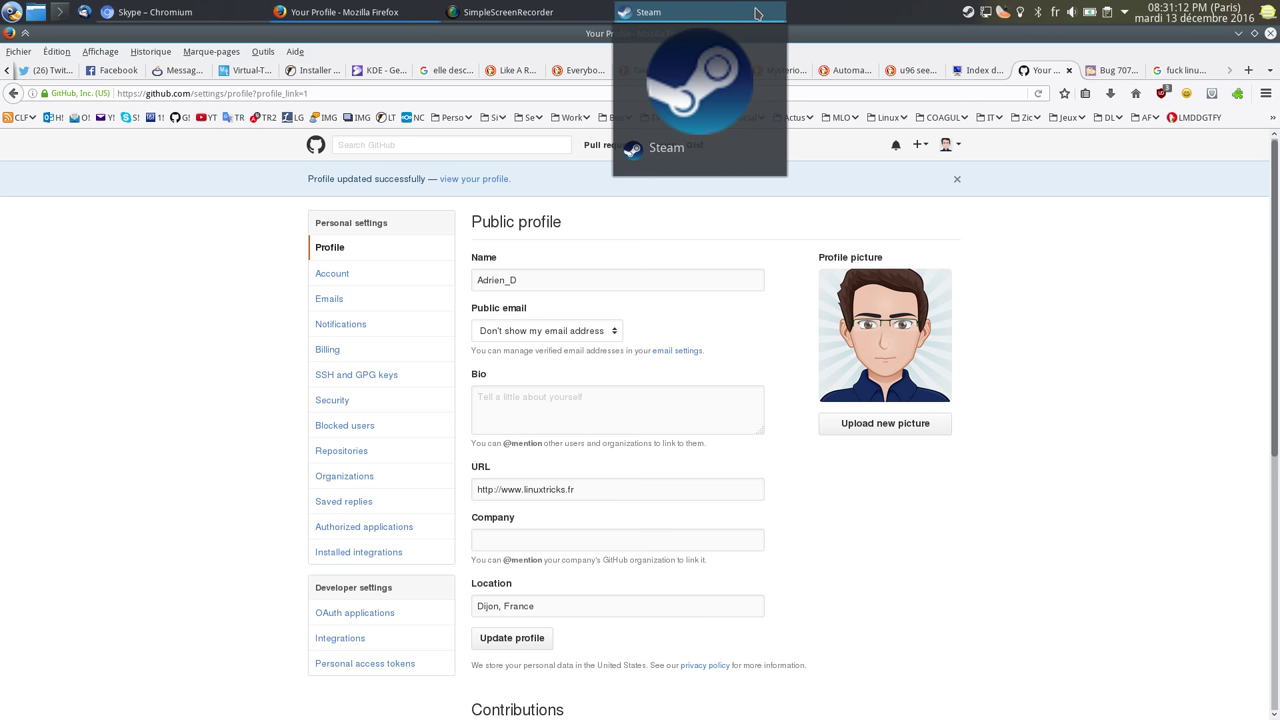
pyautogui.click(757, 13)
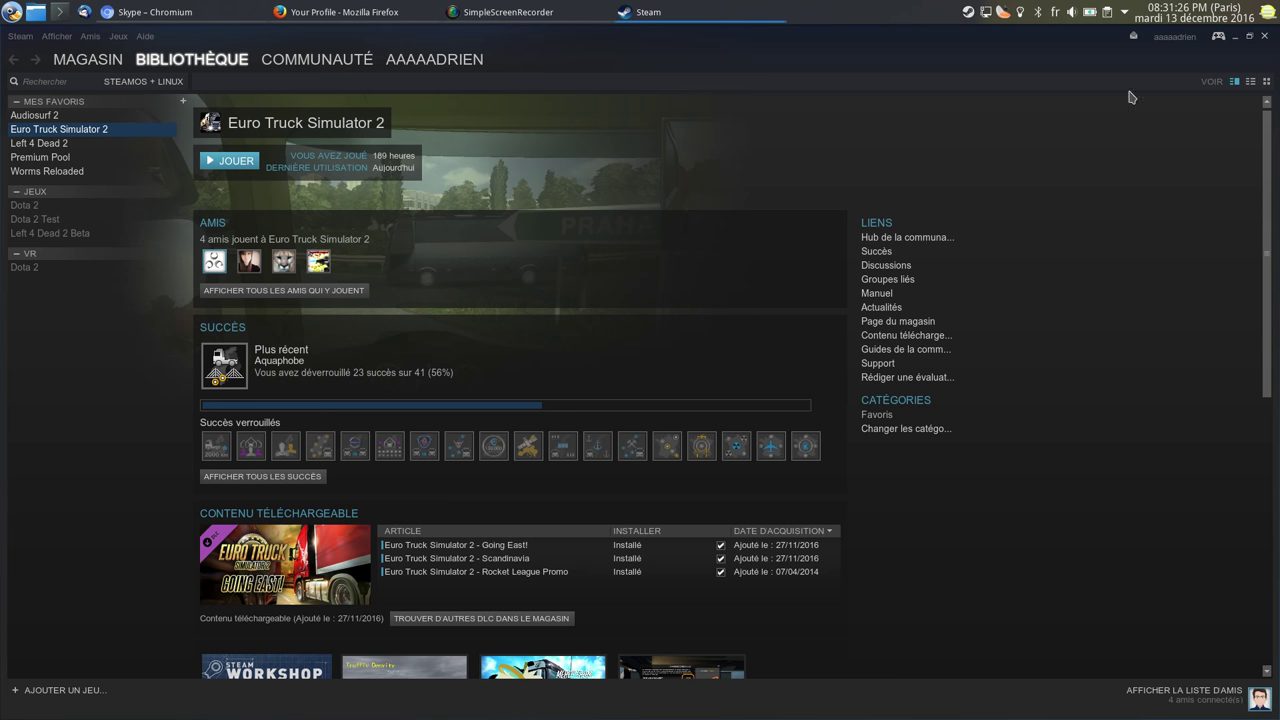
pyautogui.click(1264, 36)
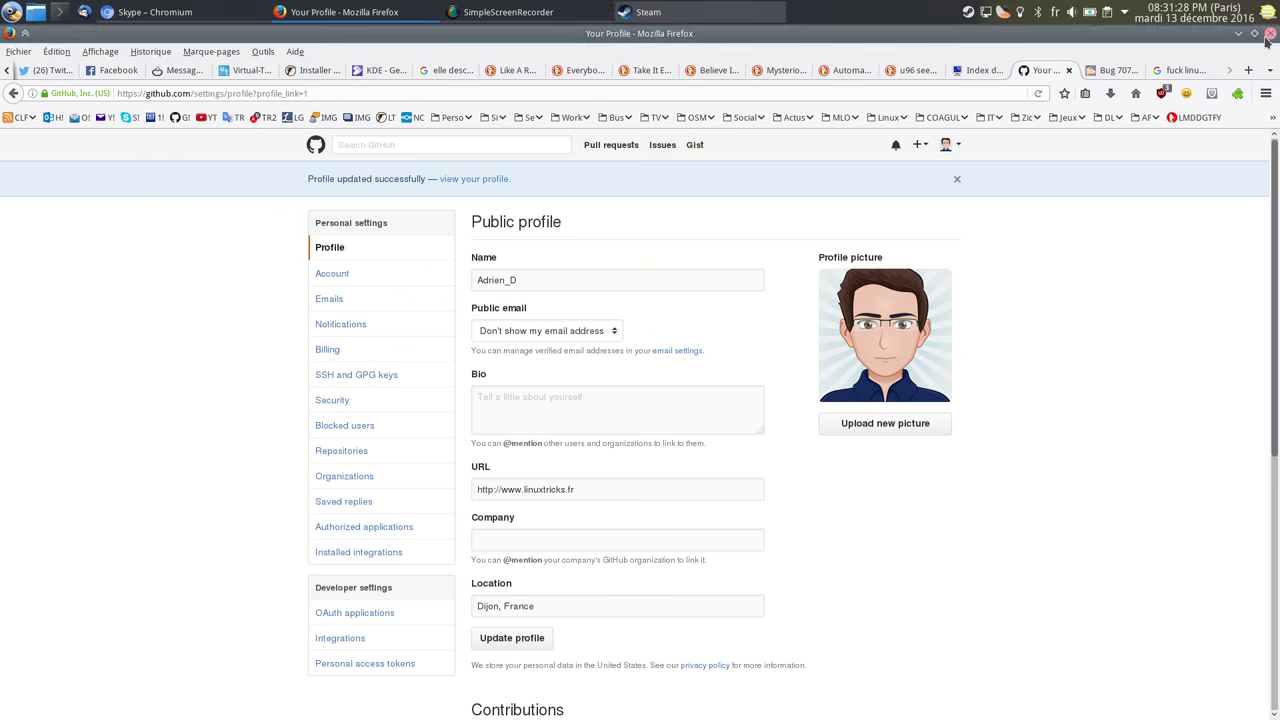
# - In the "fuck linux" search tab, load the bookmarked Linuxtricks site and open the ASUS N76VZ problems article from the wiki's Généralités Linux category
pyautogui.click(1172, 71)
pyautogui.click(389, 118)
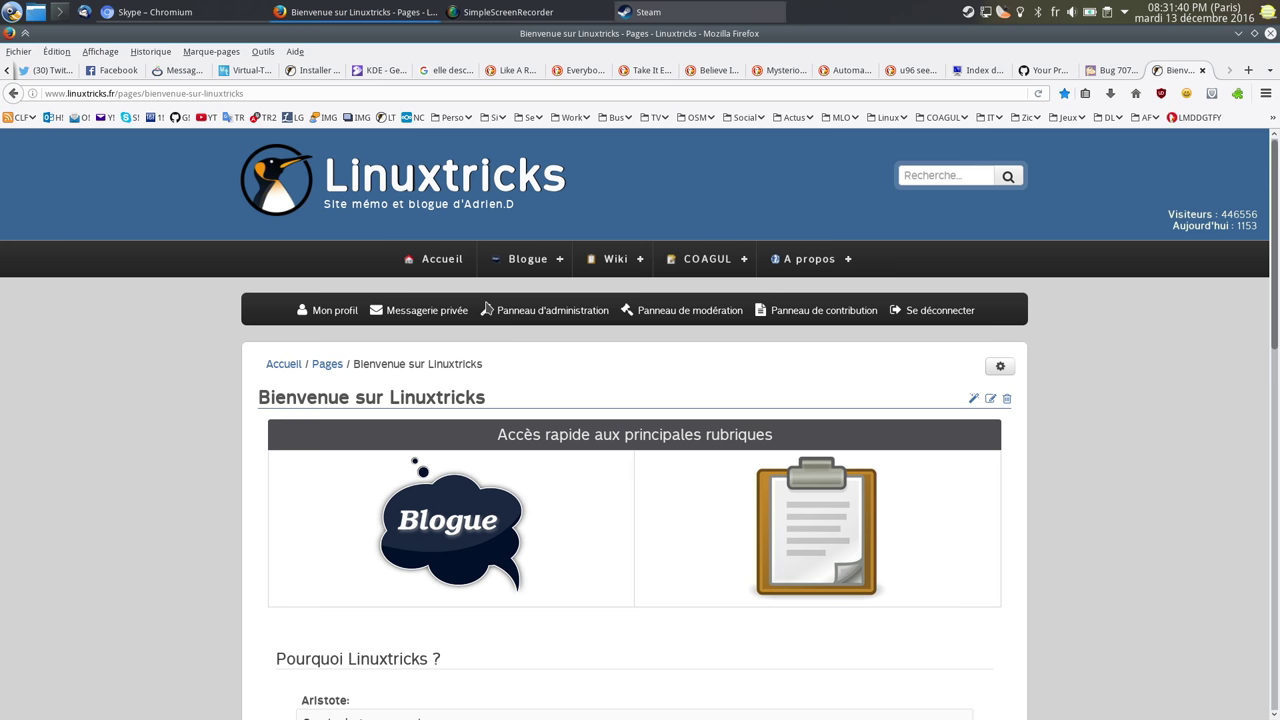
pyautogui.click(626, 270)
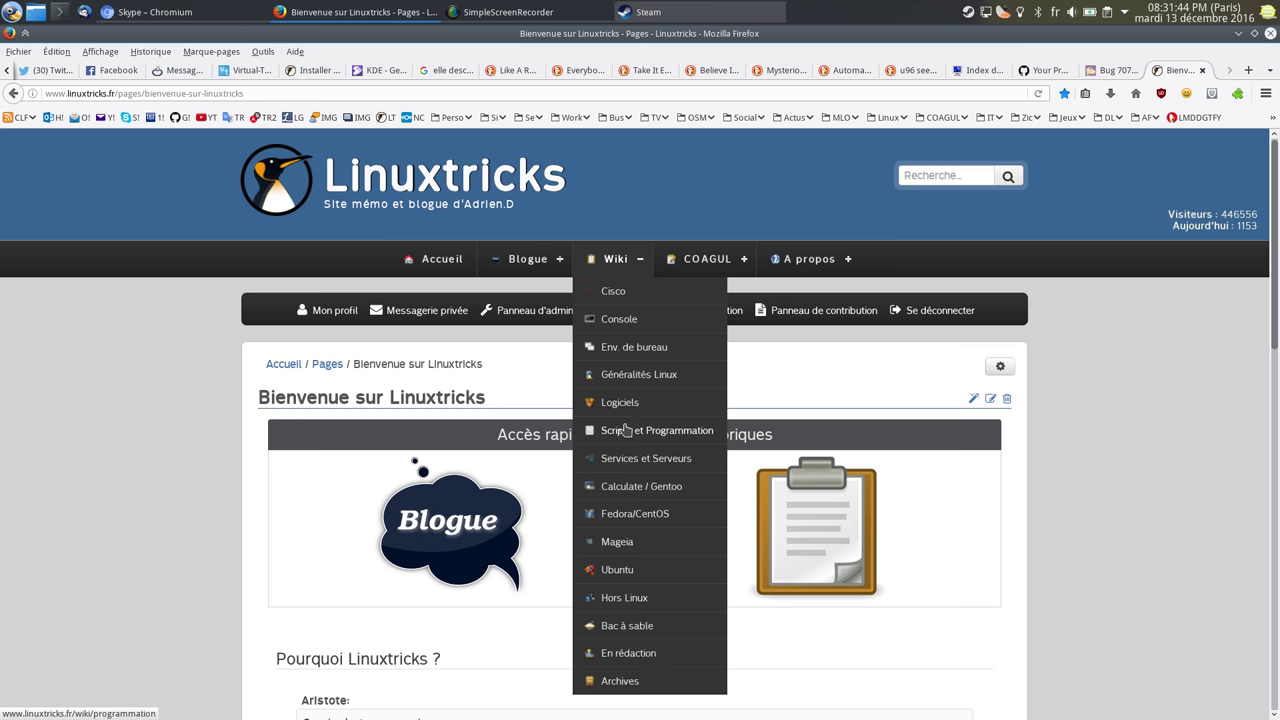
pyautogui.click(623, 372)
pyautogui.scroll(-1, 428, 556)
pyautogui.scroll(-1, 428, 556)
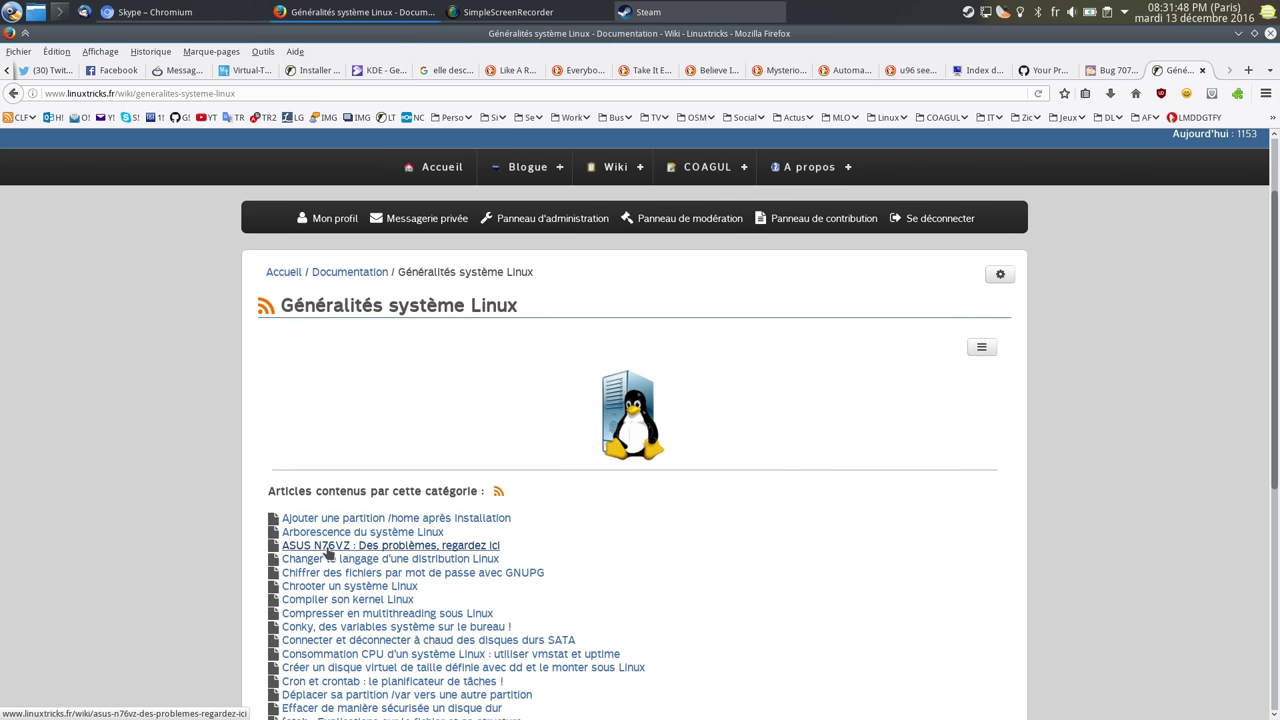
pyautogui.click(325, 548)
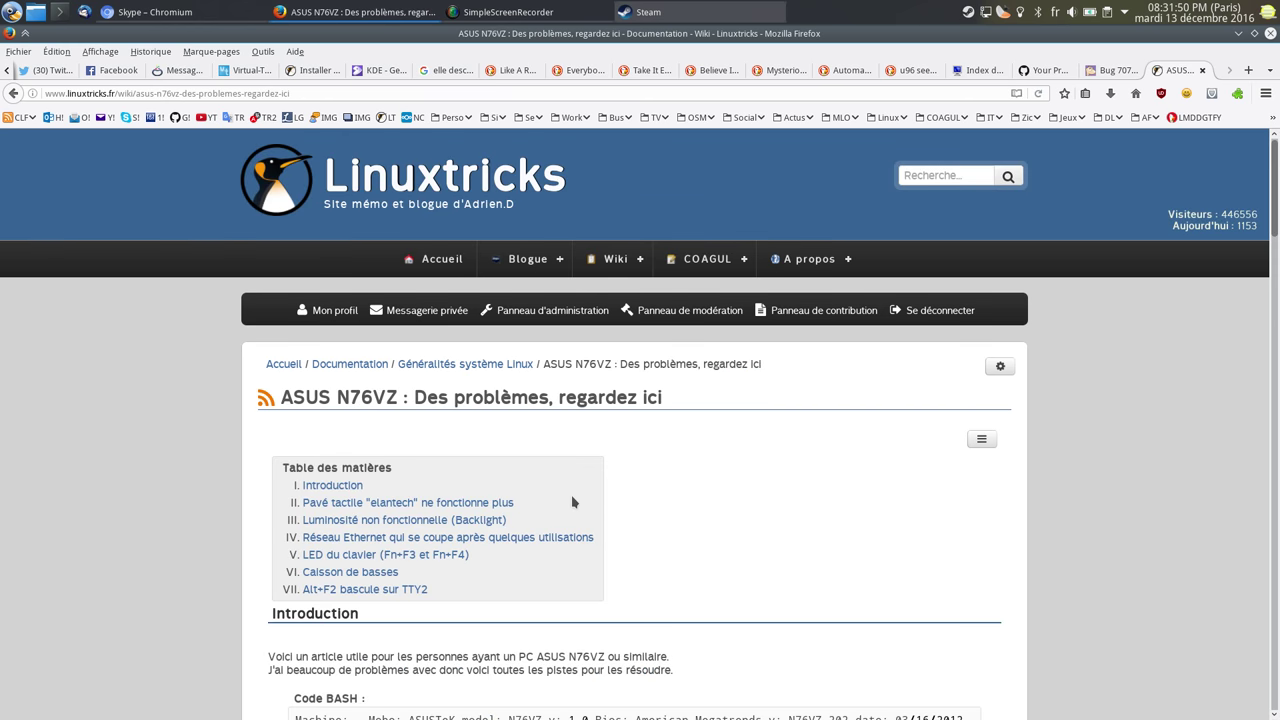
# - In the "Pavé tactile" section, highlight "elantech" and the echo command that writes 1 to reg_07, and clear the selection
pyautogui.scroll(-3, 552, 491)
pyautogui.scroll(-8, 552, 491)
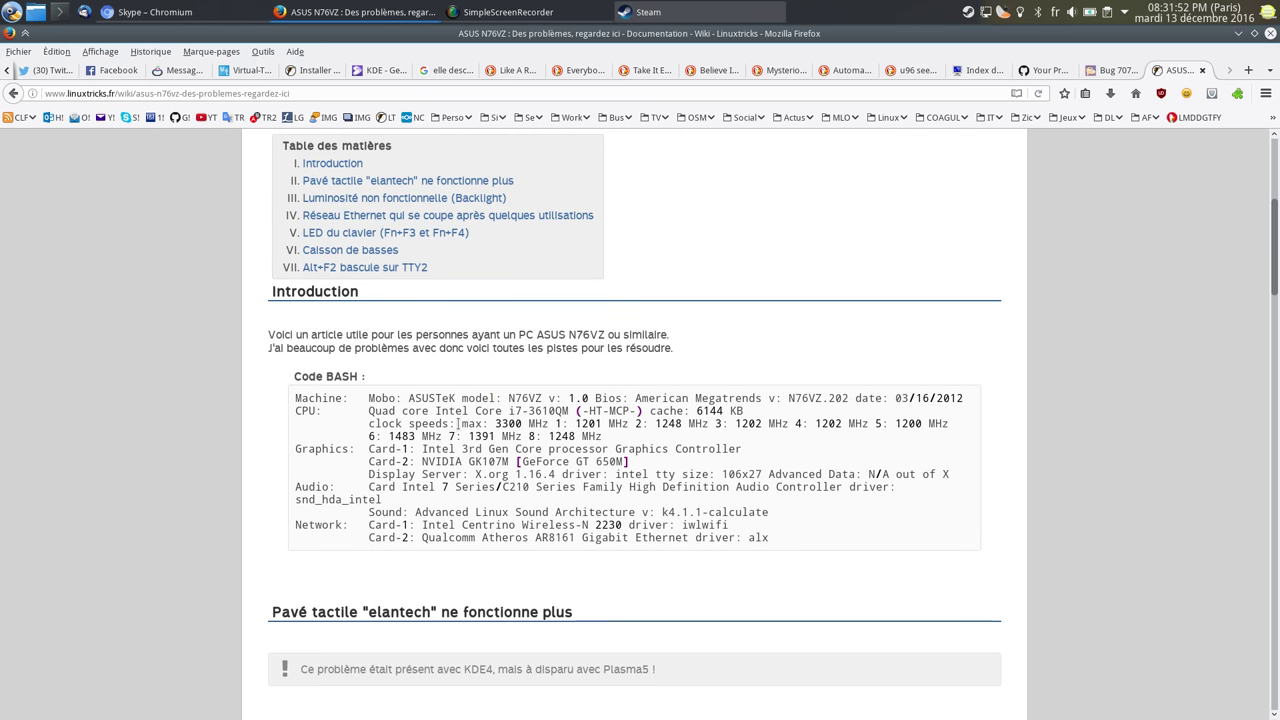
pyautogui.scroll(-1, 517, 390)
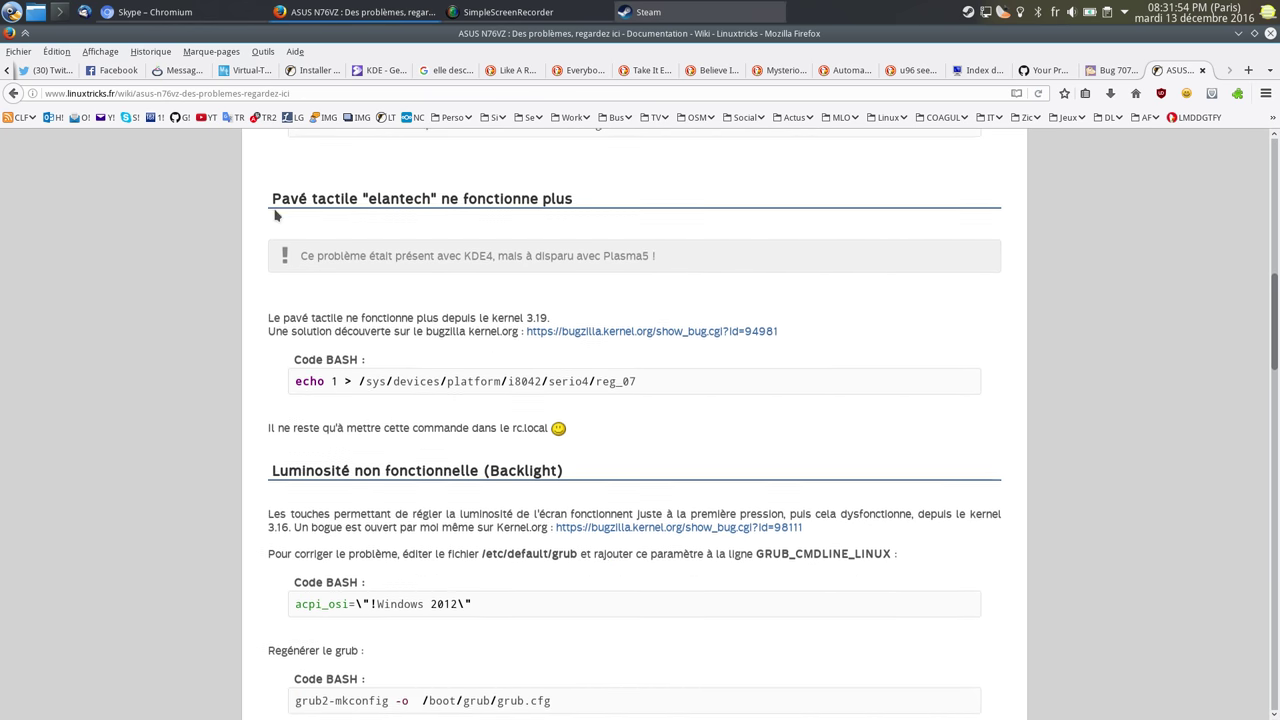
pyautogui.doubleClick(415, 200)
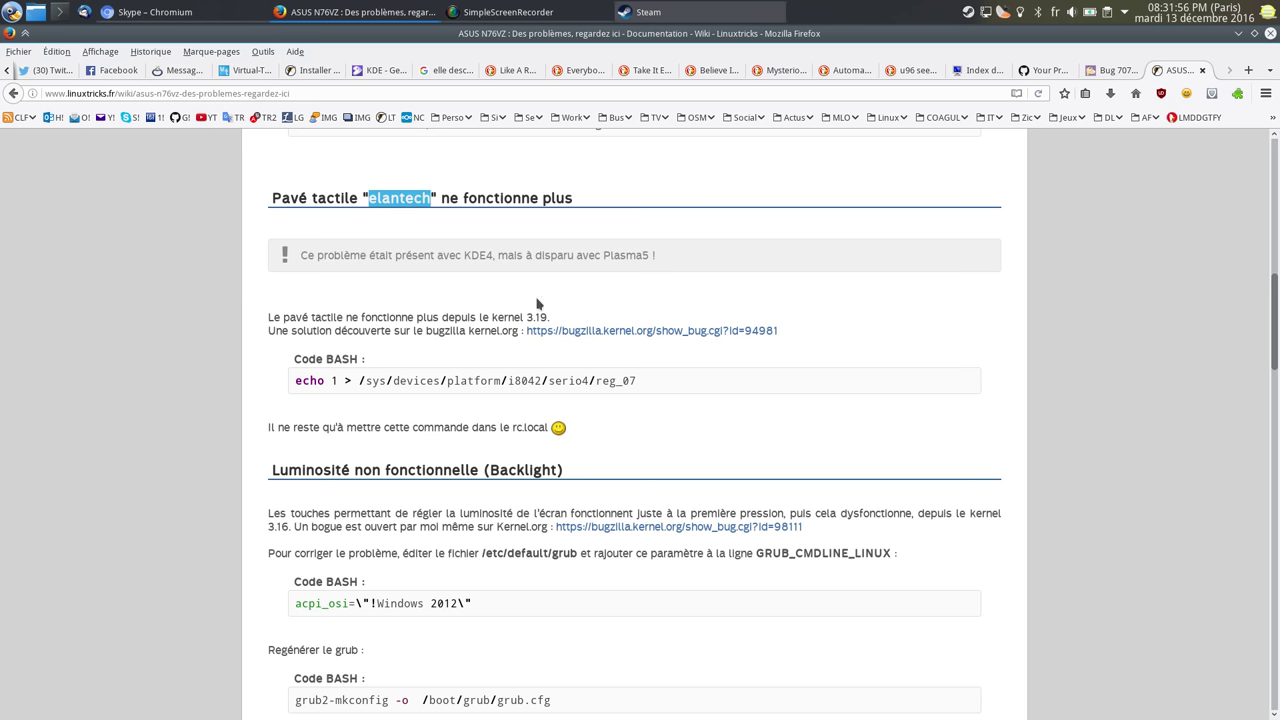
pyautogui.click(296, 381)
pyautogui.moveTo(296, 381); pyautogui.dragTo(693, 387)
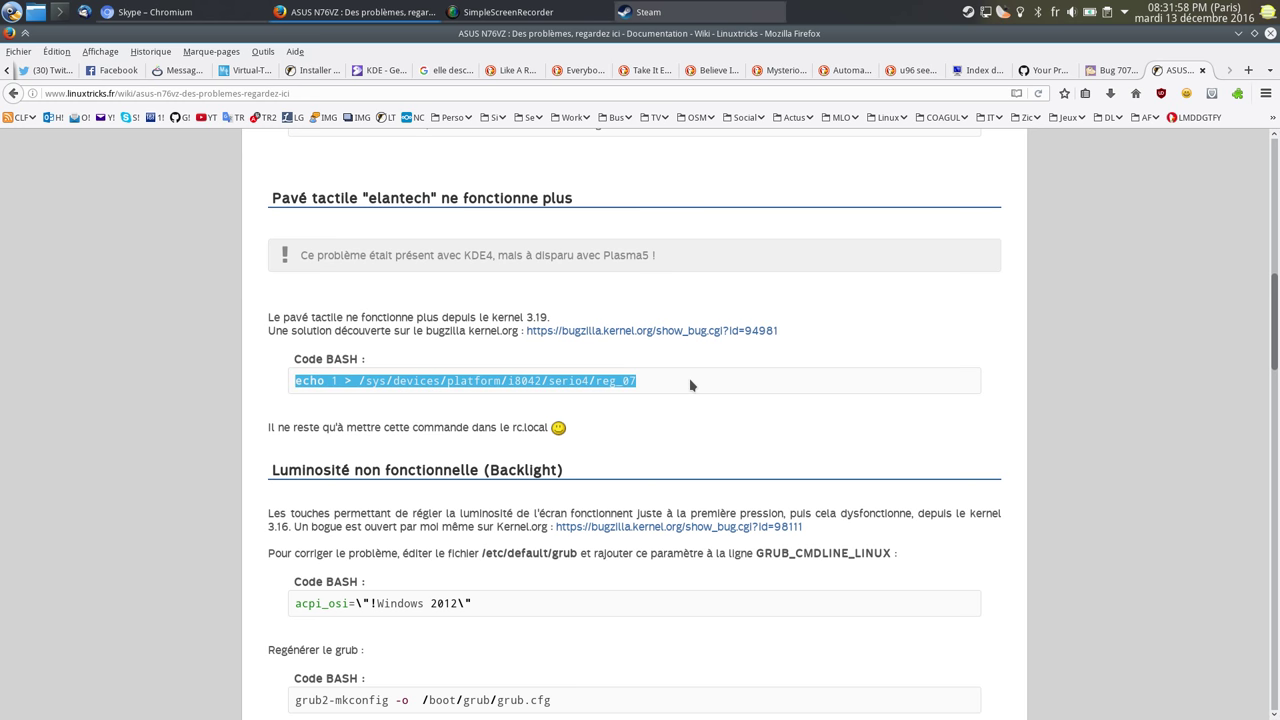
pyautogui.click(709, 400)
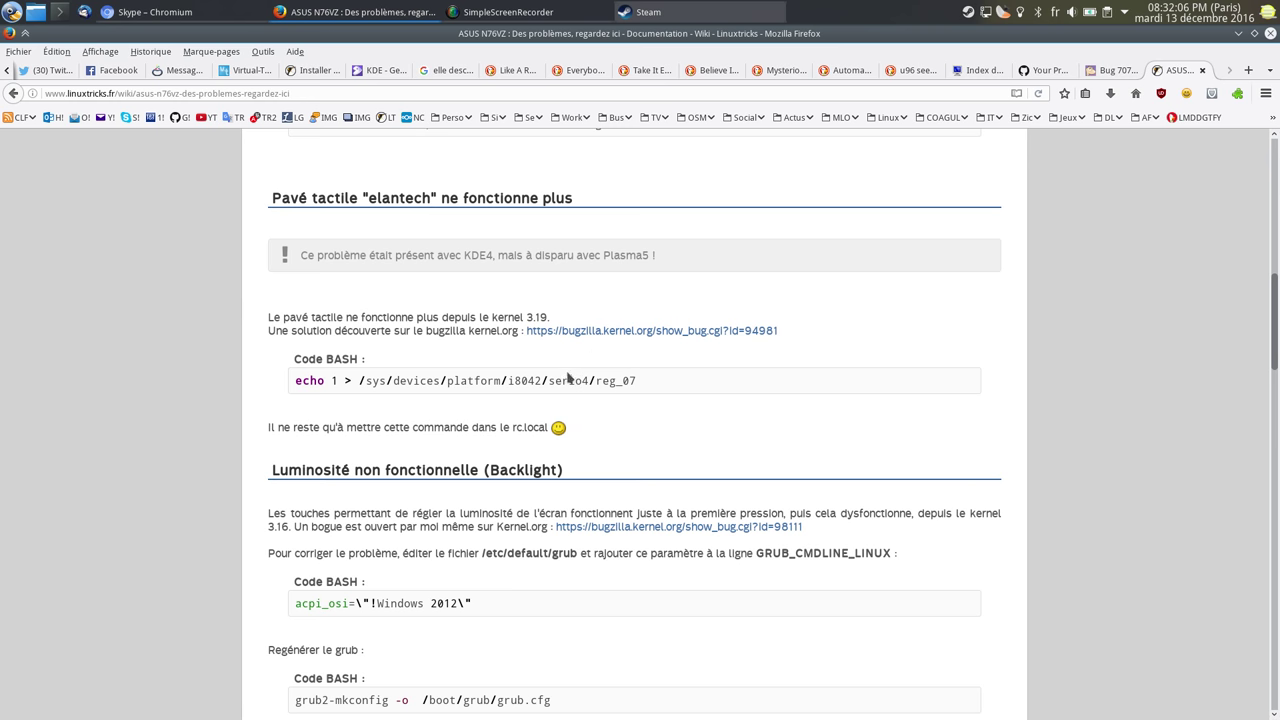
# - Examine the "Luminosité non fonctionnelle (Backlight)" section and highlight the acpi_osi=\"!Windows 2012\" boot parameter
pyautogui.scroll(-3, 820, 452)
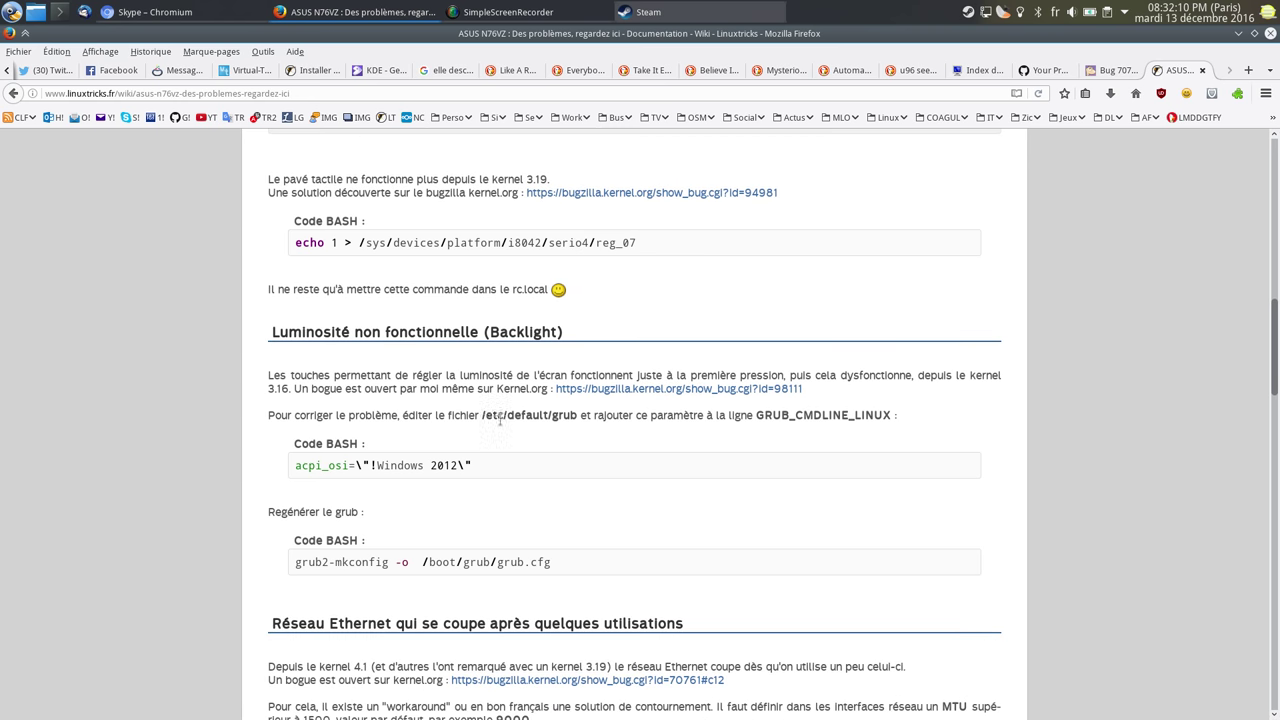
pyautogui.scroll(-1, 498, 432)
pyautogui.scroll(-1, 305, 389)
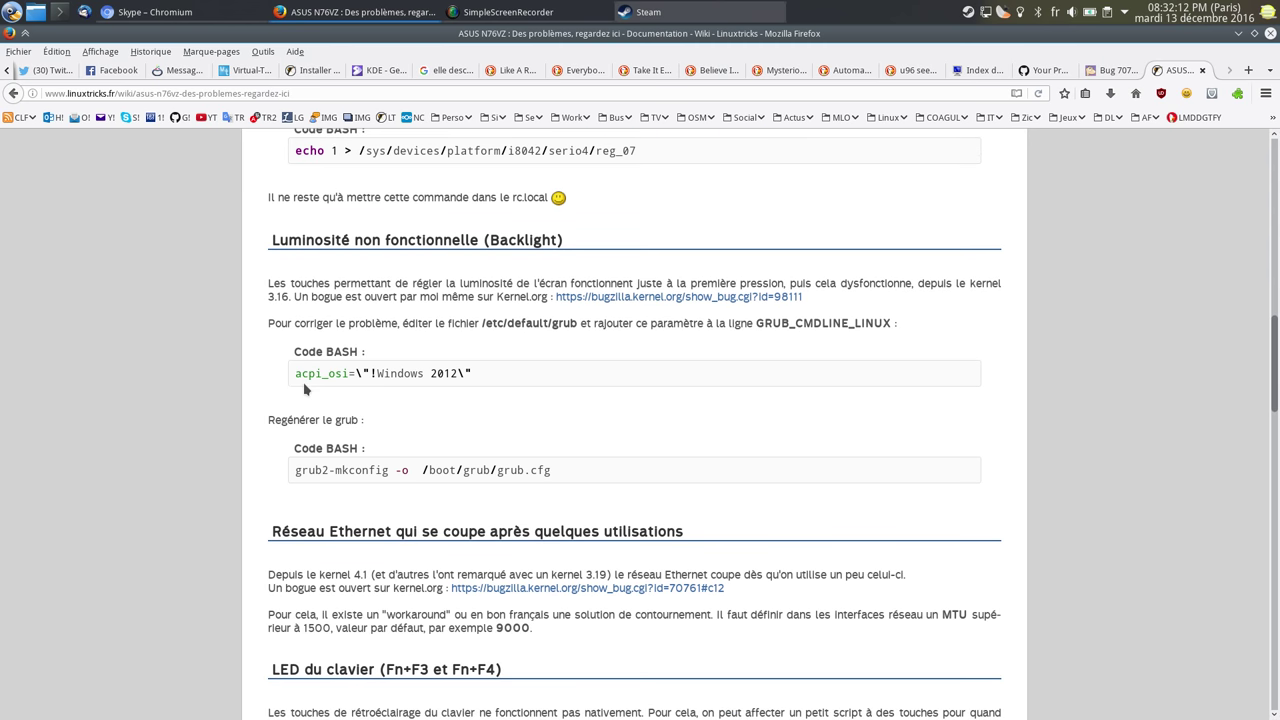
pyautogui.moveTo(288, 376); pyautogui.dragTo(525, 377)
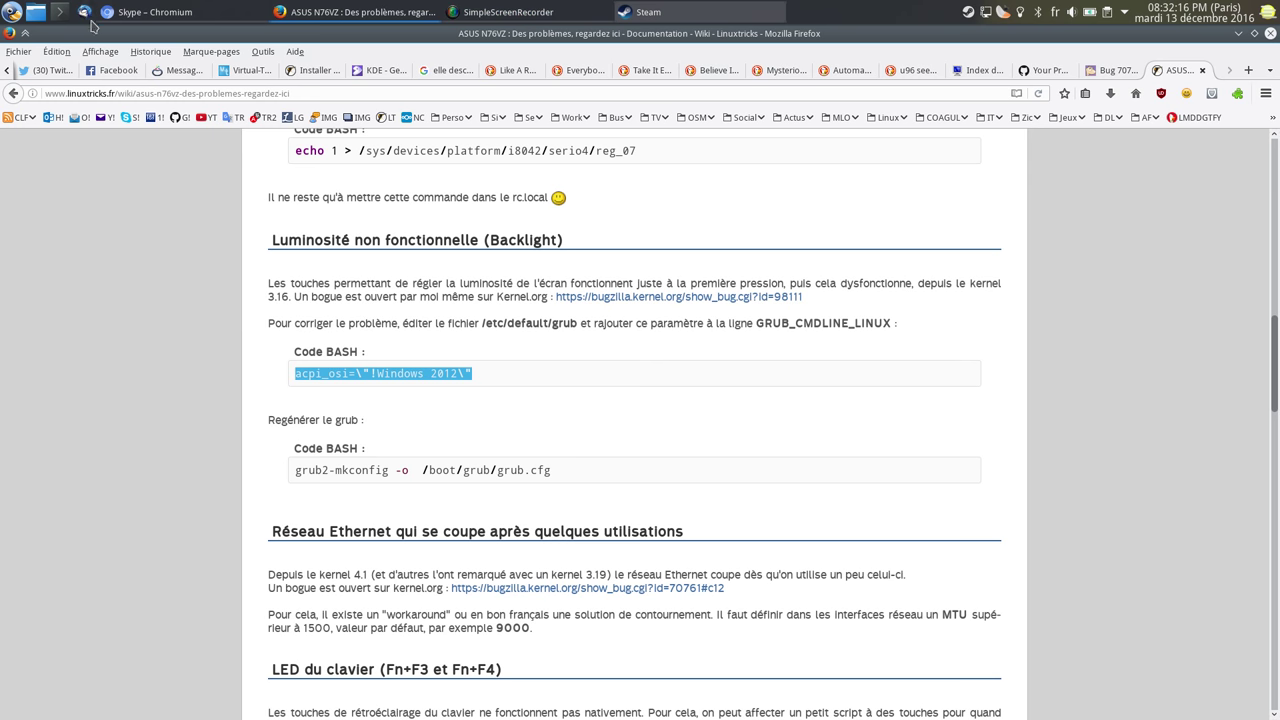
# - Switch to a new Konsole terminal, enlarge its text, and display the kernel boot parameters with "cat /proc/cmdline"
pyautogui.click(59, 12)
pyautogui.hotkey('ctrl', '+')
pyautogui.hotkey('ctrl', '+')
pyautogui.hotkey('ctrl', '+')
pyautogui.hotkey('ctrl', '+')
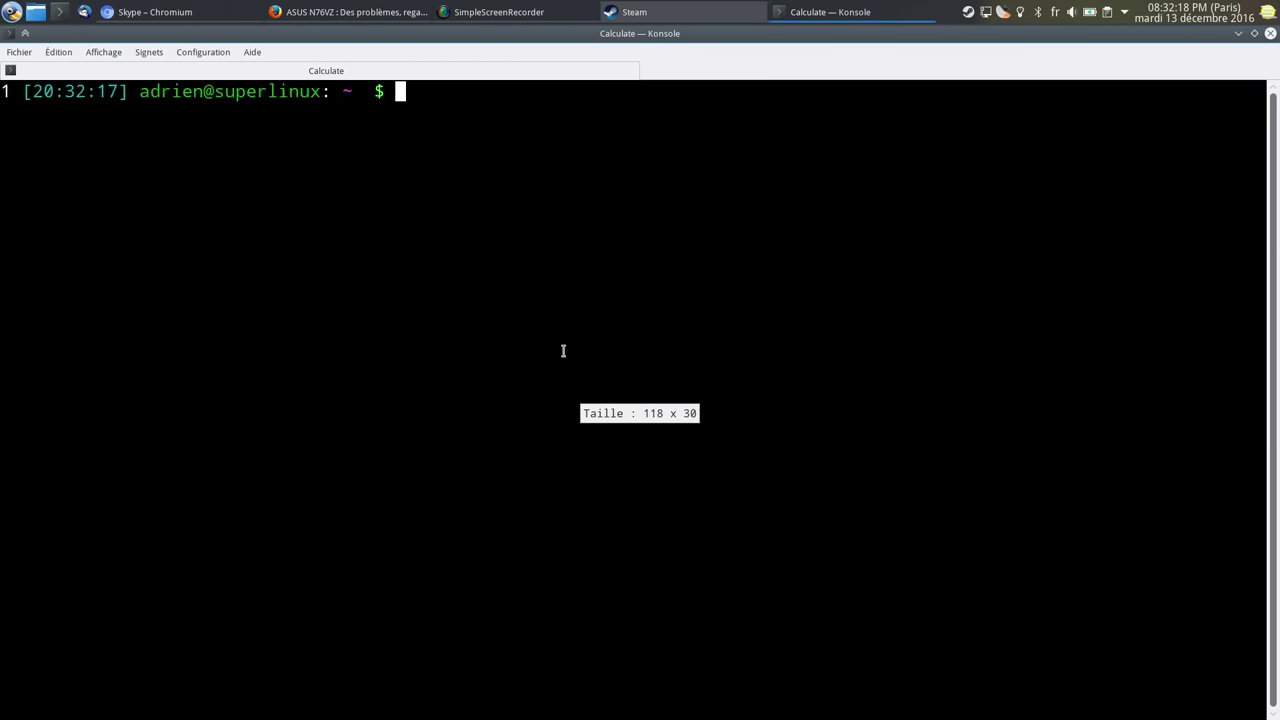
pyautogui.write('cat ')
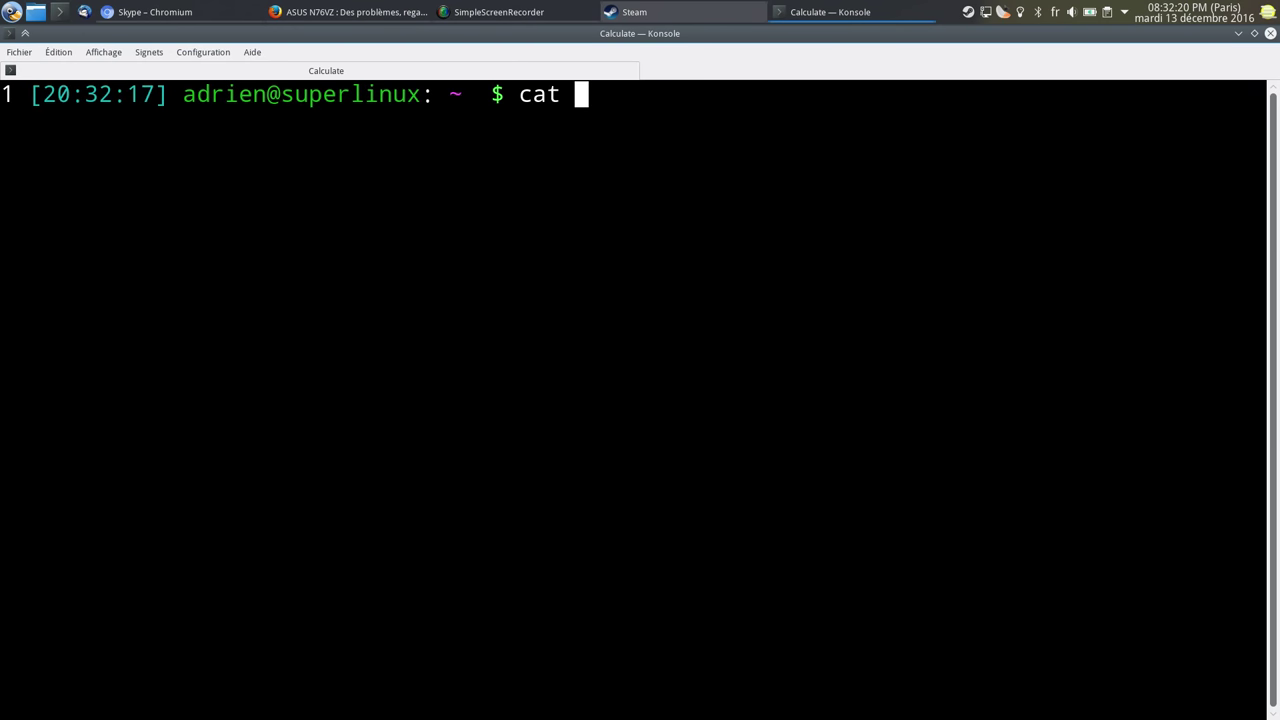
pyautogui.write('/proc/cmdline')
pyautogui.press('Return')
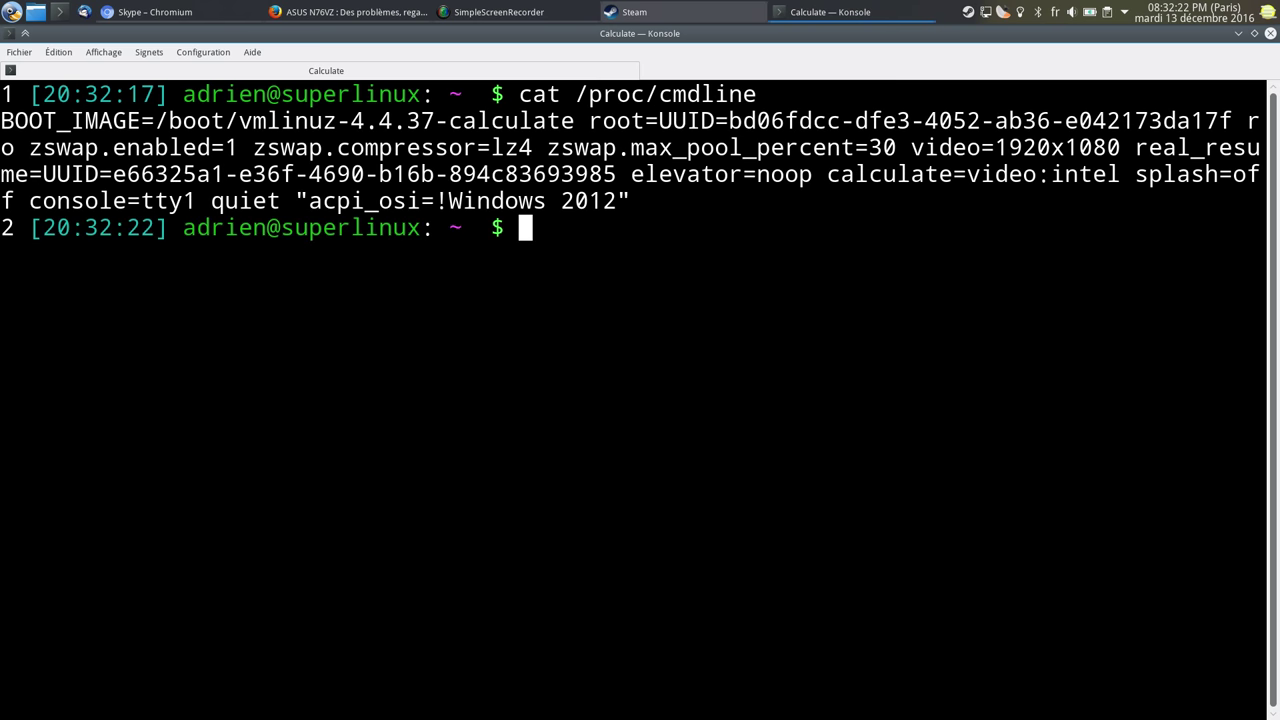